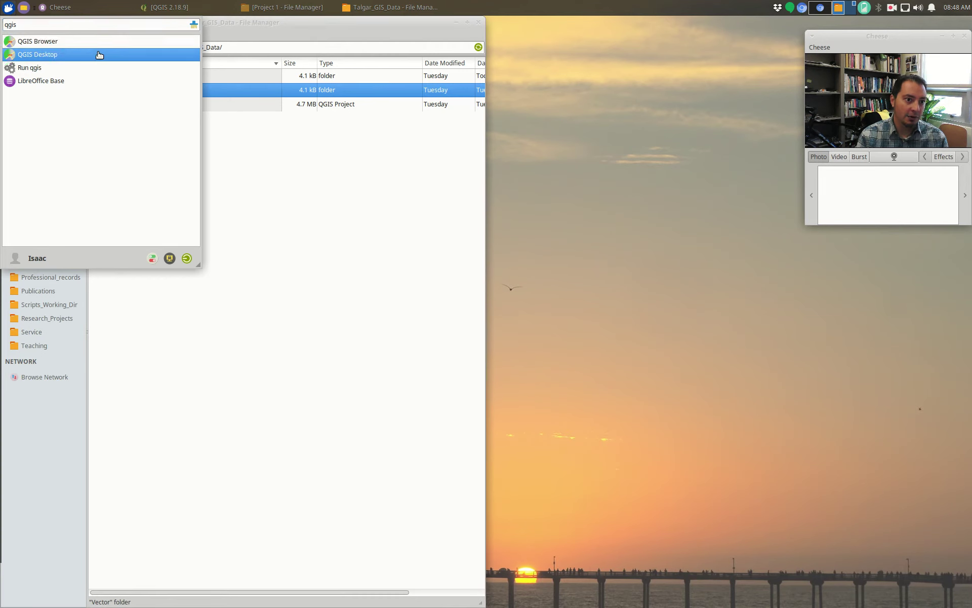
Step: Launch QGIS Desktop and look over its list of recent projects
click(99, 55)
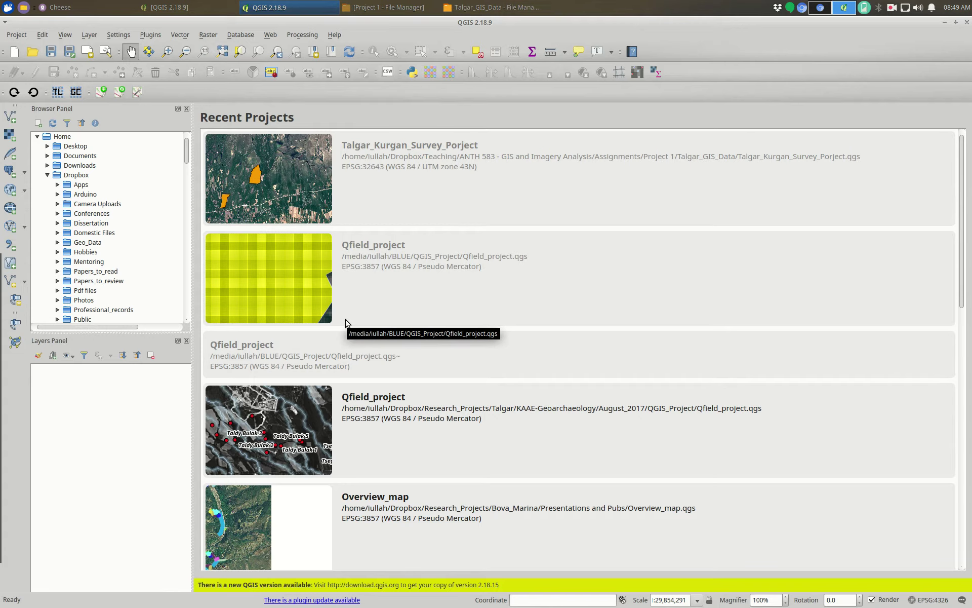
scroll(400, 228, down, 5)
scroll(404, 231, up, 5)
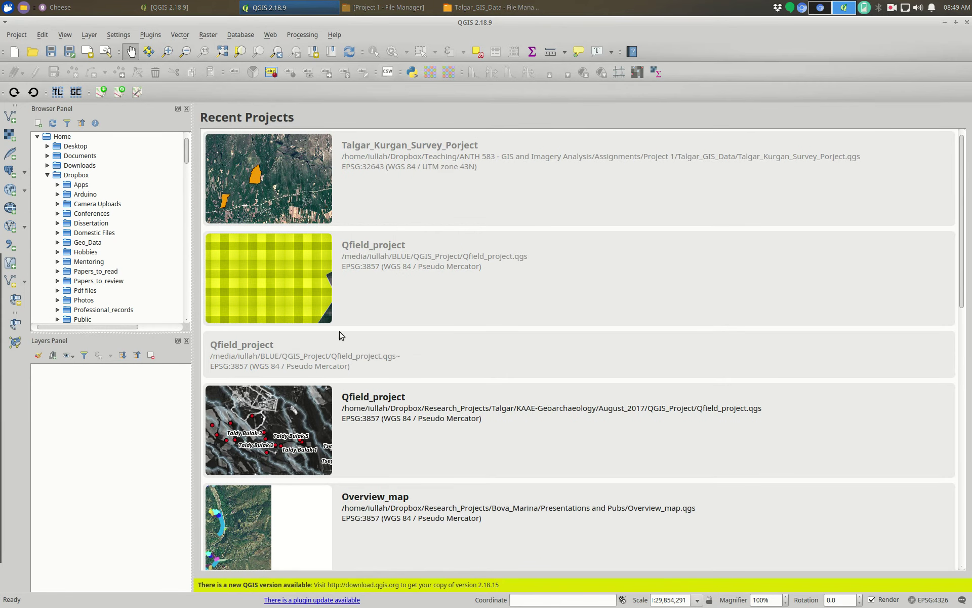
scroll(357, 395, down, 5)
scroll(364, 444, up, 5)
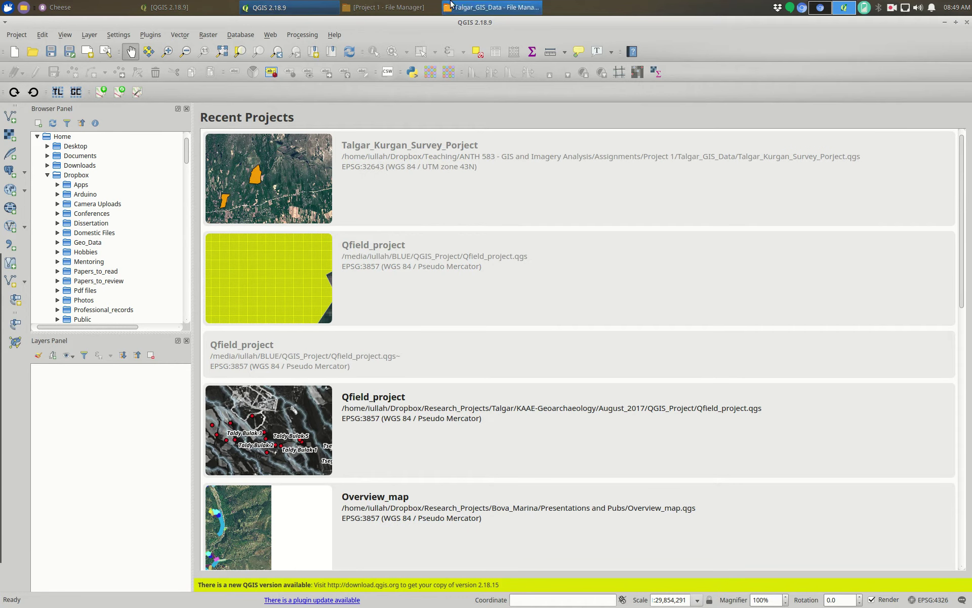
click(76, 7)
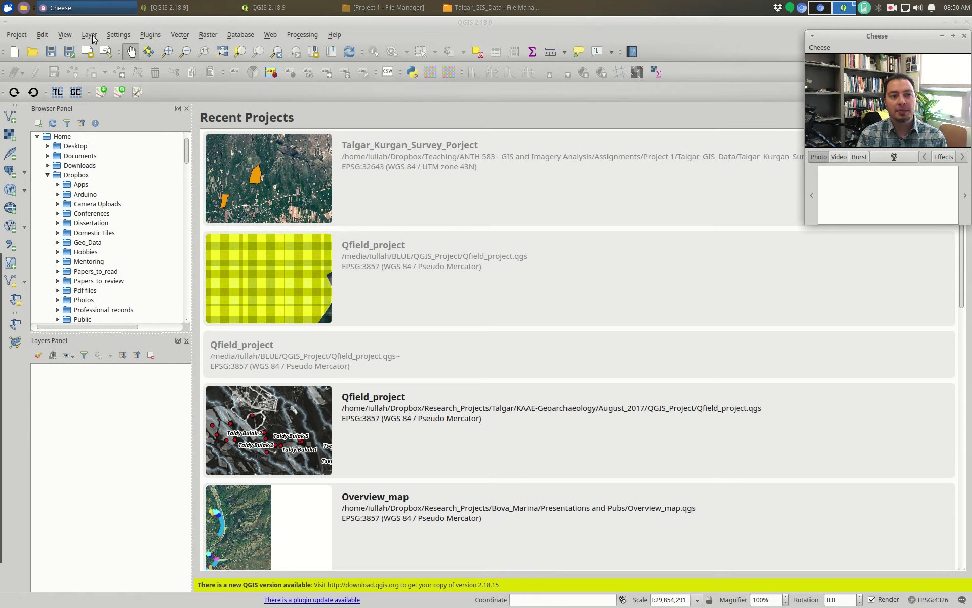
click(173, 38)
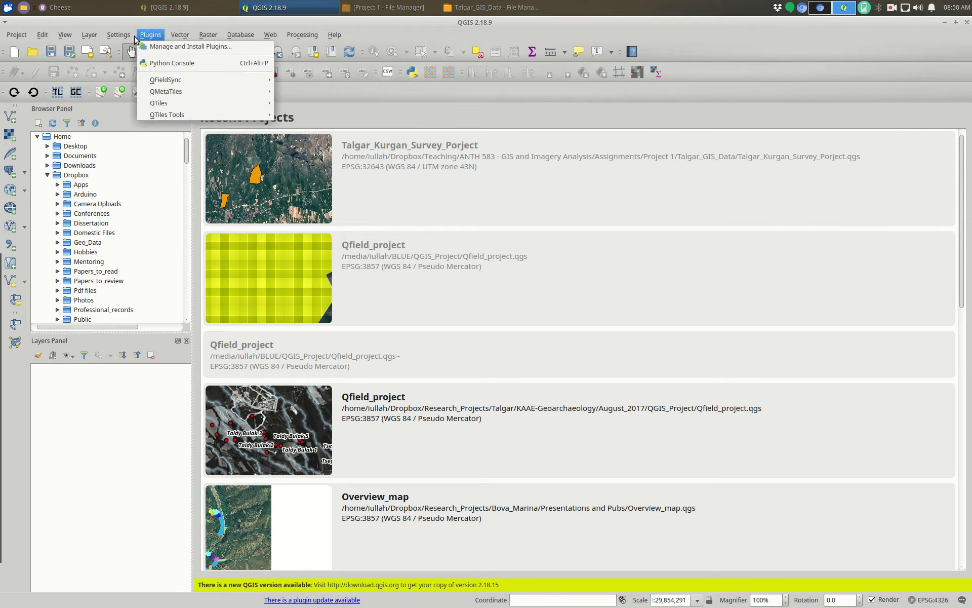
mouse_move(203, 38)
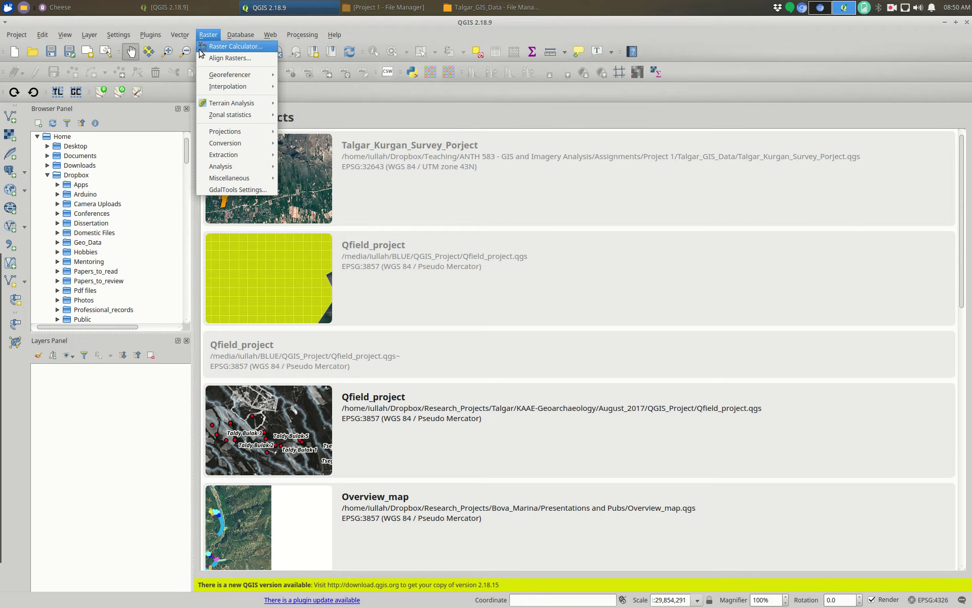
mouse_move(215, 159)
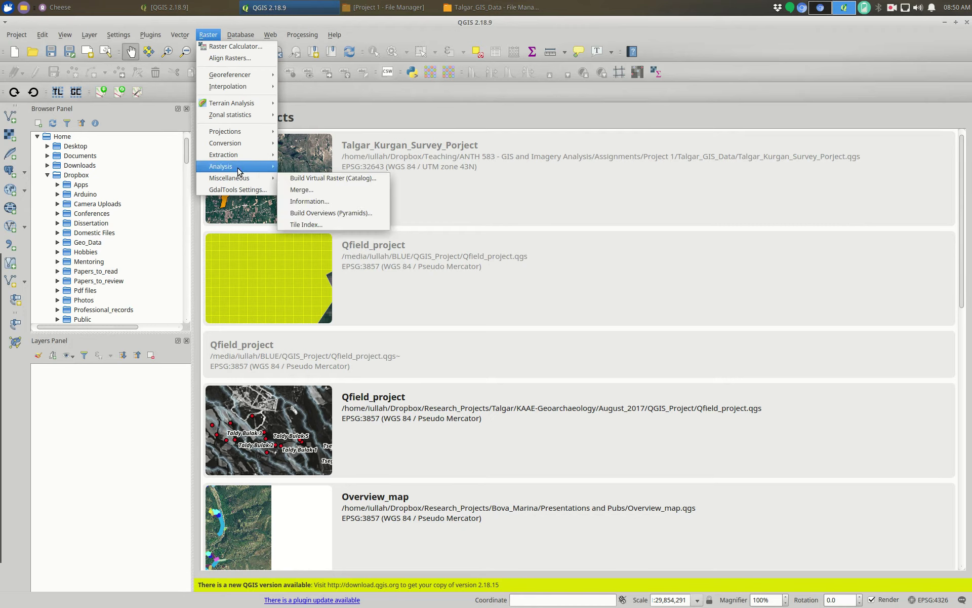
mouse_move(237, 144)
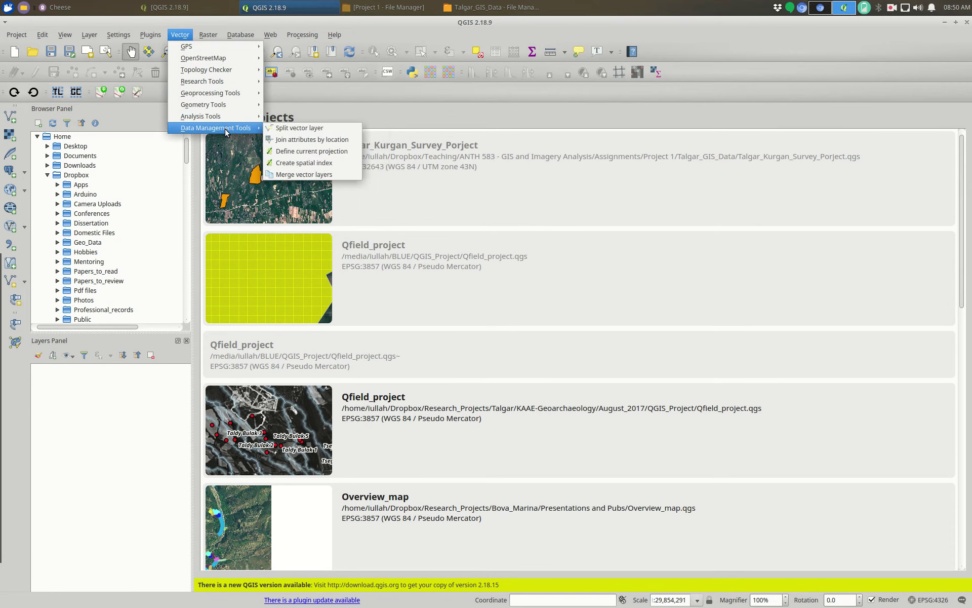
mouse_move(240, 38)
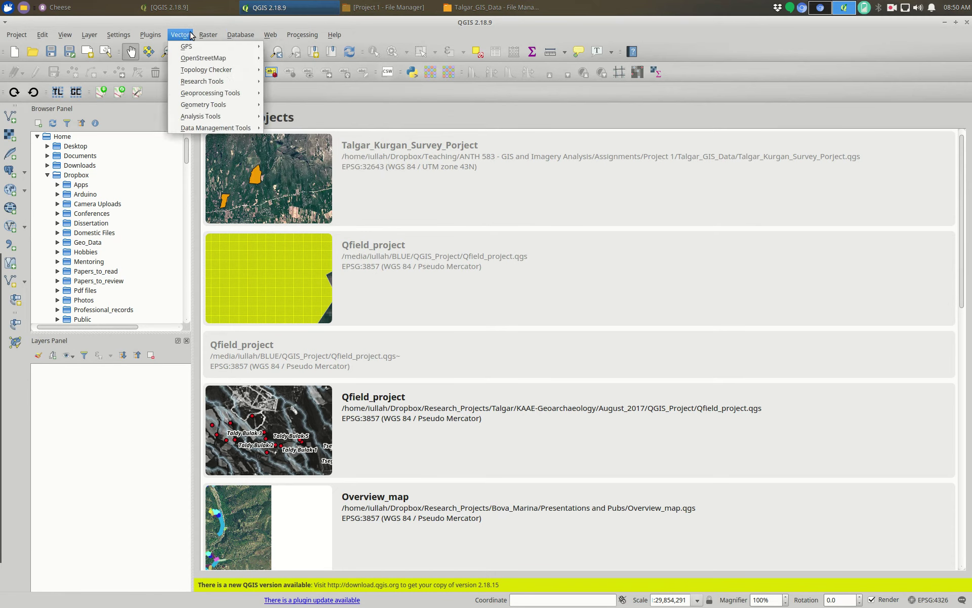
mouse_move(279, 38)
mouse_move(282, 66)
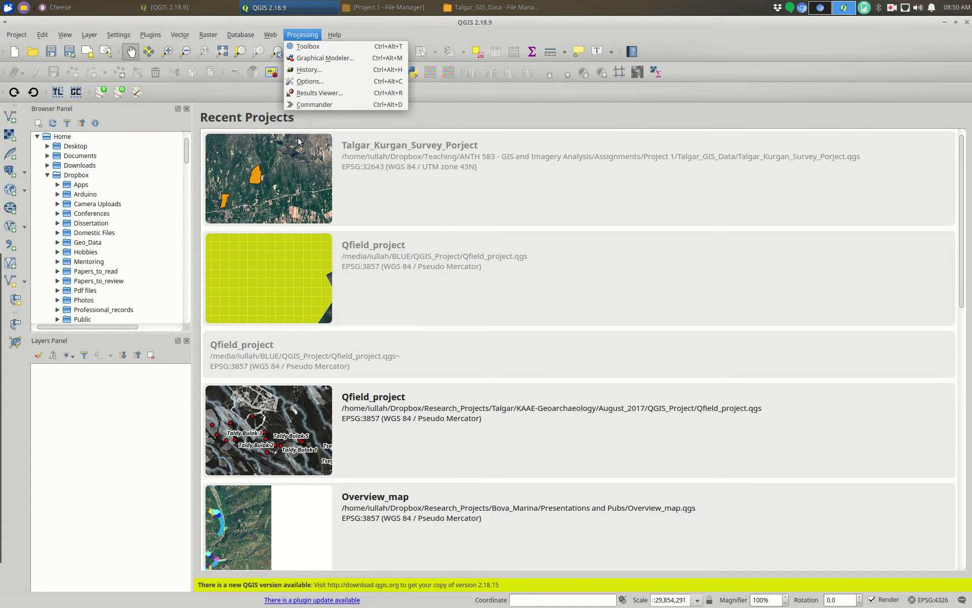
mouse_move(150, 43)
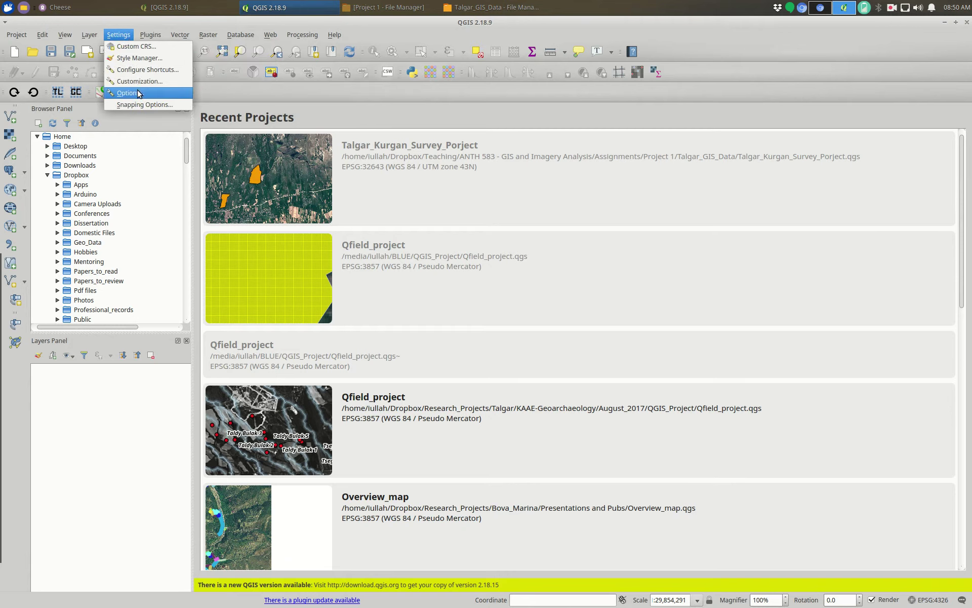
mouse_move(90, 37)
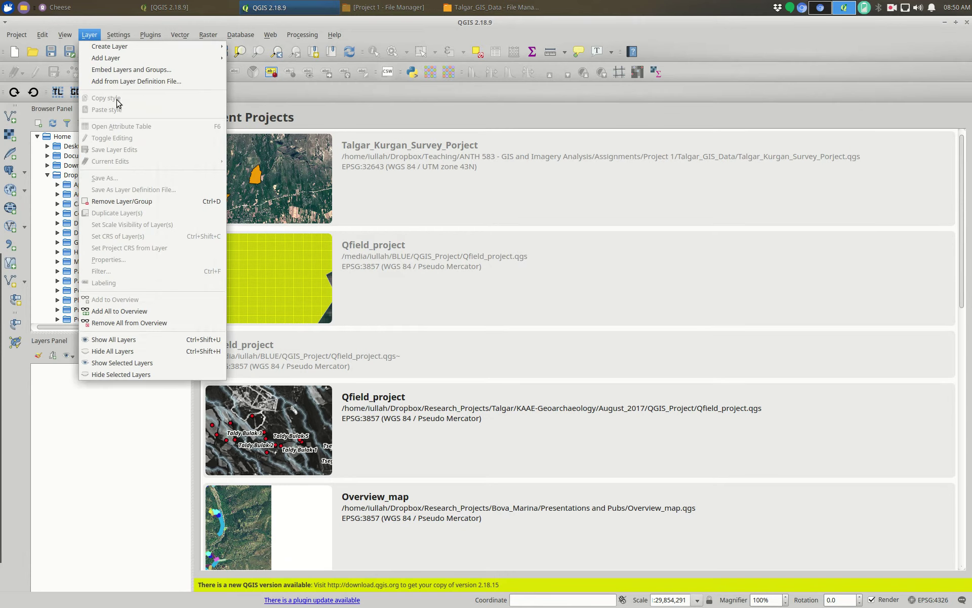
mouse_move(57, 36)
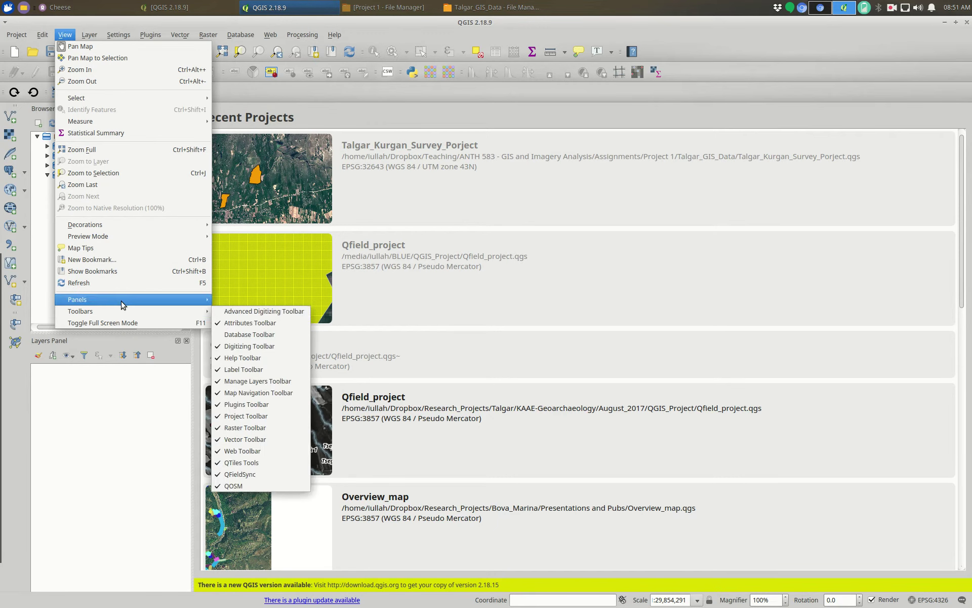
mouse_move(138, 228)
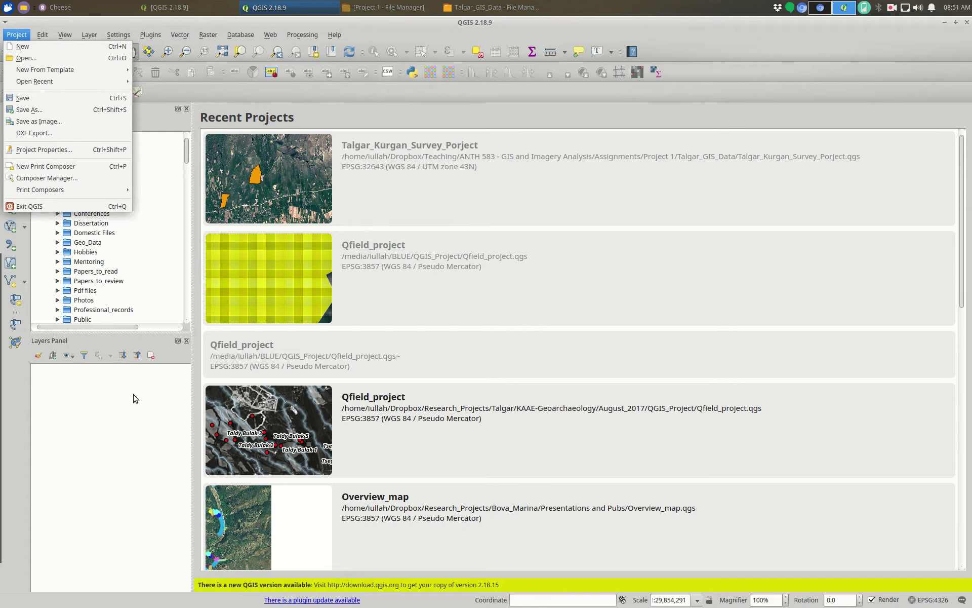
click(130, 458)
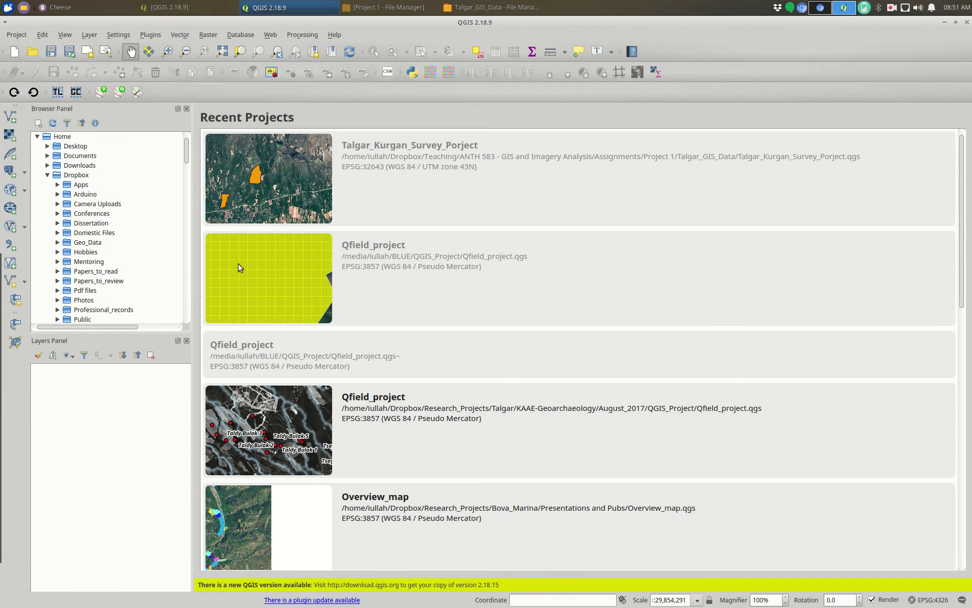
click(514, 6)
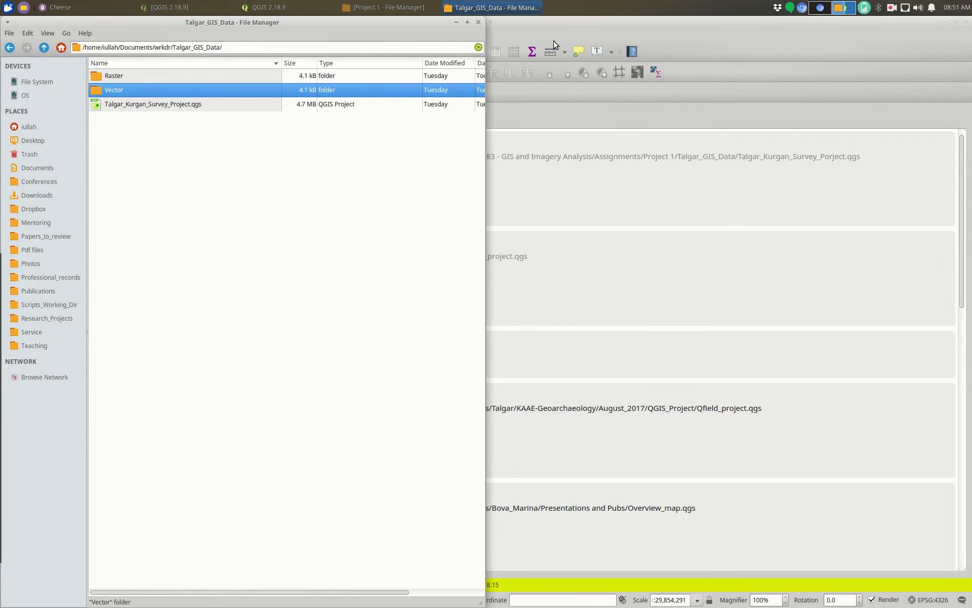
click(573, 29)
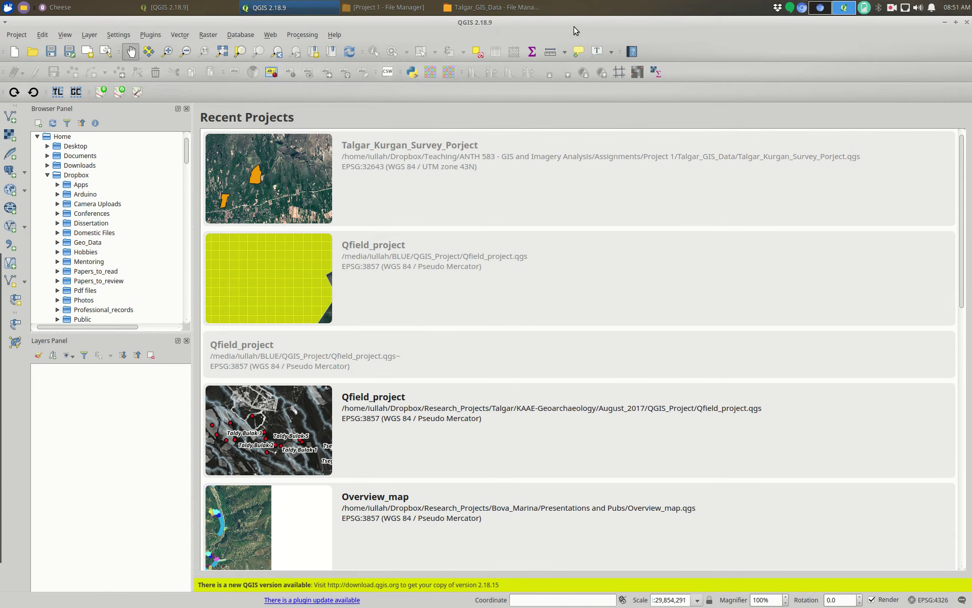
Step: Open the Talgar_Kurgan_Survey_Project file from the Talgar_GIS_Data folder inside Documents/wrkdr
click(48, 175)
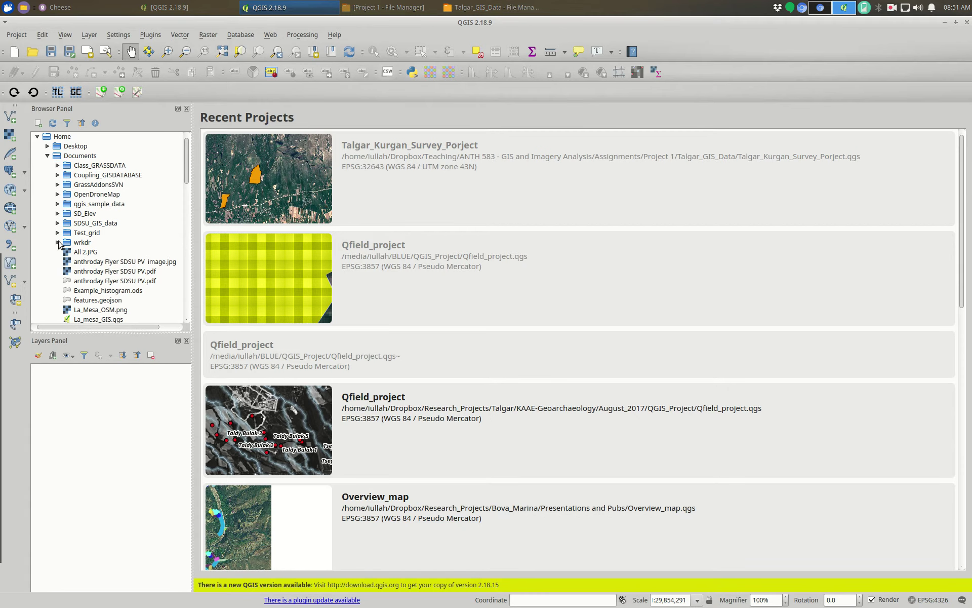
click(57, 243)
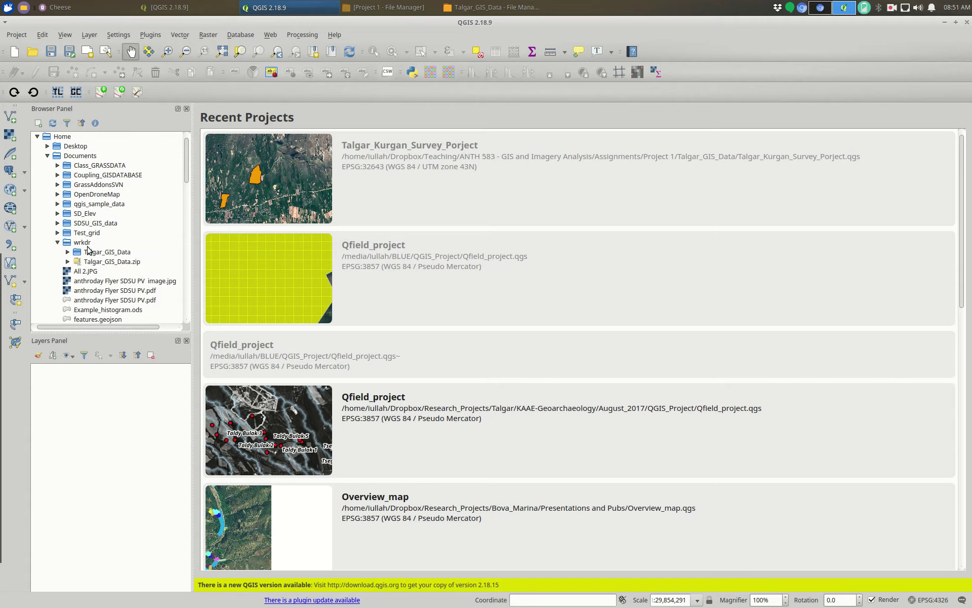
click(110, 253)
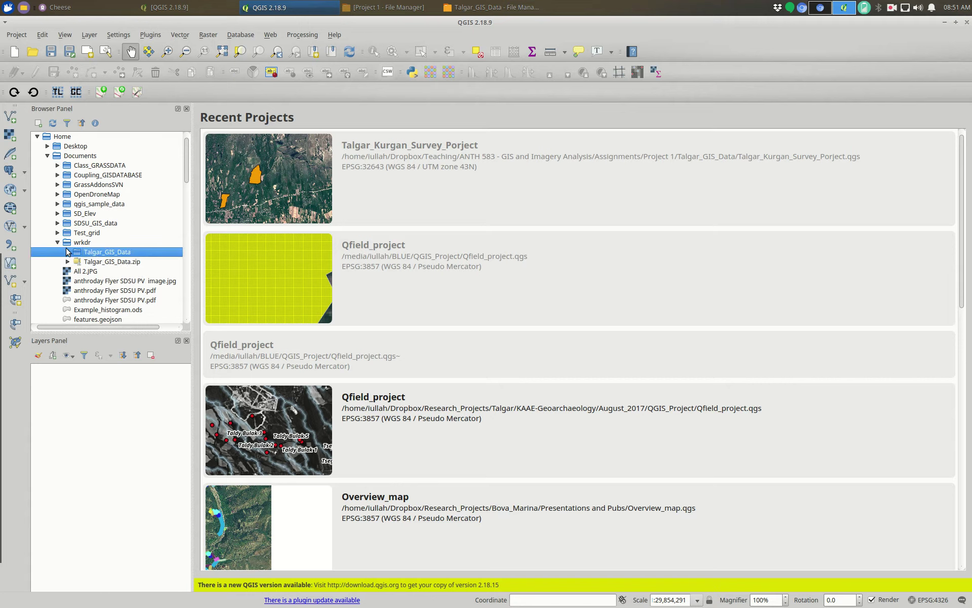
click(67, 251)
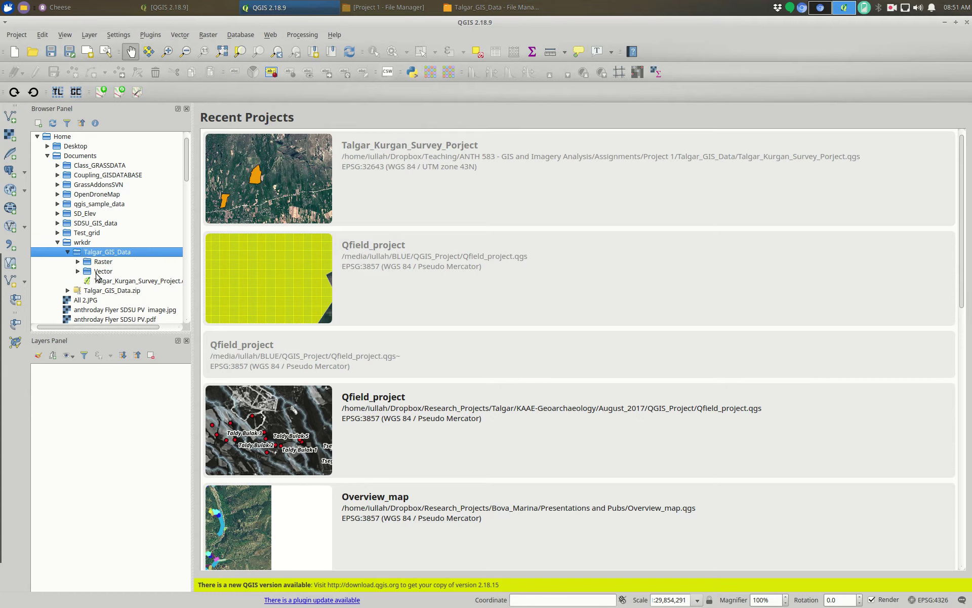
click(156, 285)
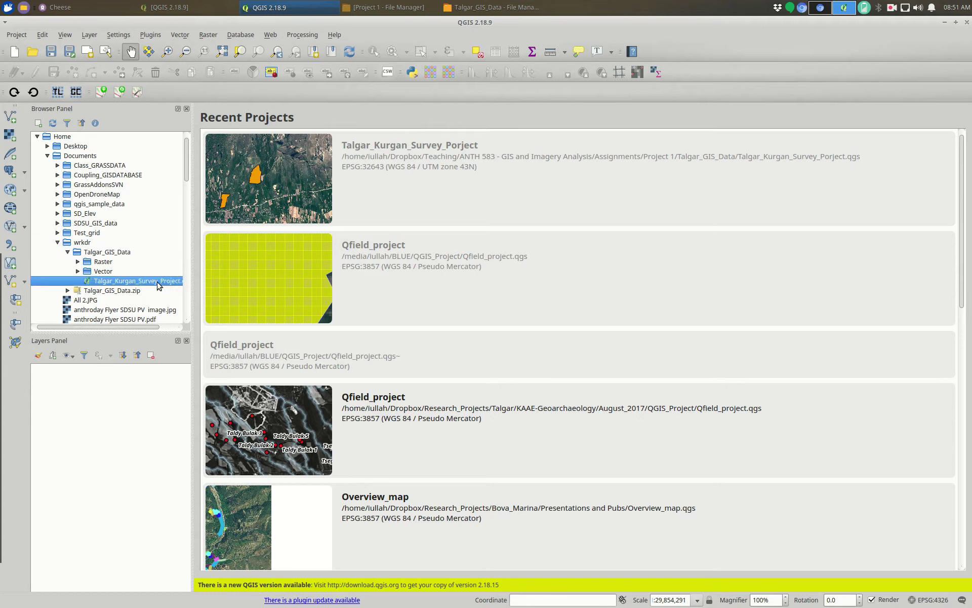
double_click(120, 281)
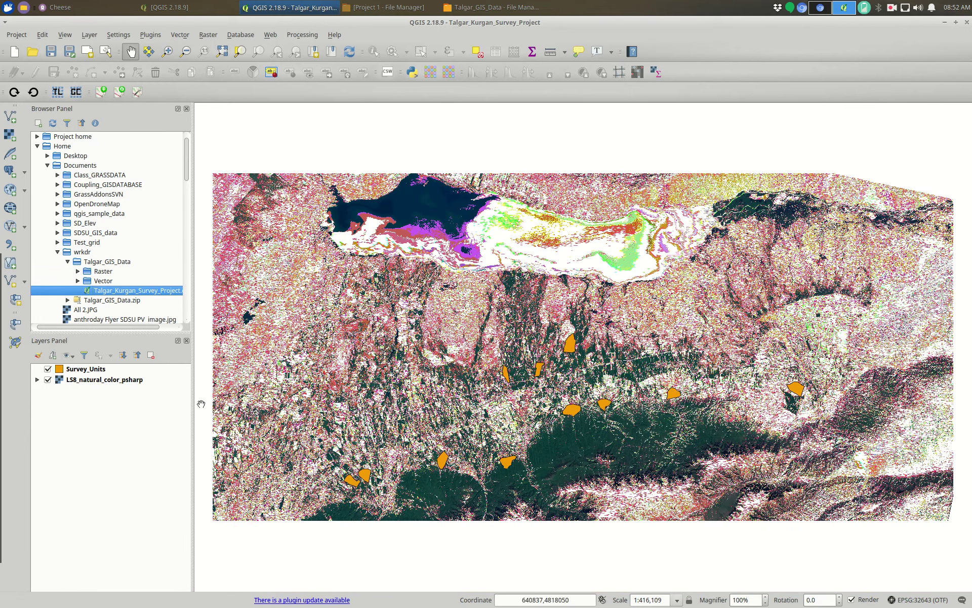
Step: Remove the LS8_natural_color_psharp raster layer from the project
click(101, 385)
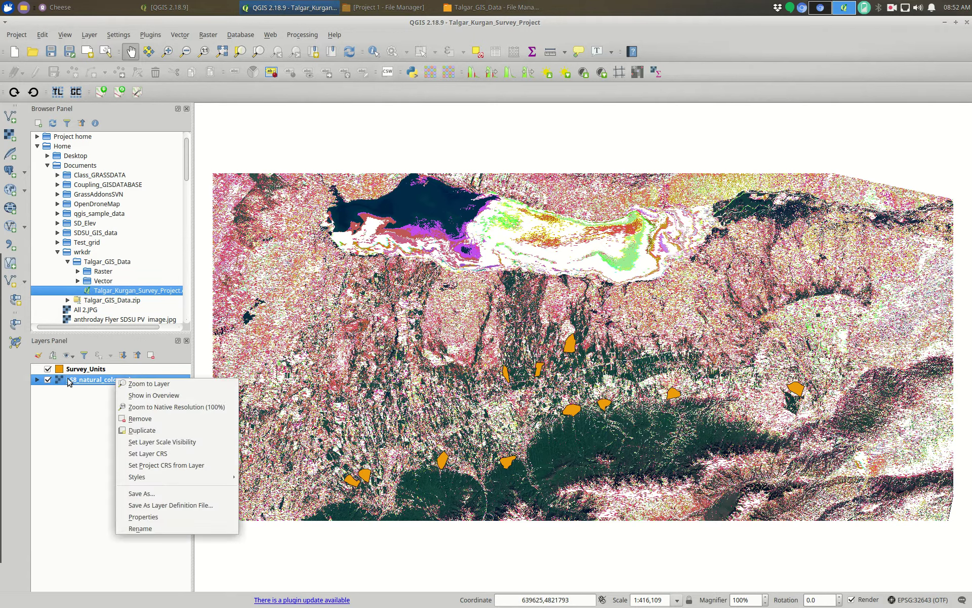
click(91, 403)
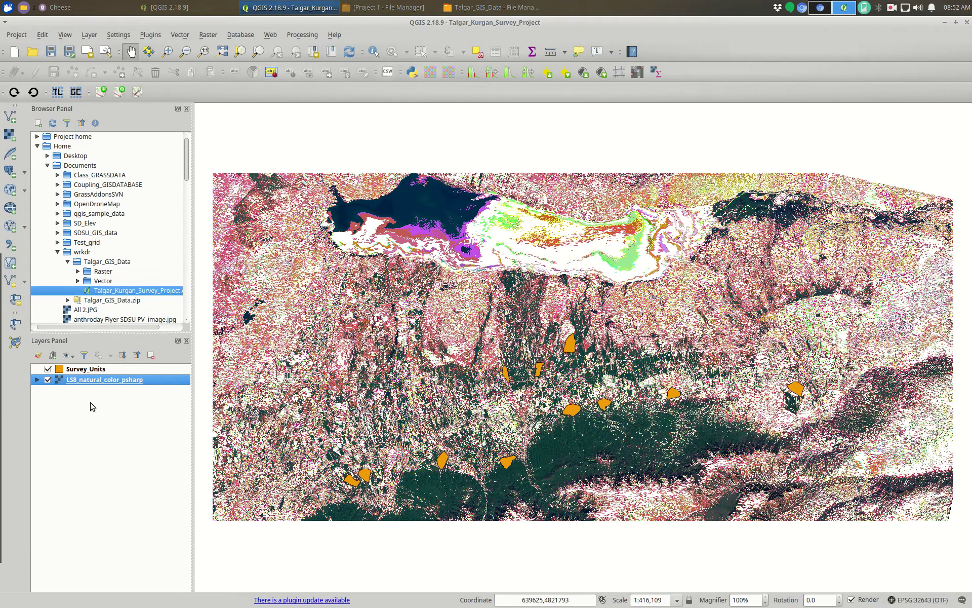
click(96, 370)
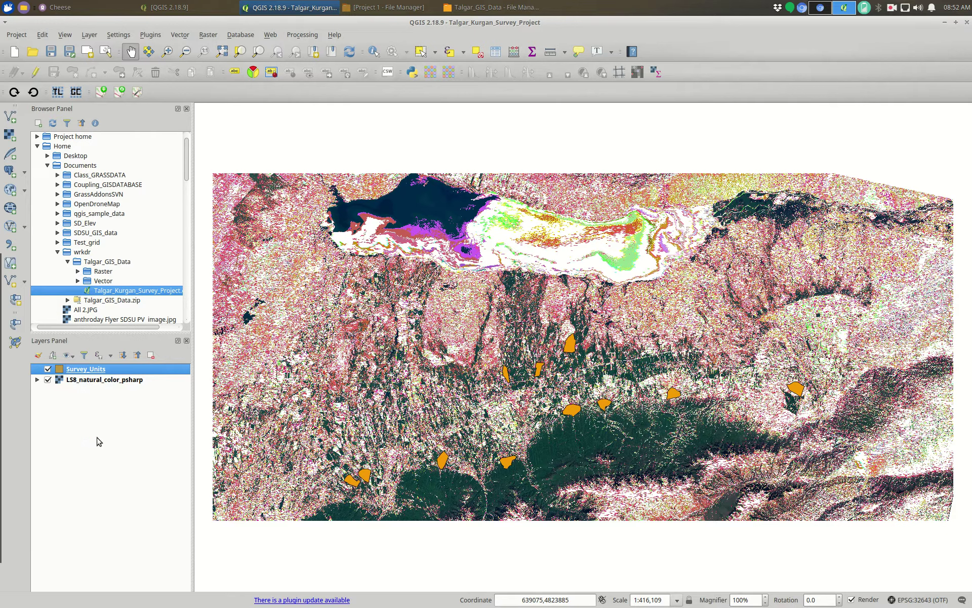
click(107, 383)
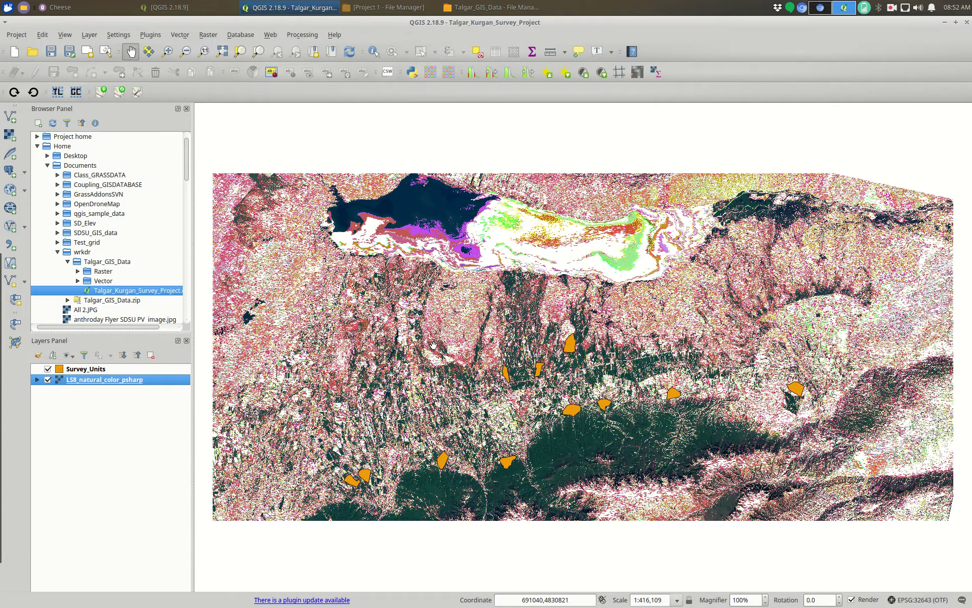
right_click(110, 382)
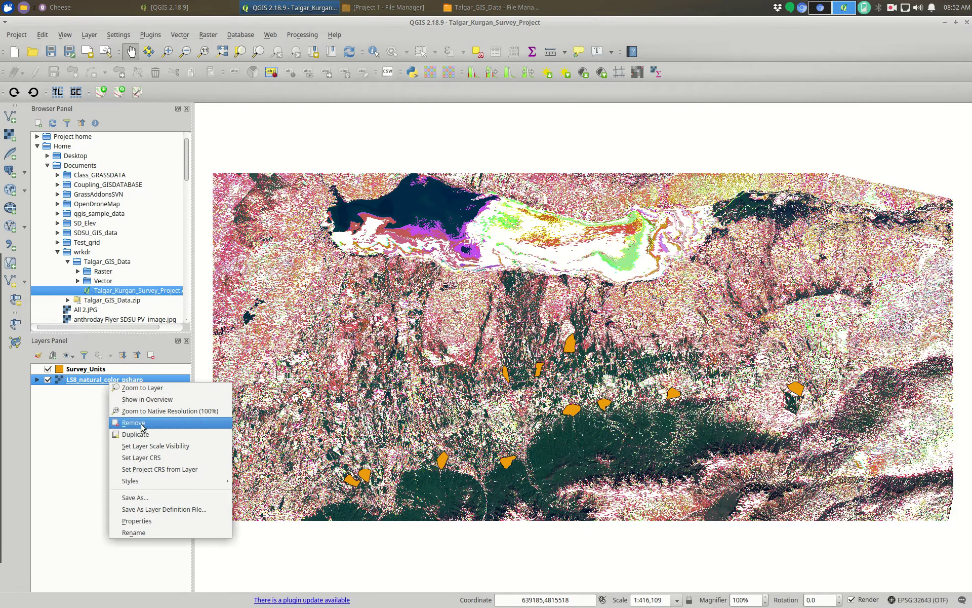
click(142, 422)
click(517, 332)
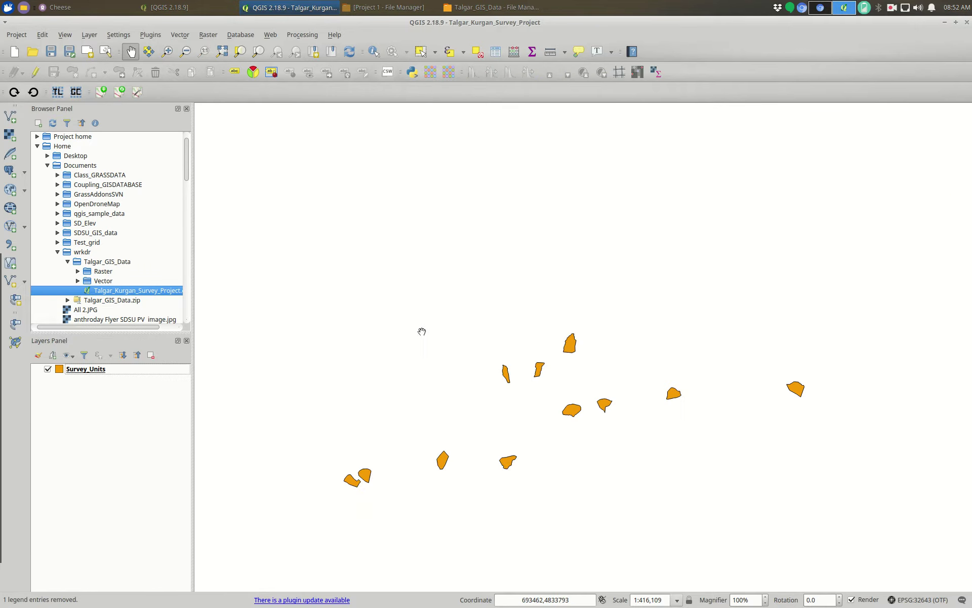
Step: Add the LS8_natural_color_psharp raster to the map from the Raster folder of Talgar_GIS_Data
click(104, 281)
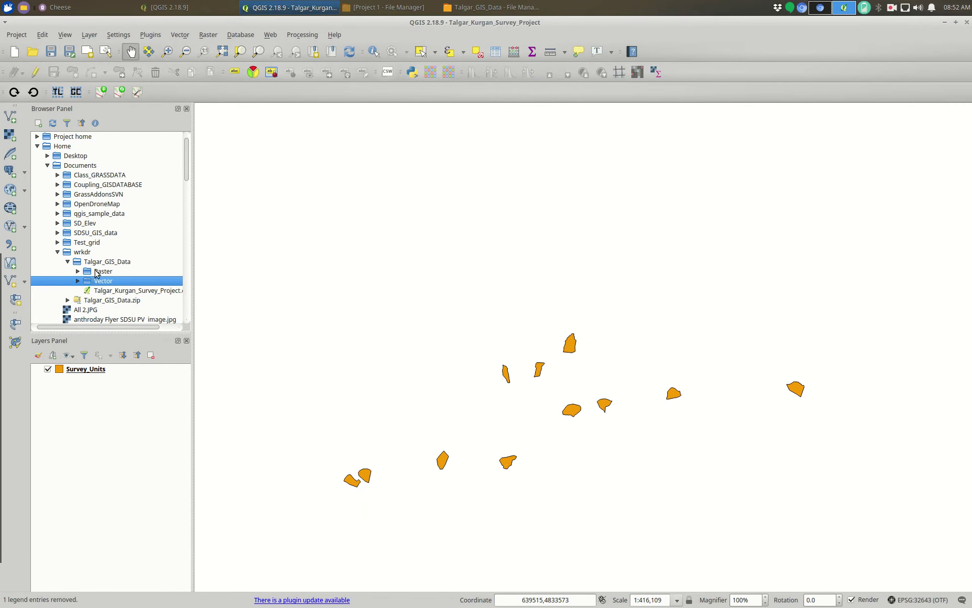
click(99, 272)
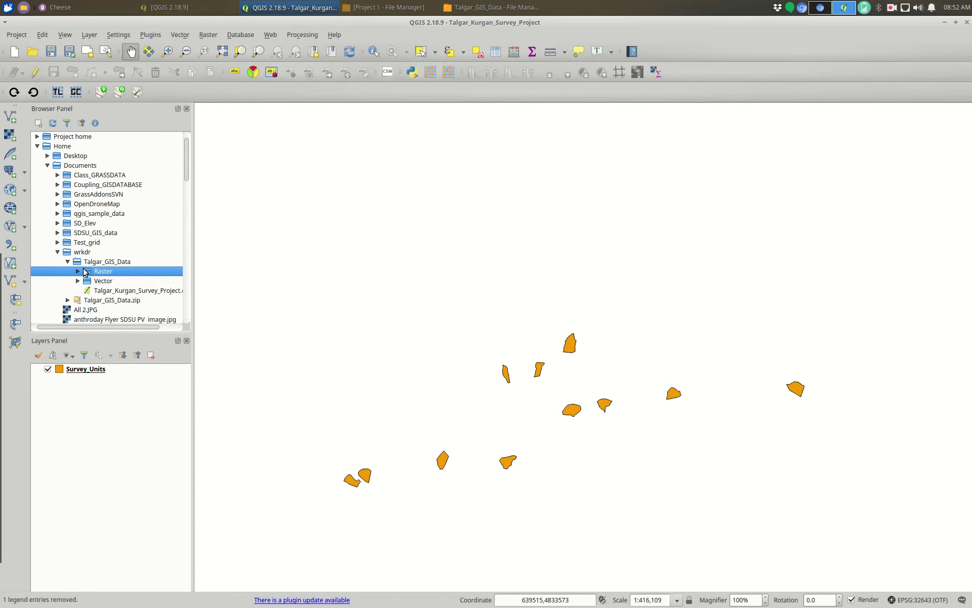
click(78, 272)
click(122, 282)
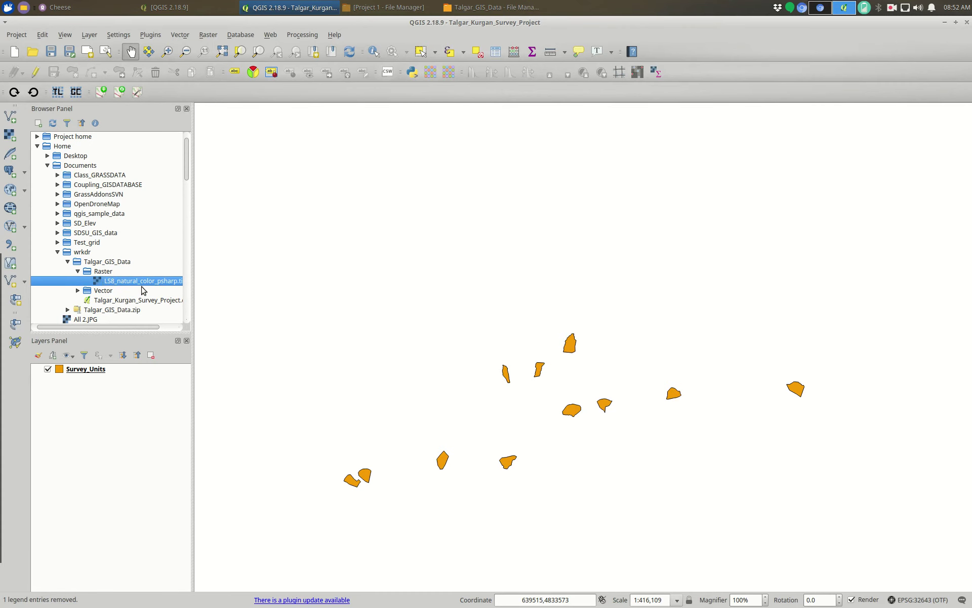
double_click(138, 282)
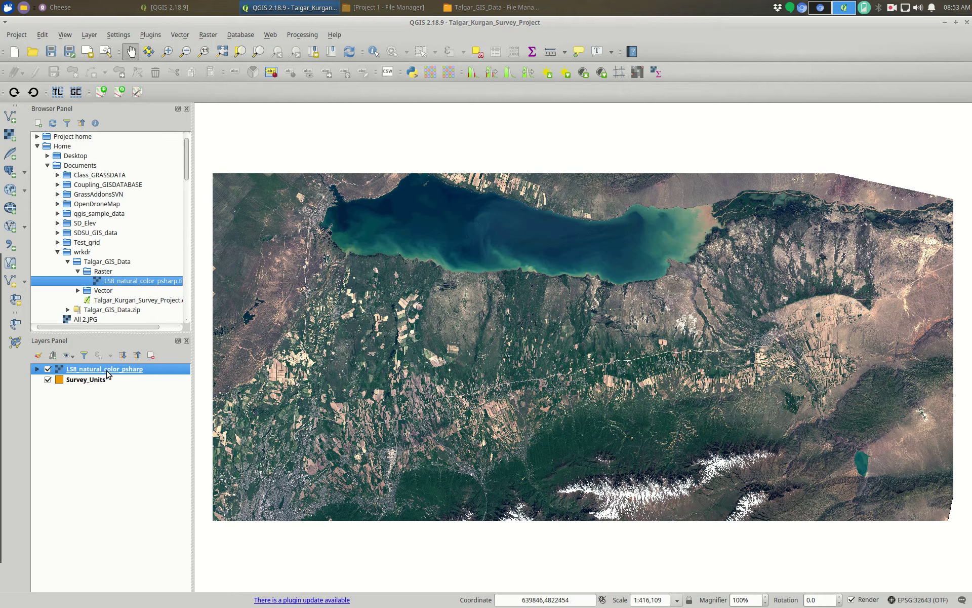
Step: Move the LS8_natural_color_psharp layer beneath Survey_Units and restore the maximized project window to its smaller size
drag(107, 370, 109, 395)
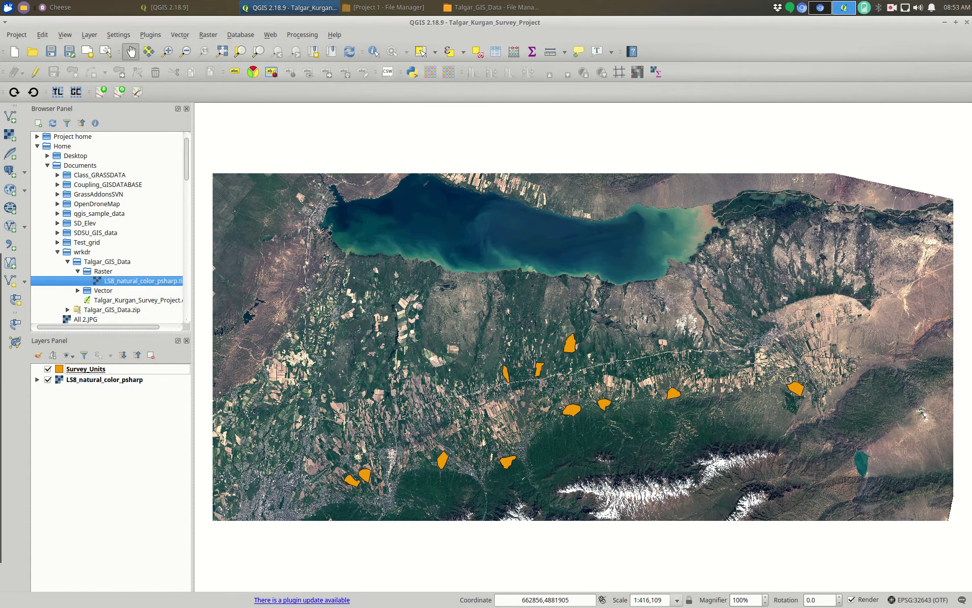
click(955, 22)
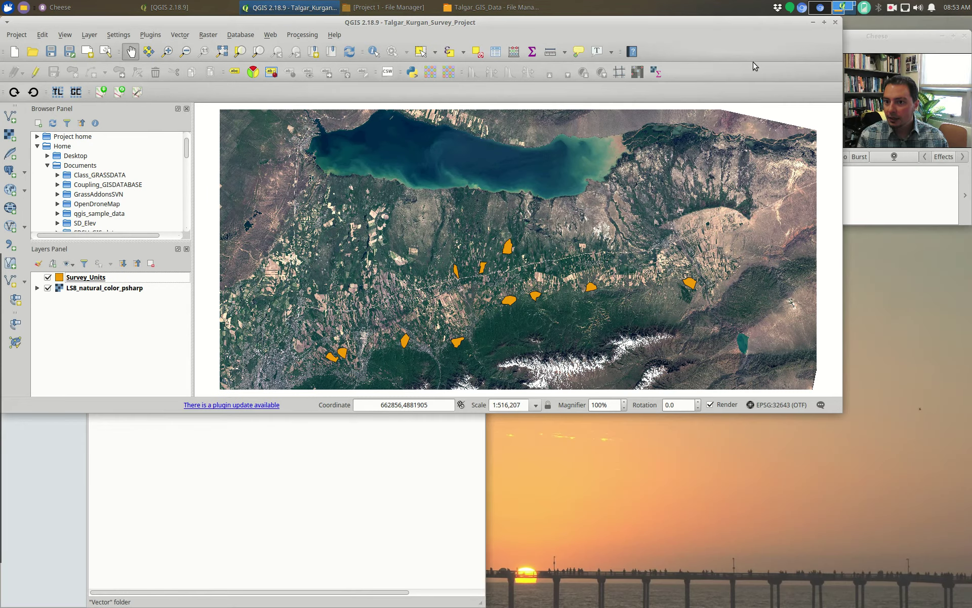
Step: Resize the project window to be slightly narrower and extend it down to the full height of the screen
drag(839, 399, 820, 410)
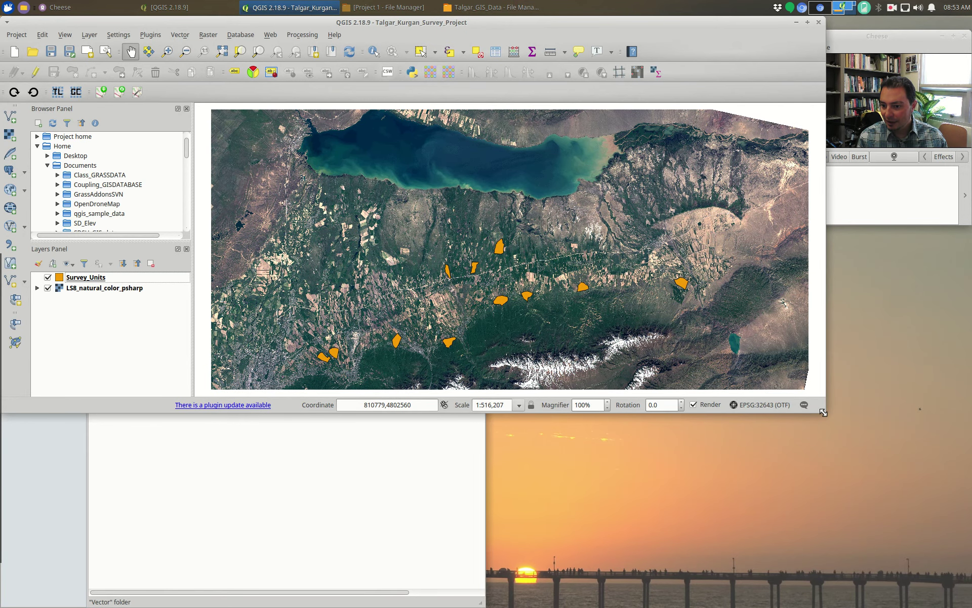
drag(822, 412, 817, 603)
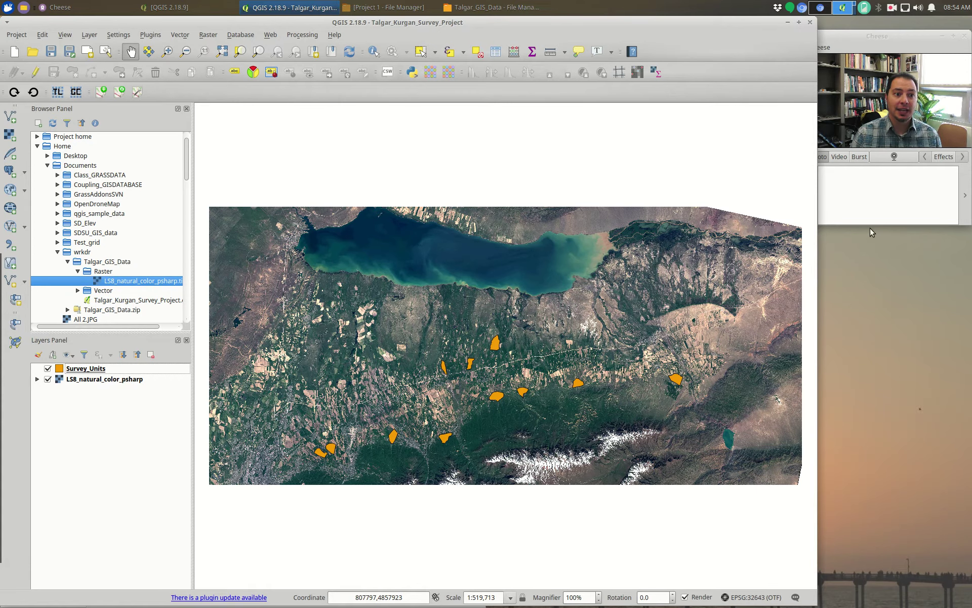
click(90, 35)
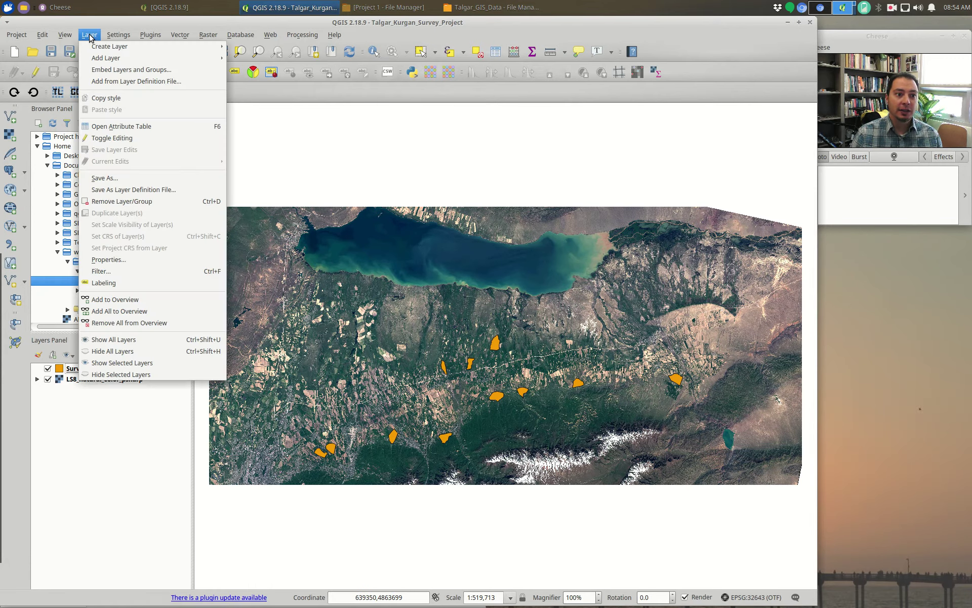
mouse_move(106, 58)
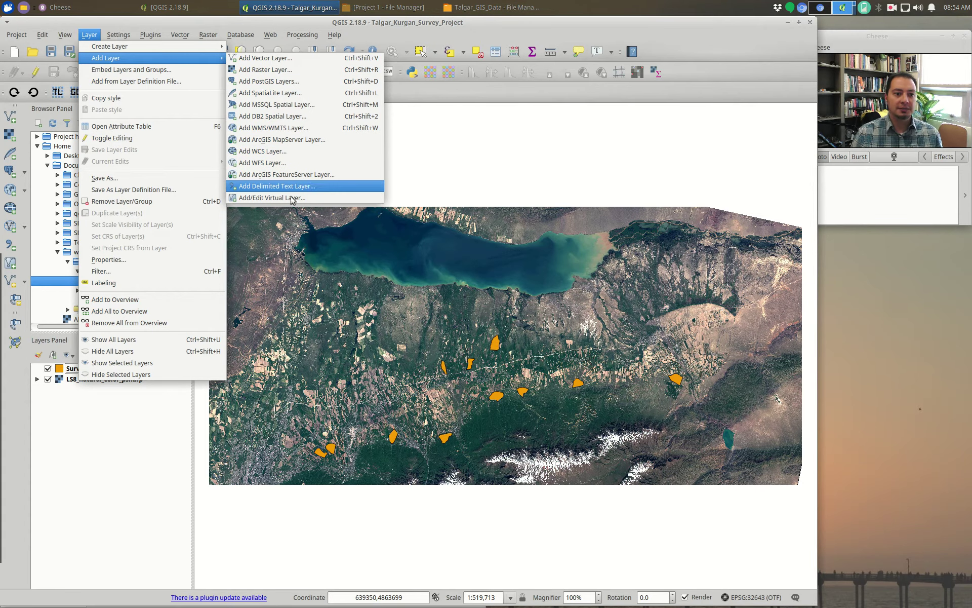
click(137, 512)
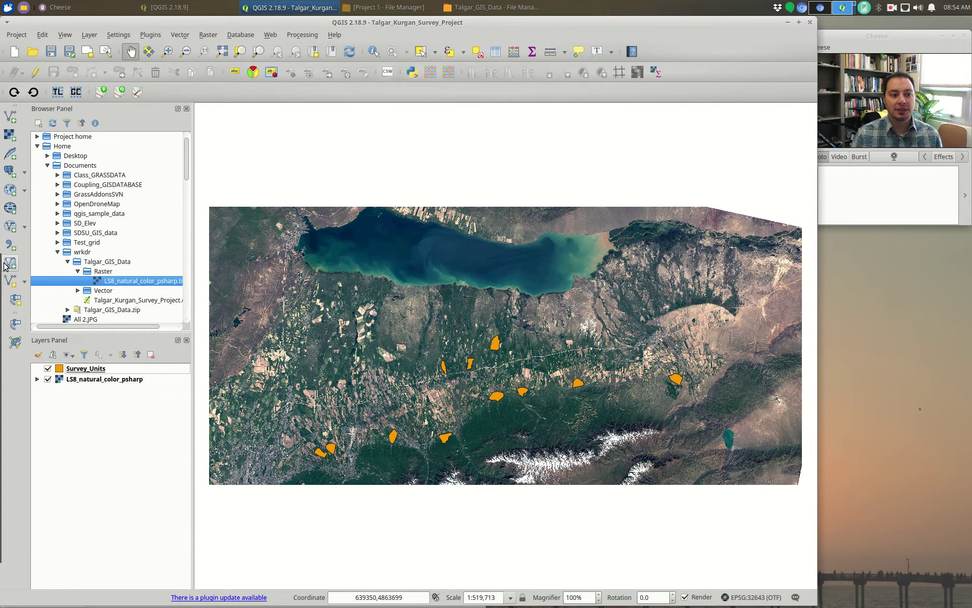
click(12, 121)
drag(500, 251, 534, 227)
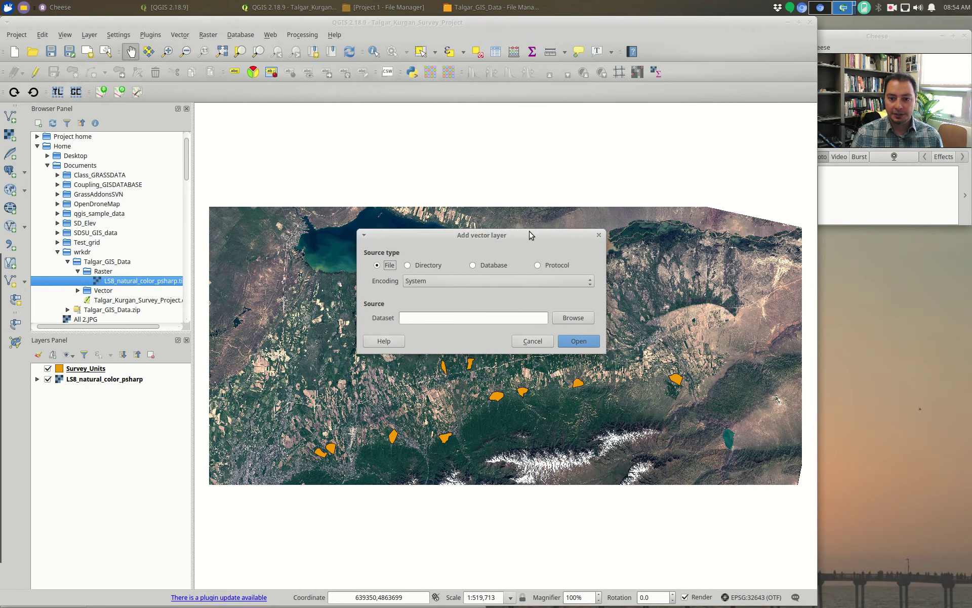
click(573, 318)
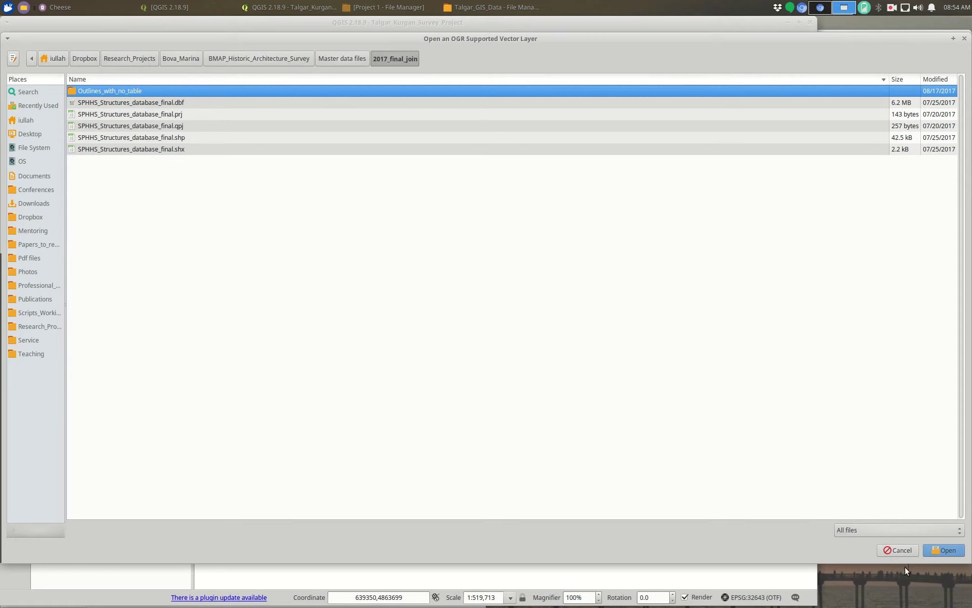
click(899, 551)
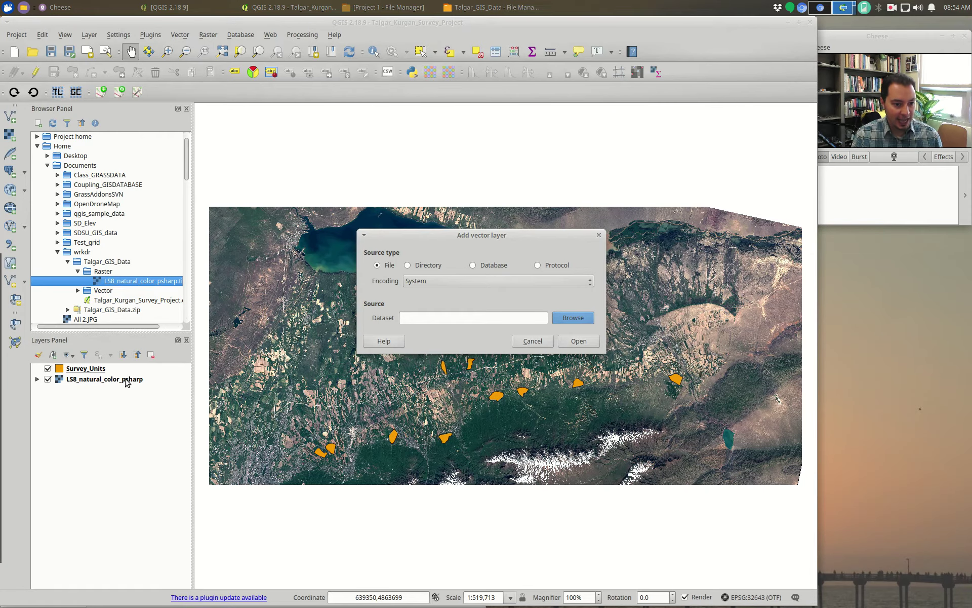
click(532, 341)
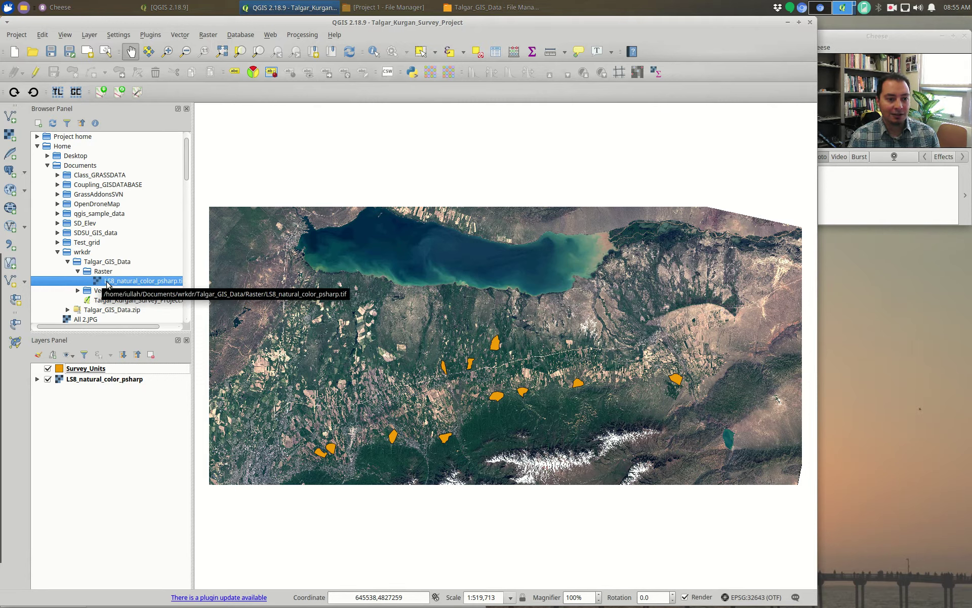
Step: Examine the contents of Talgar_GIS_Data's Vector folder under Home, including the cities and STREAMS subfolders
click(78, 291)
scroll(115, 282, down, 1)
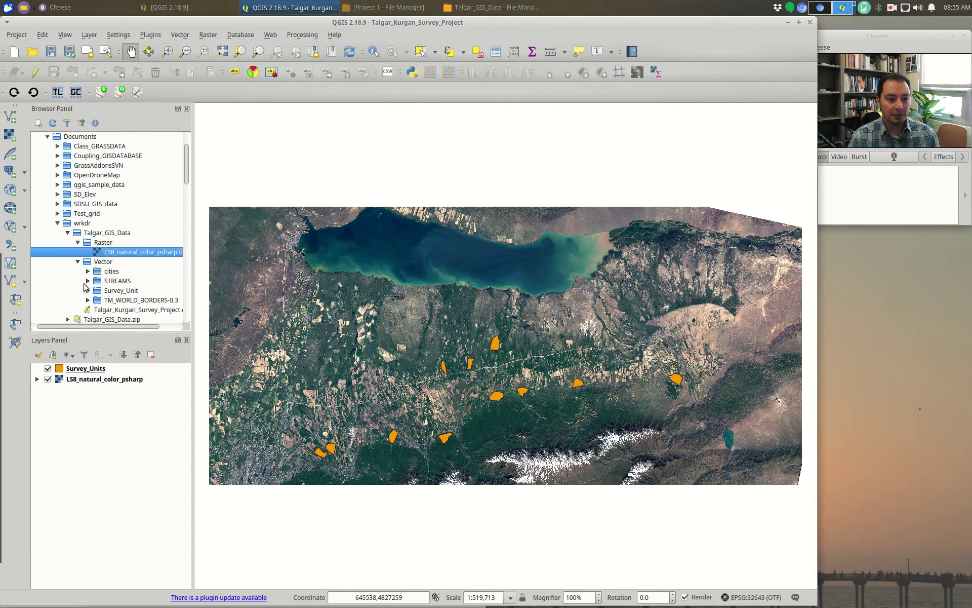
click(88, 271)
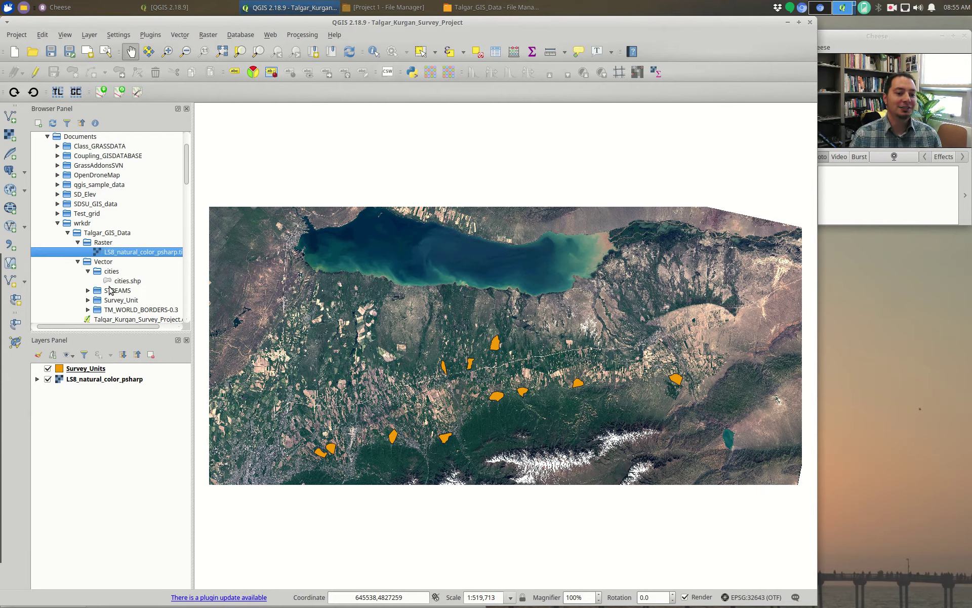
click(88, 291)
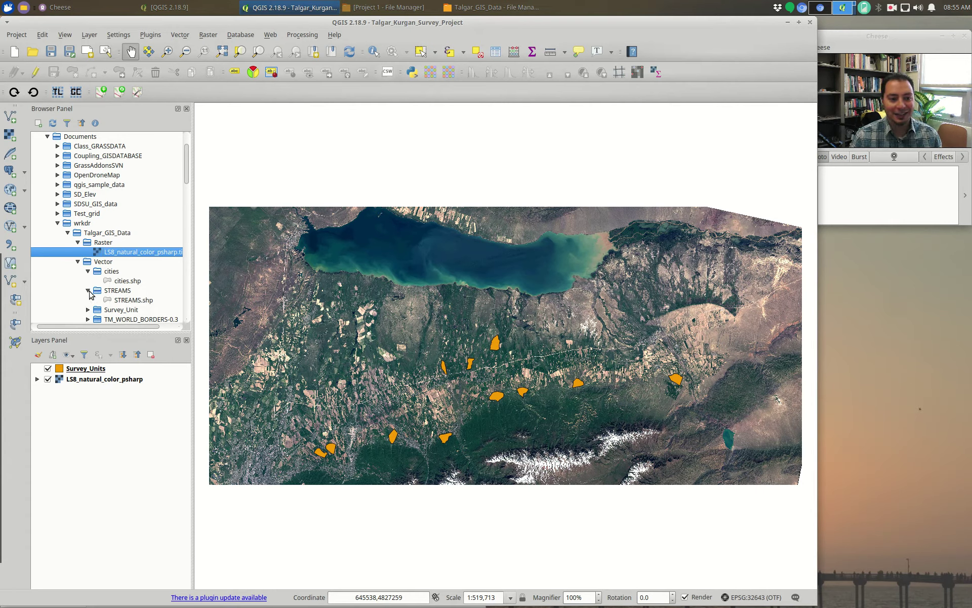
click(116, 282)
click(131, 253)
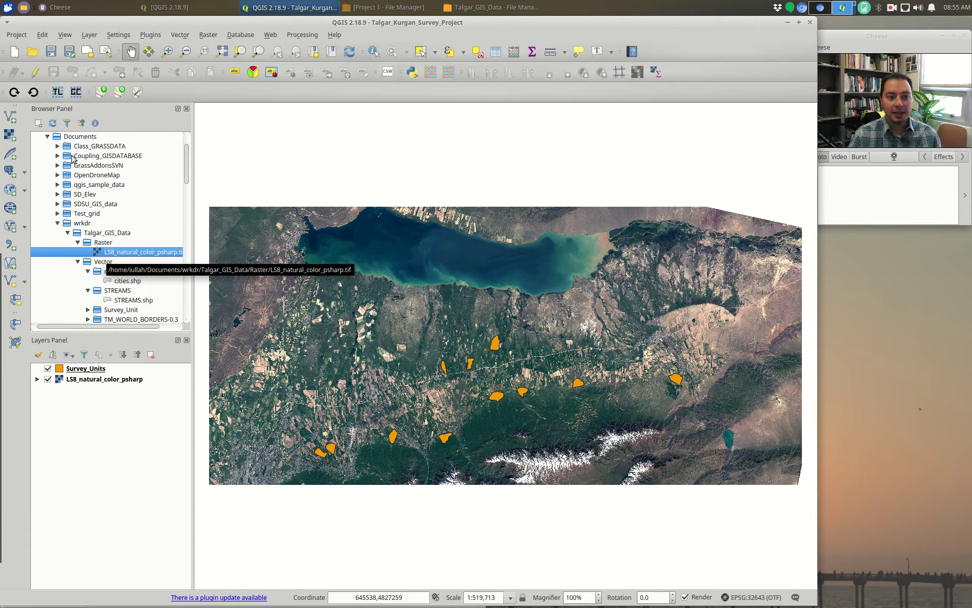
scroll(92, 209, up, 1)
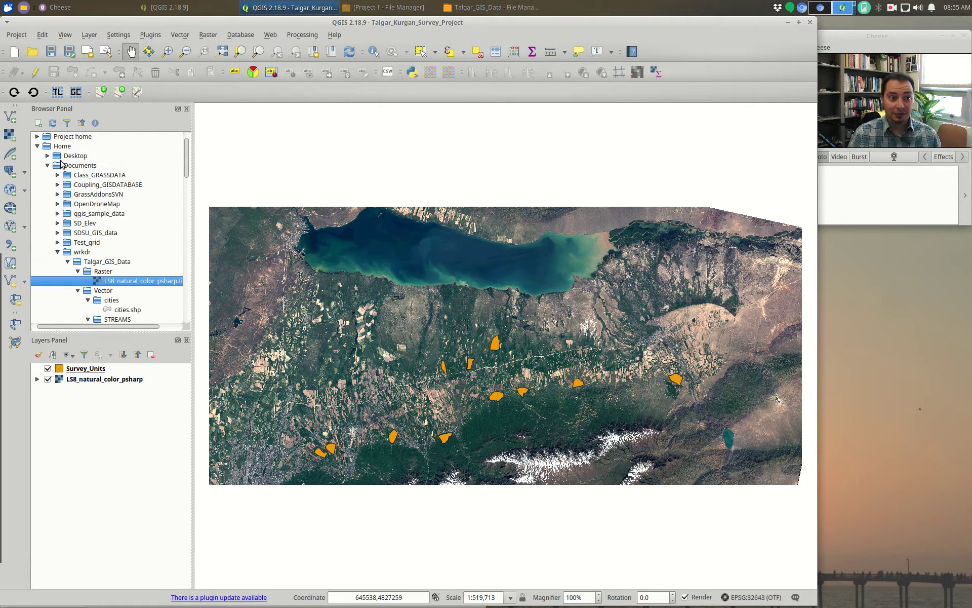
scroll(98, 274, down, 4)
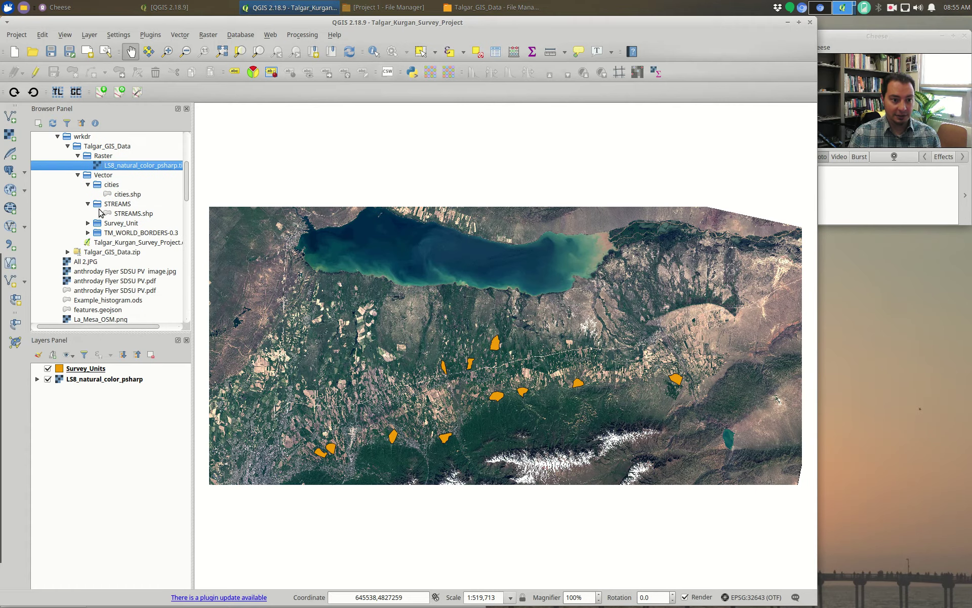
scroll(103, 260, up, 2)
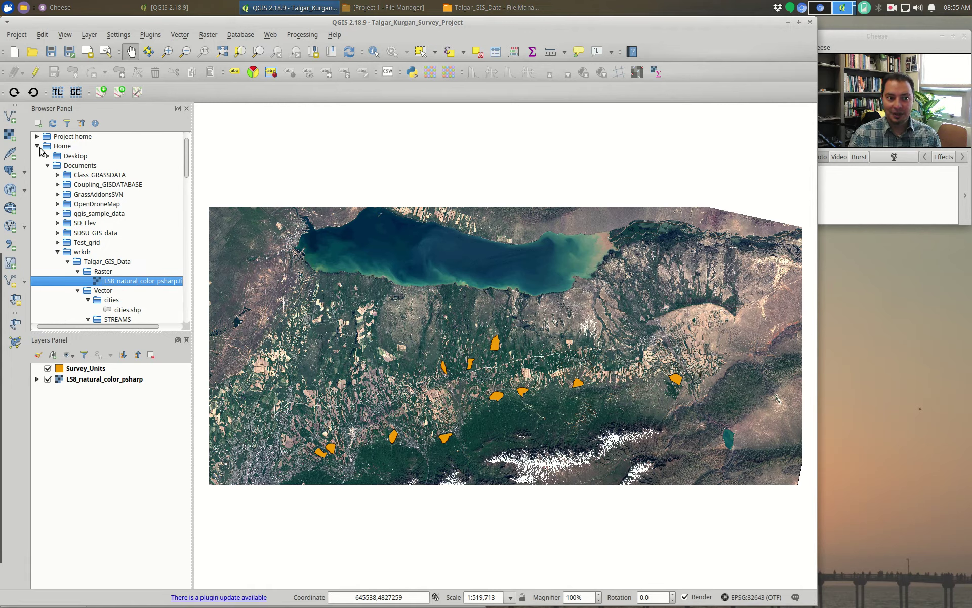
Step: Collapse the Home directory and add STREAMS.shp to the map from the Vector folder of Project home
click(37, 147)
click(65, 137)
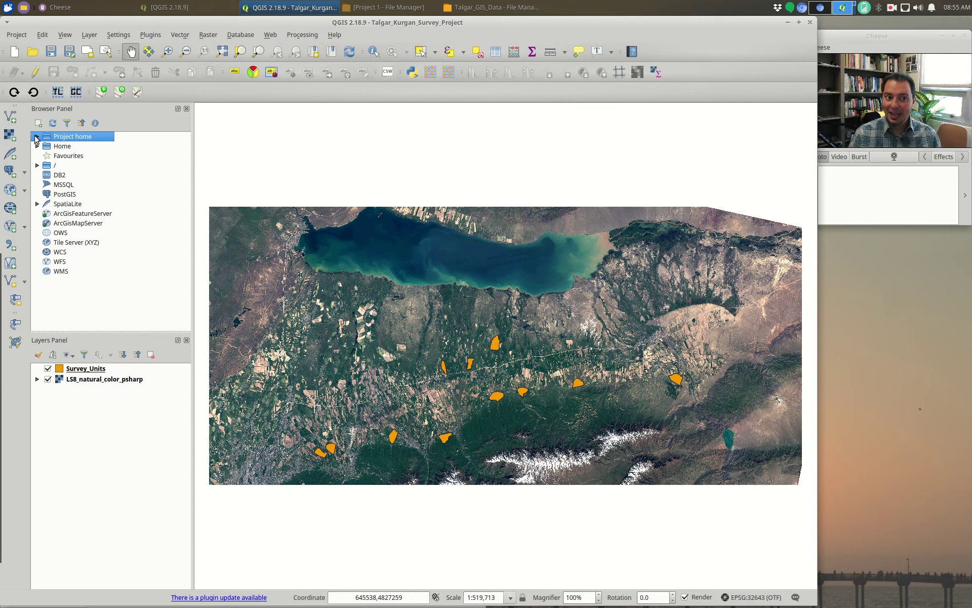
click(36, 136)
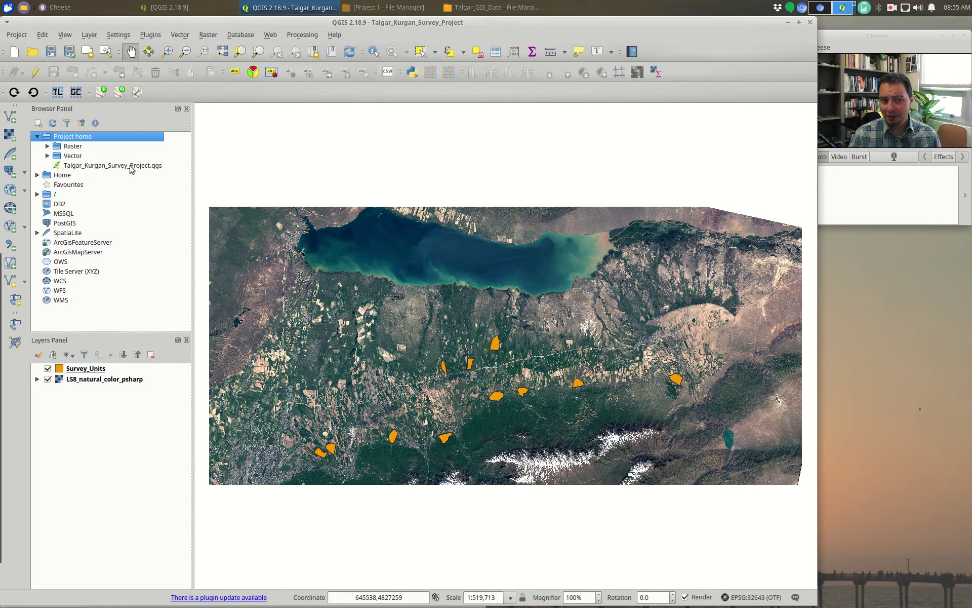
click(48, 156)
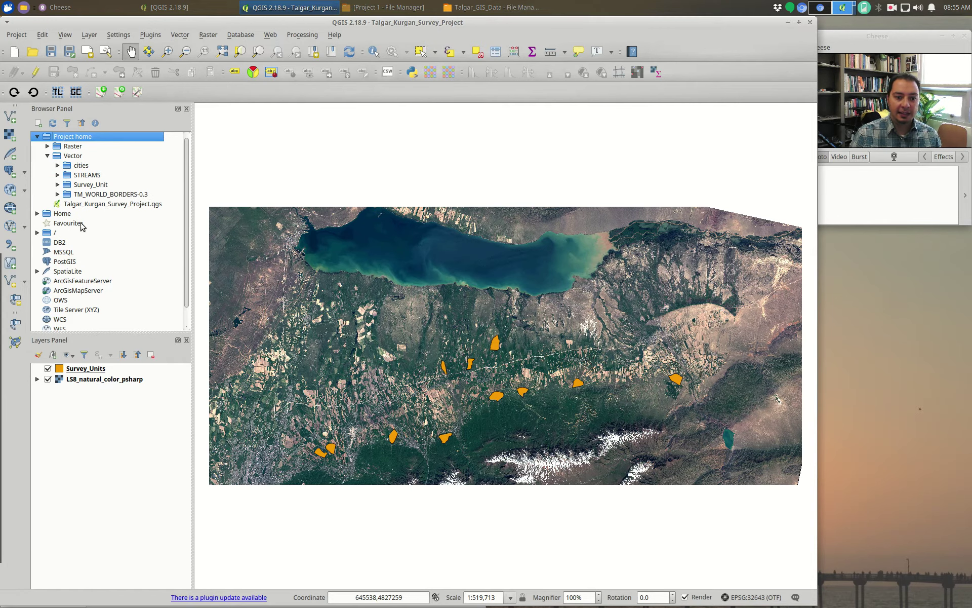
click(57, 176)
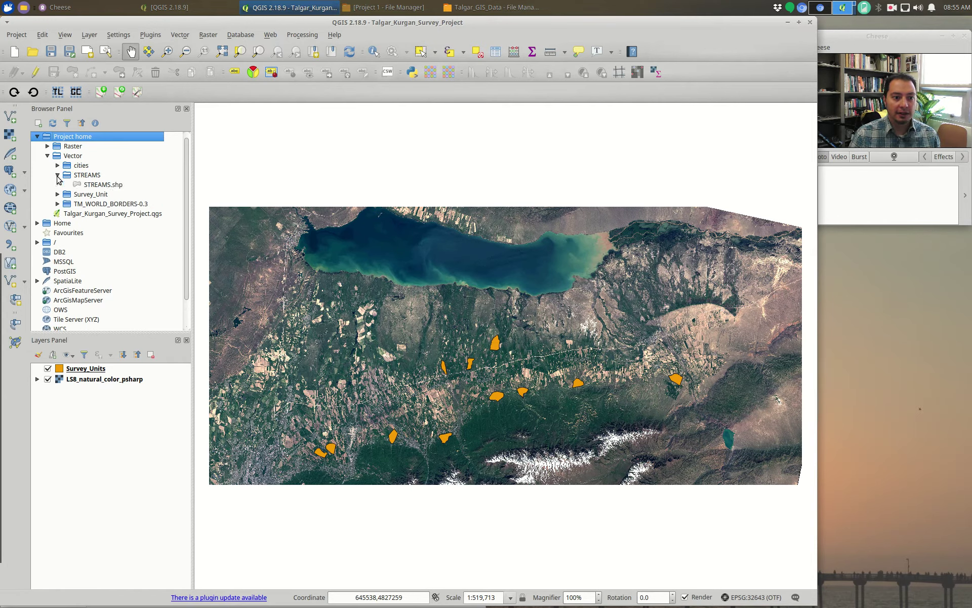
click(94, 187)
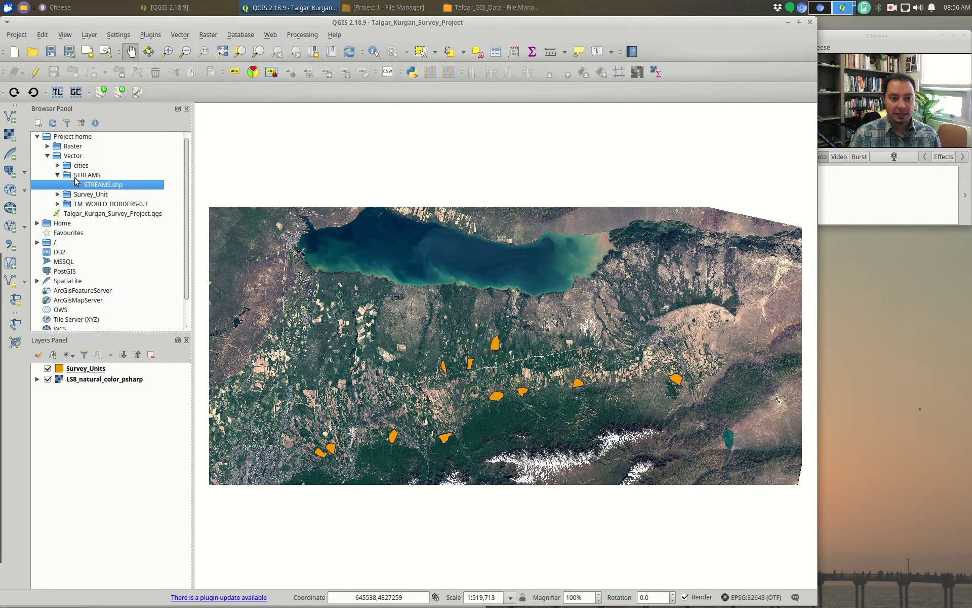
double_click(94, 186)
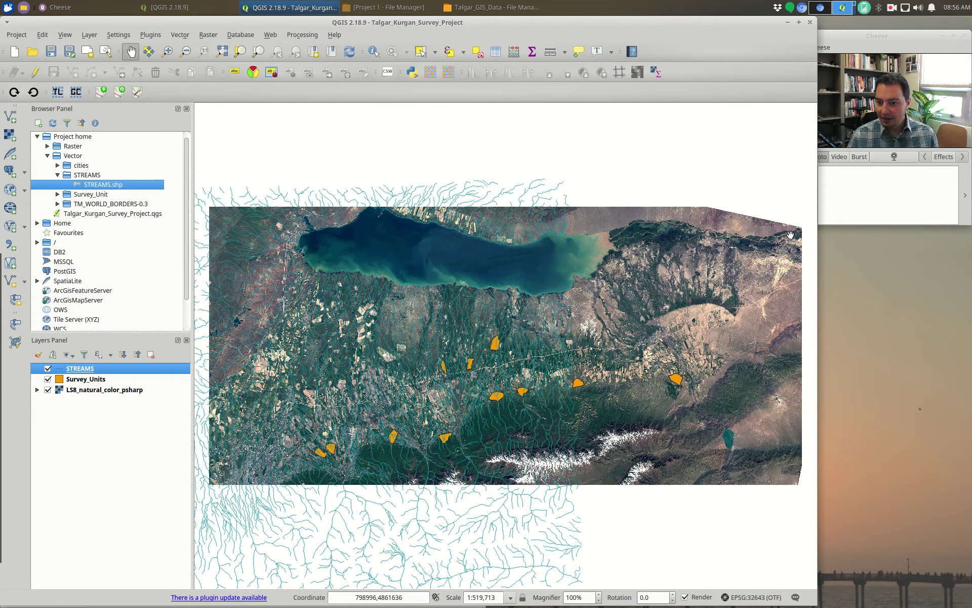
Step: Add cities.shp to the map from the cities folder within the project's Vector data
click(57, 165)
click(84, 175)
double_click(85, 175)
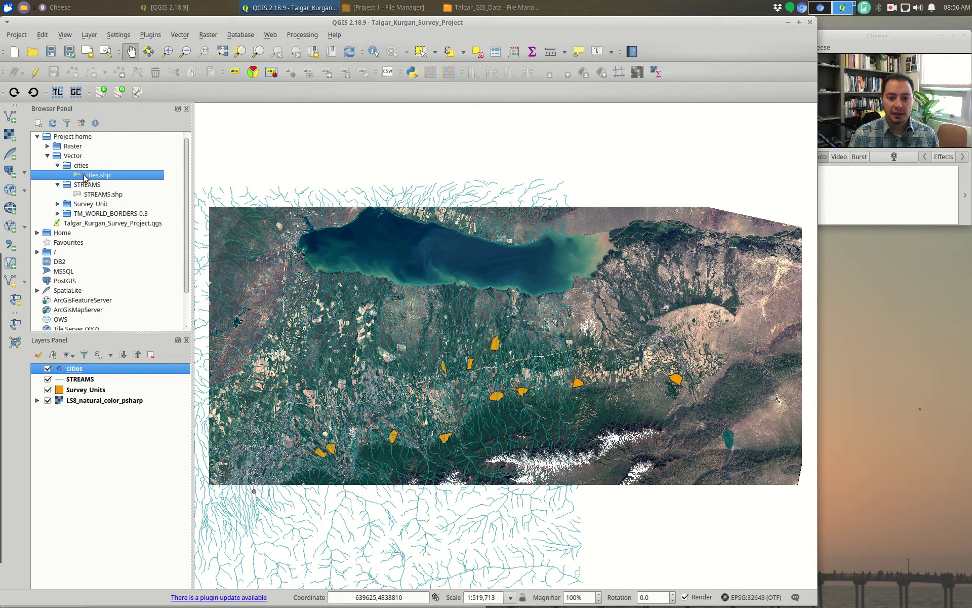
Step: Add TM_WORLD_BORDERS-0.3.shp to the map from its folder in the project's Vector data
click(57, 214)
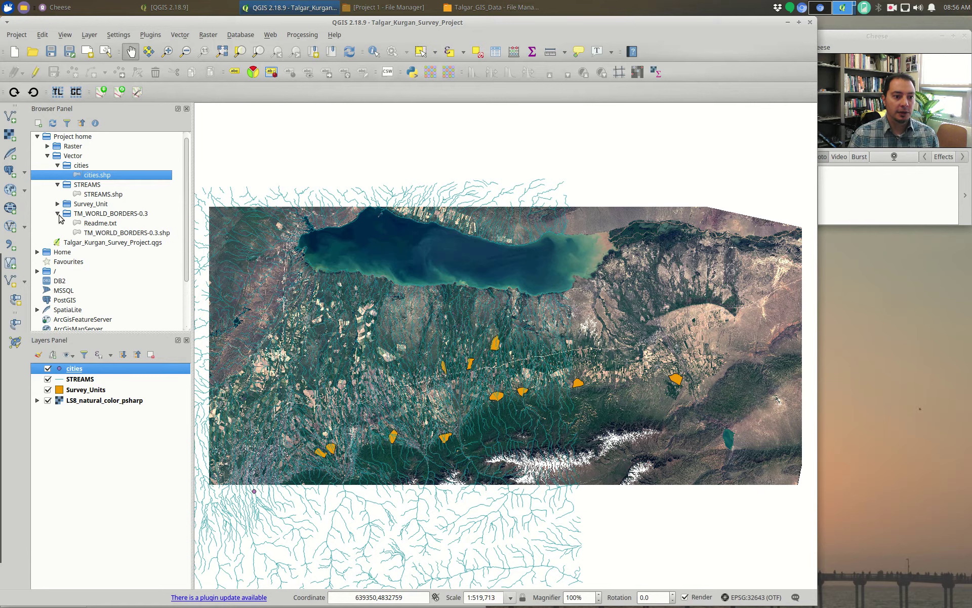
click(126, 233)
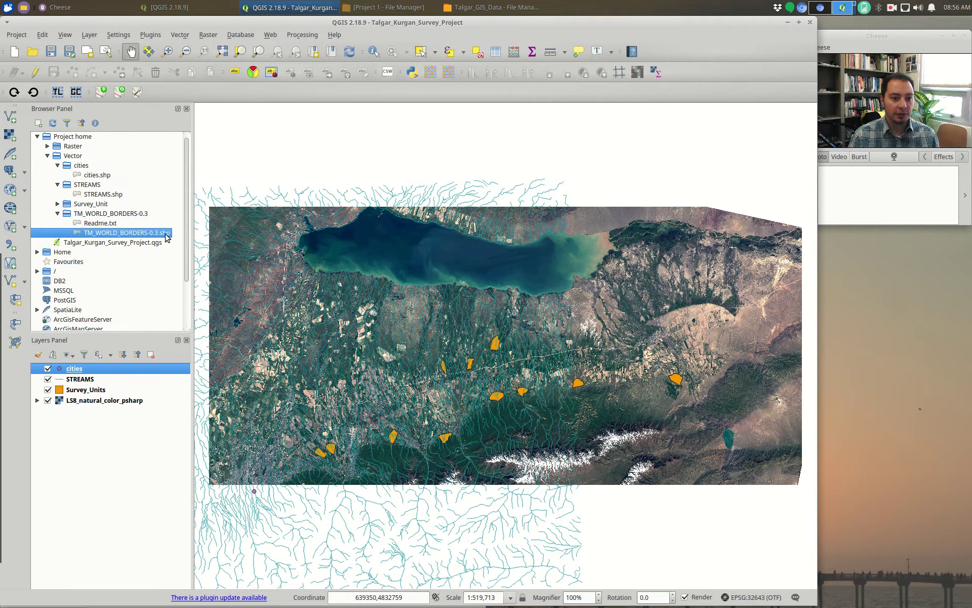
double_click(145, 234)
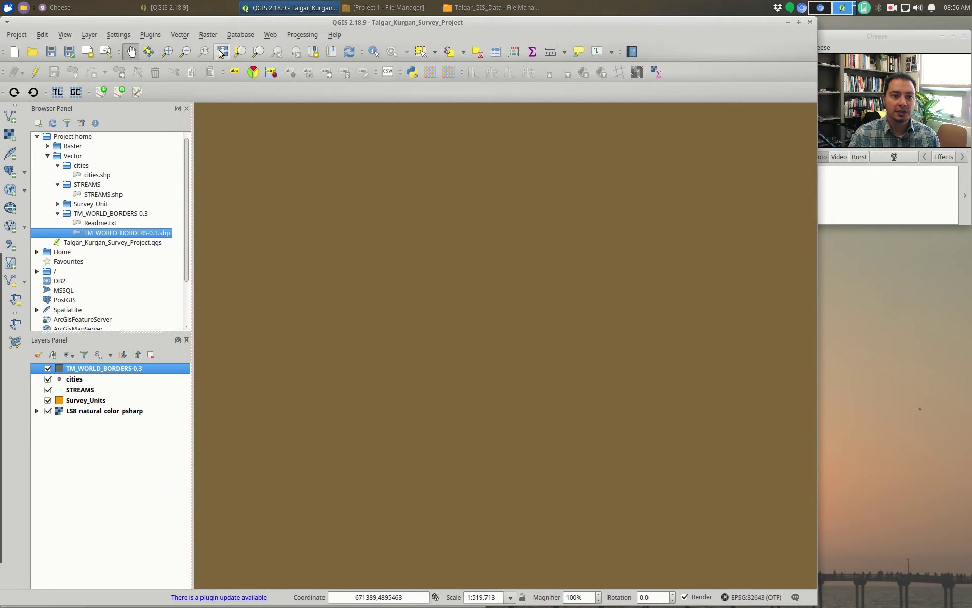
Step: Zoom the map out from the survey area until the country borders across Eurasia are in view
click(187, 52)
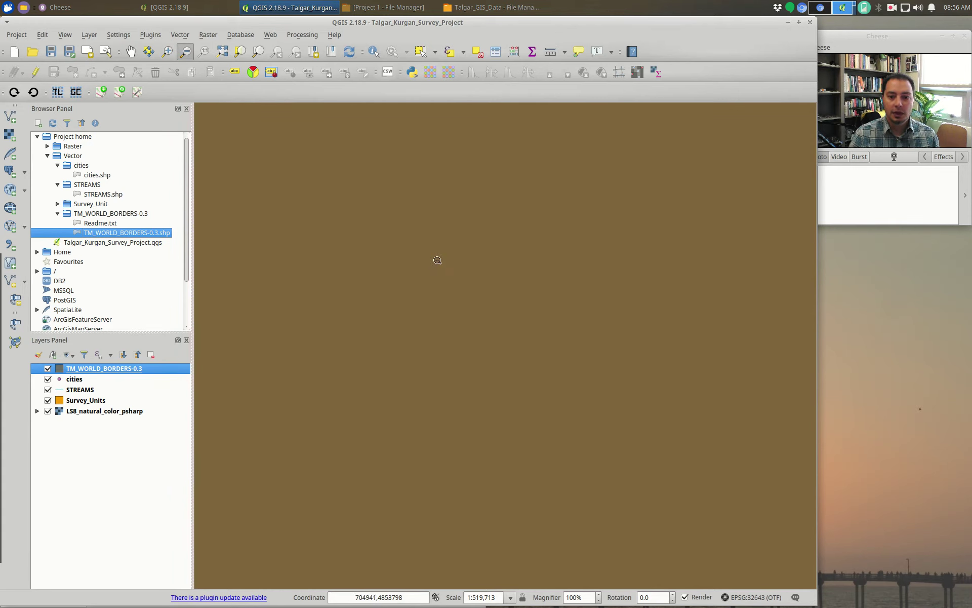
drag(335, 219, 652, 444)
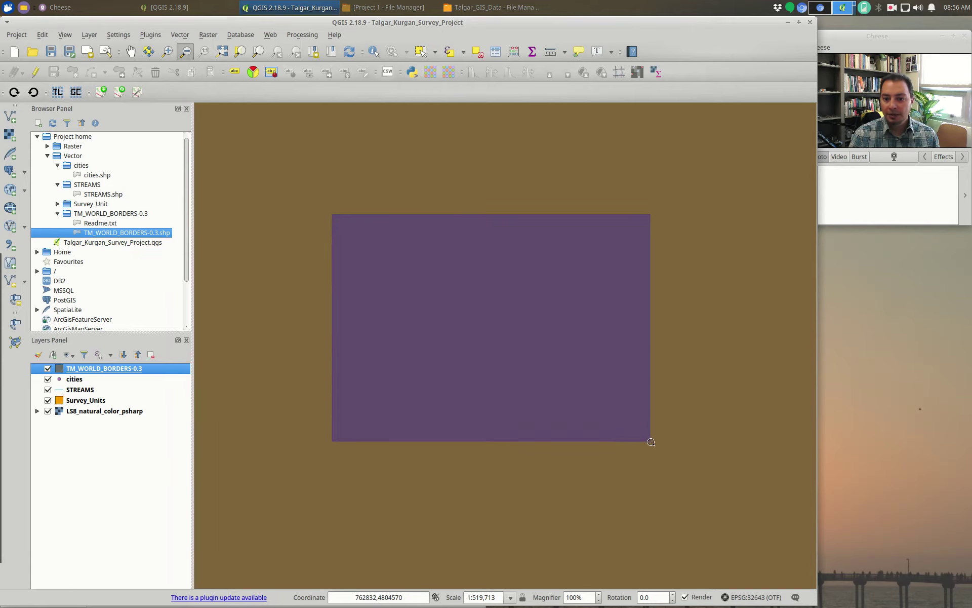
drag(361, 225, 553, 380)
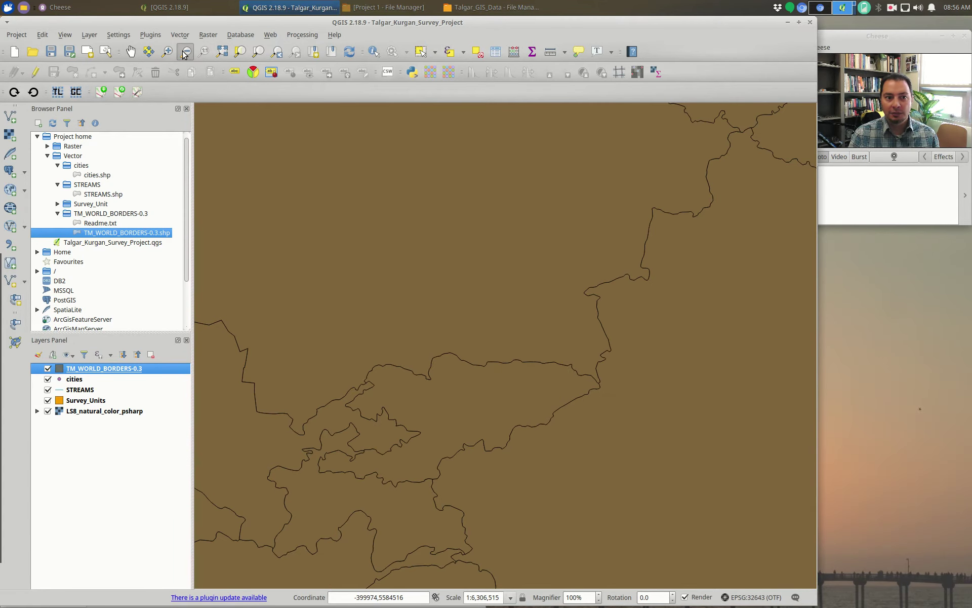
click(489, 306)
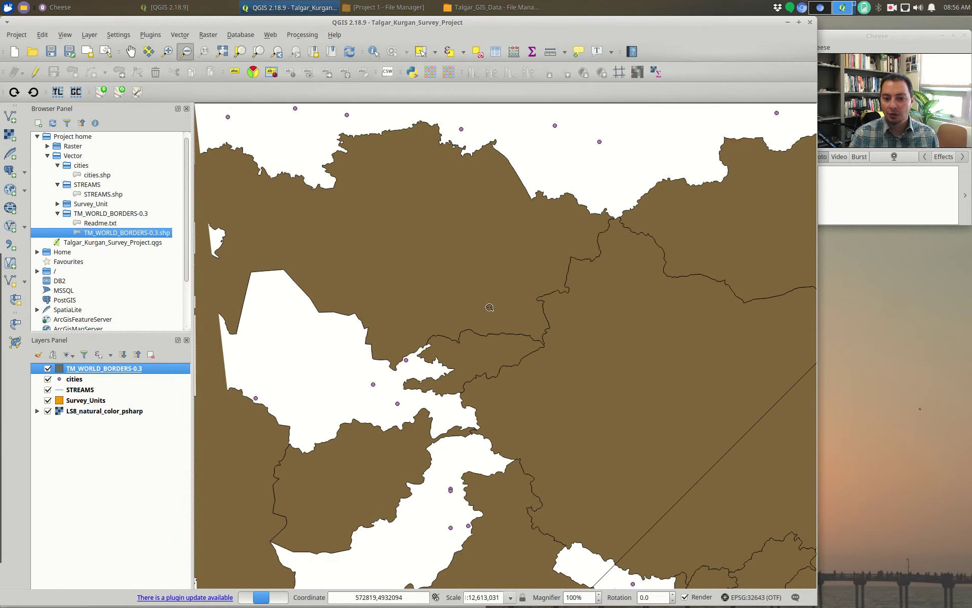
click(490, 307)
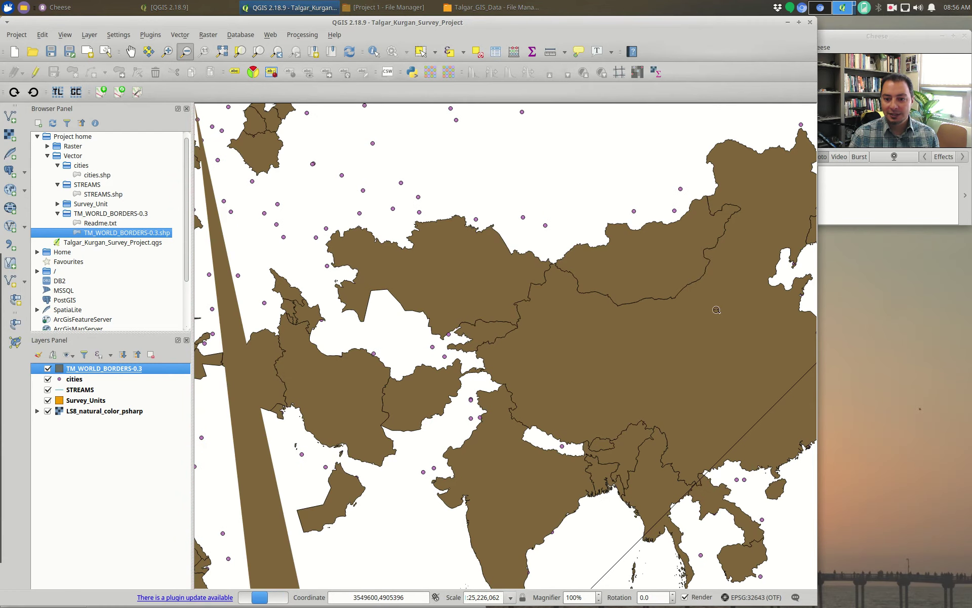
click(498, 364)
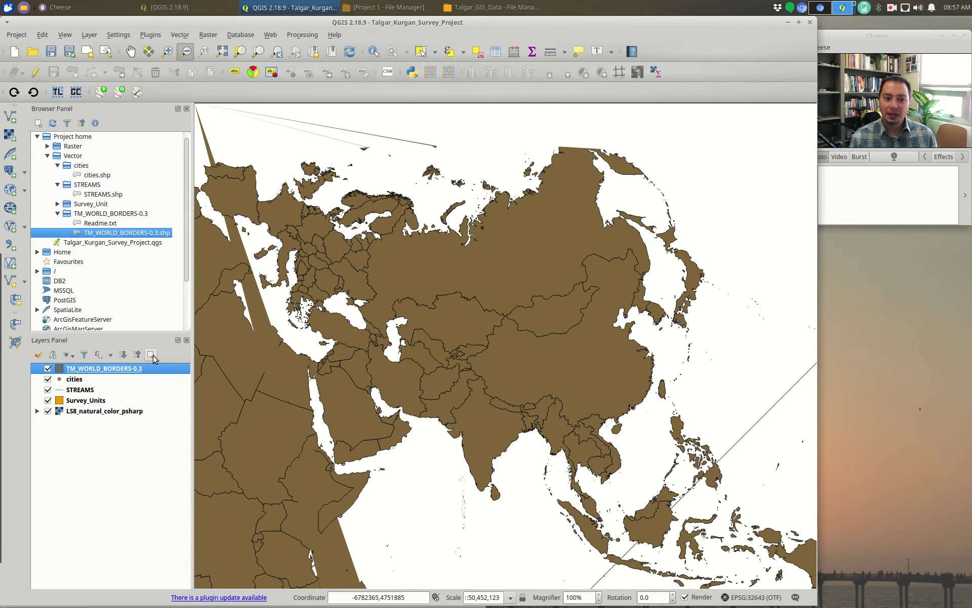
Step: Open the layer properties of TM_WORLD_BORDERS-0.3
right_click(112, 373)
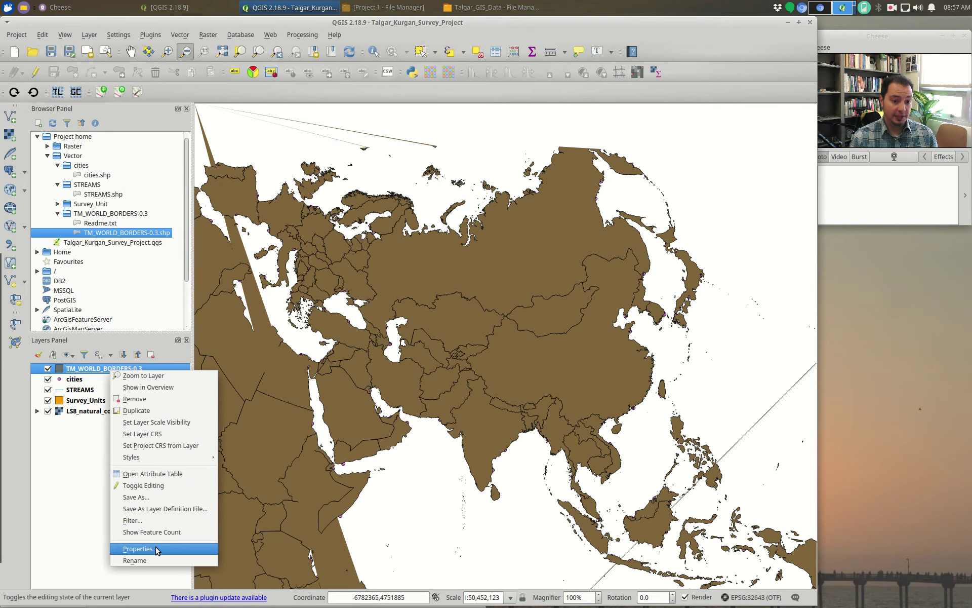
click(96, 372)
double_click(97, 372)
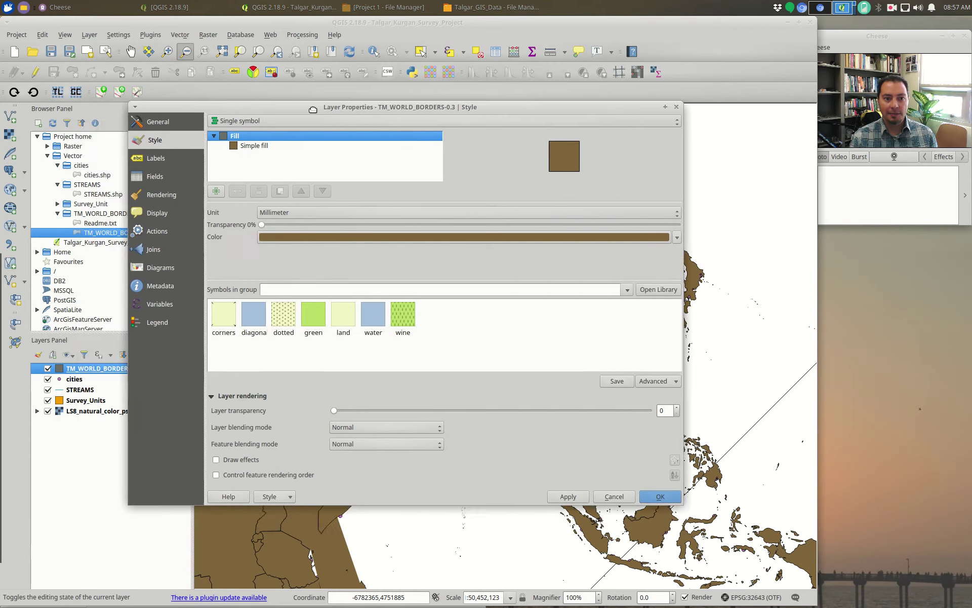
drag(188, 128, 271, 130)
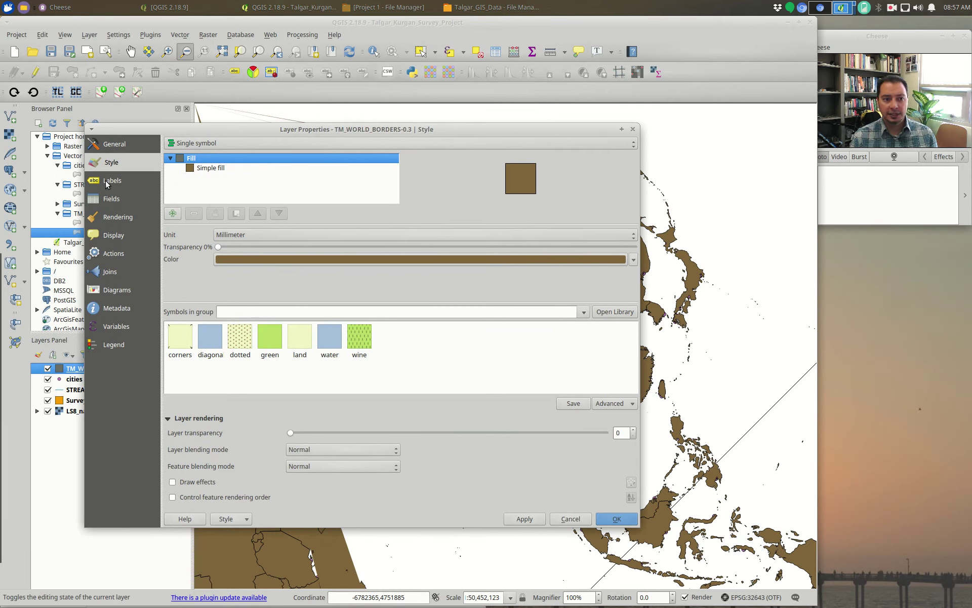
Step: Look through the layer's Display, Diagrams and Variables properties and the symbol renderer types offered for its style
click(108, 238)
click(117, 297)
click(126, 330)
click(110, 235)
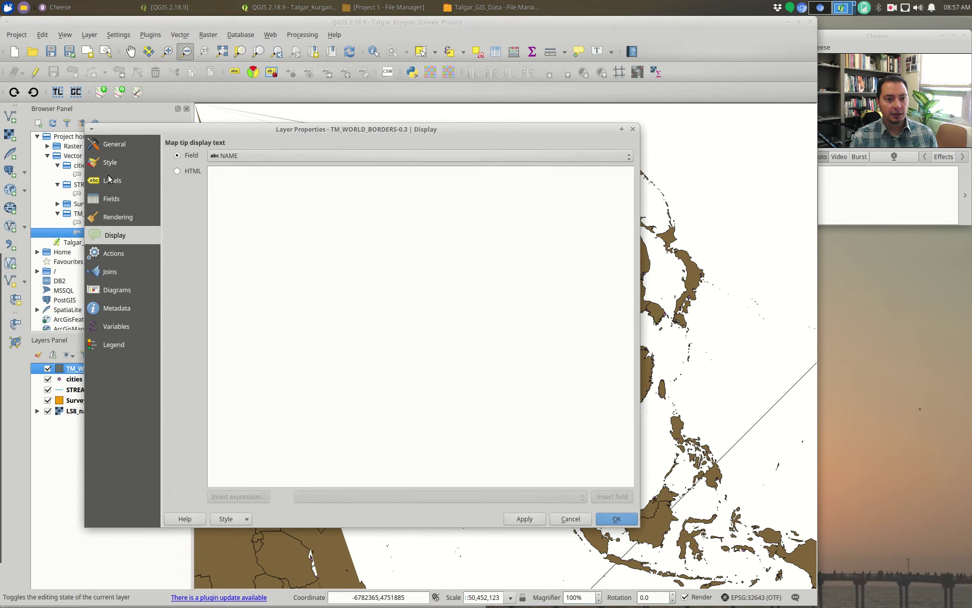
click(108, 167)
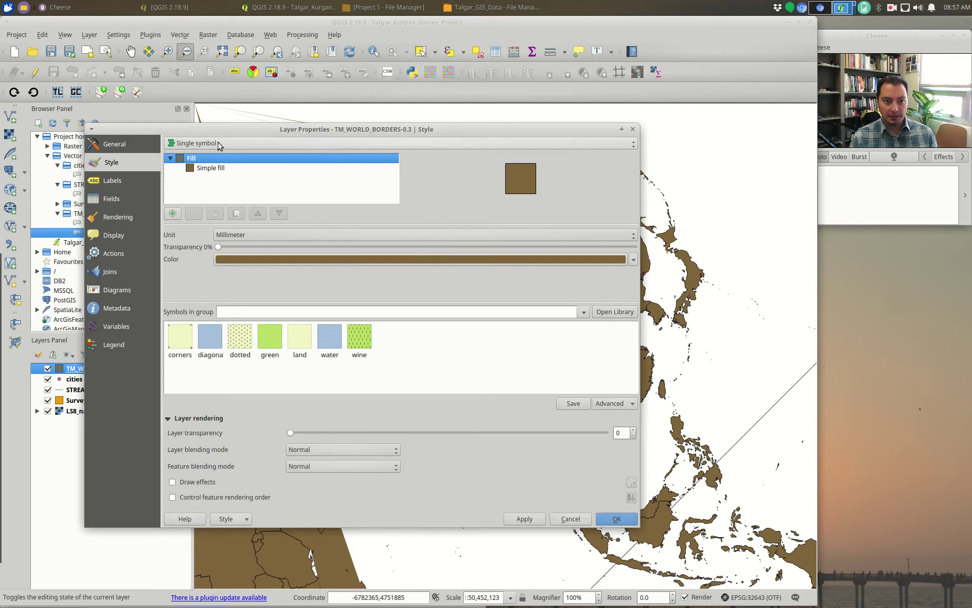
click(386, 142)
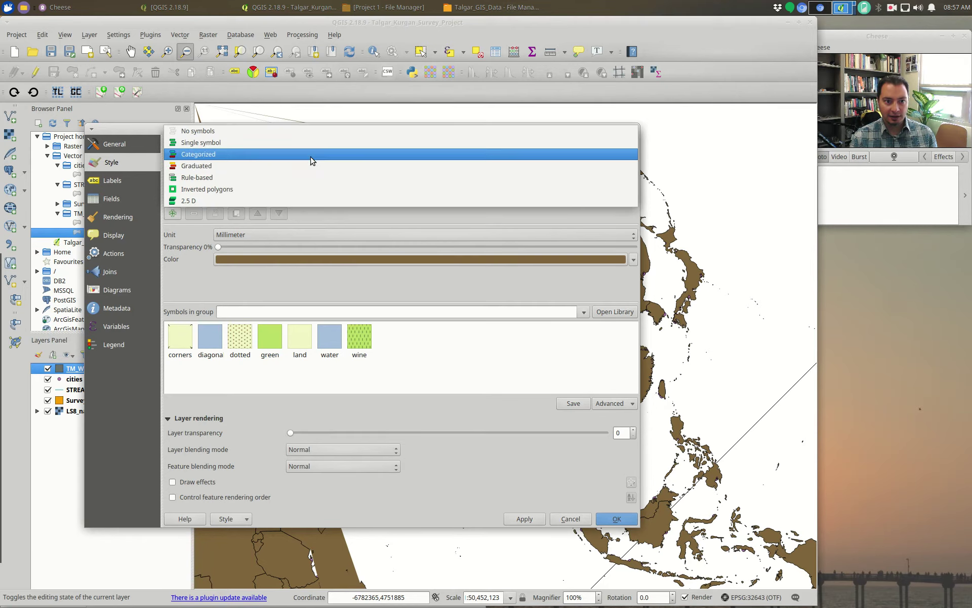
click(262, 144)
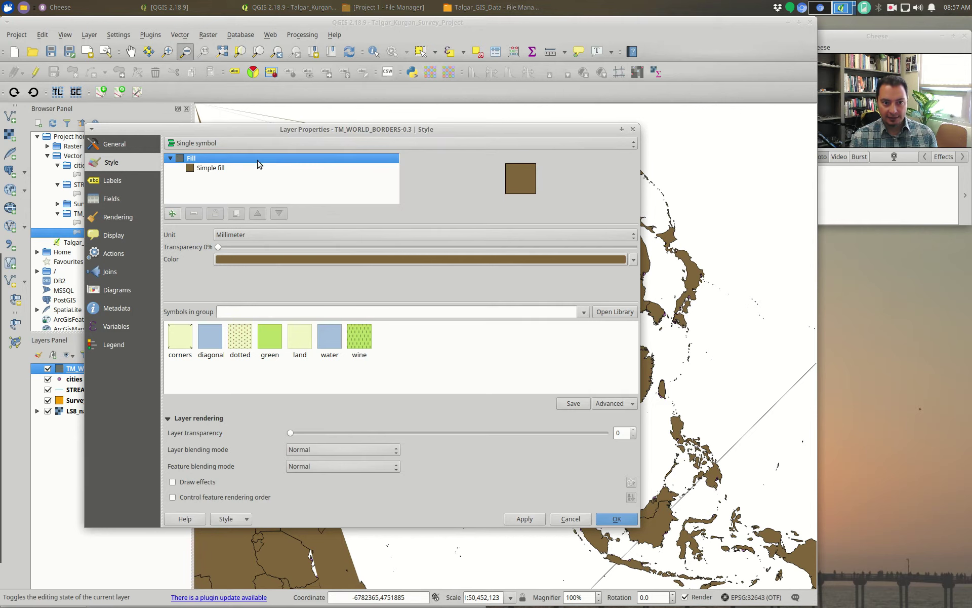
Step: Select the Simple fill symbol layer of the world borders and open its fill color for editing
click(204, 169)
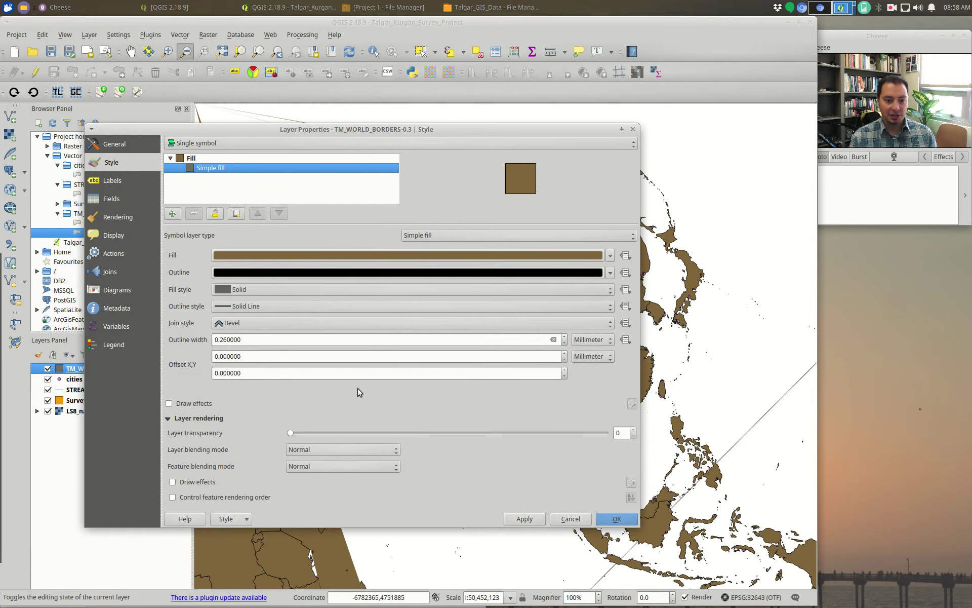
drag(466, 127, 363, 99)
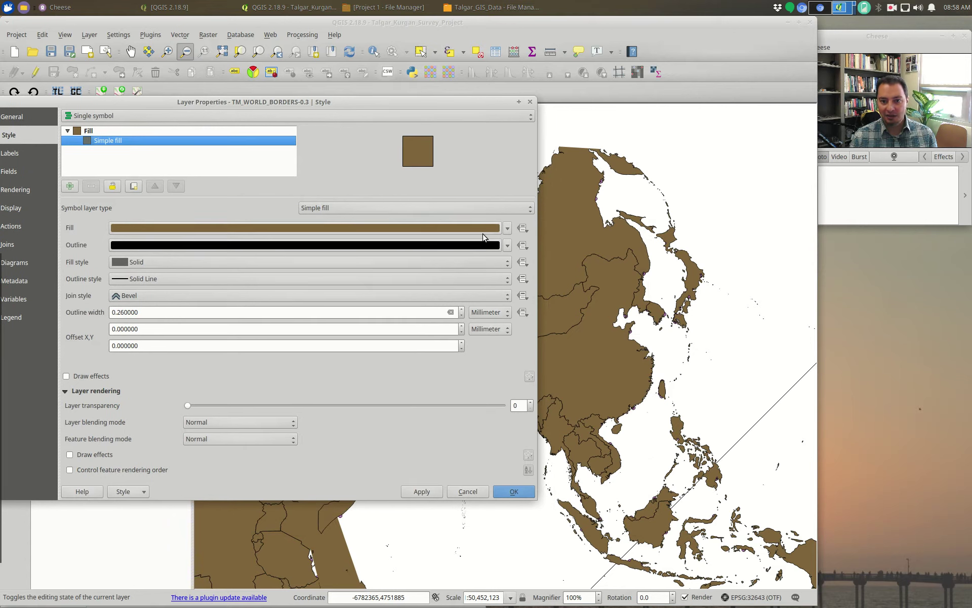
click(337, 229)
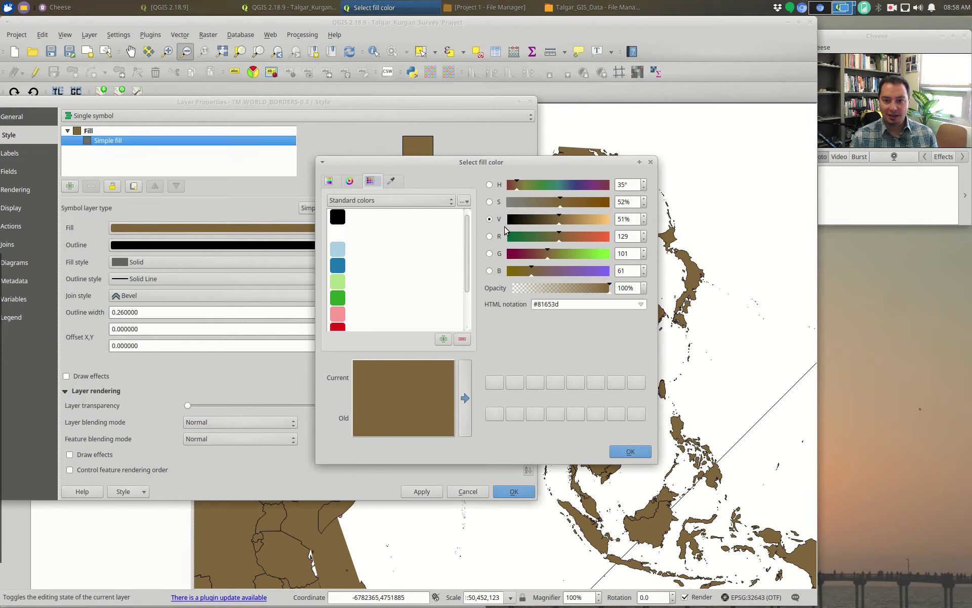
Step: Try the standard light blue #a6cee3 and a bright green from the color wheel as the fill color
scroll(348, 268, down, 1)
scroll(348, 267, up, 1)
click(344, 249)
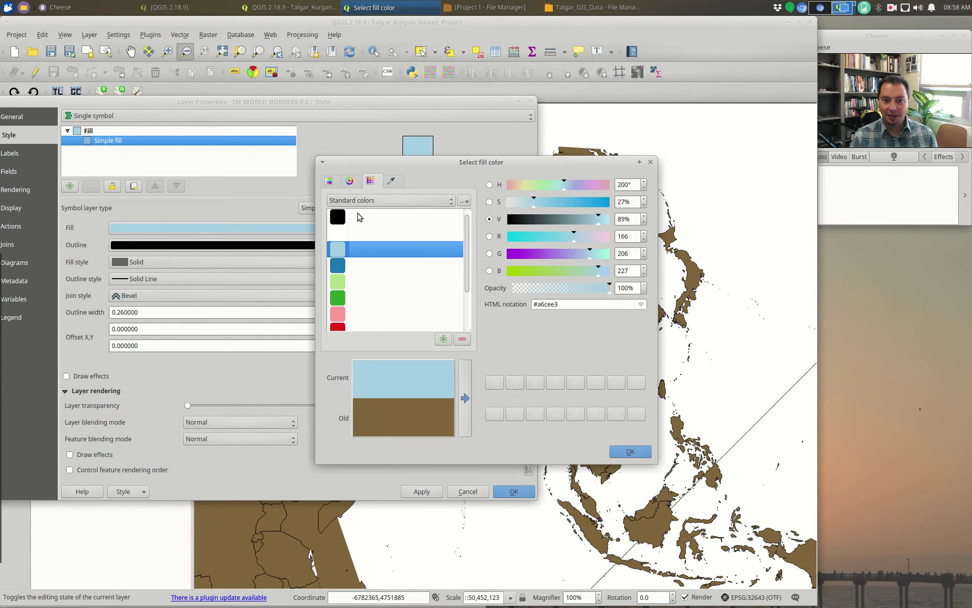
click(349, 181)
drag(339, 305, 363, 236)
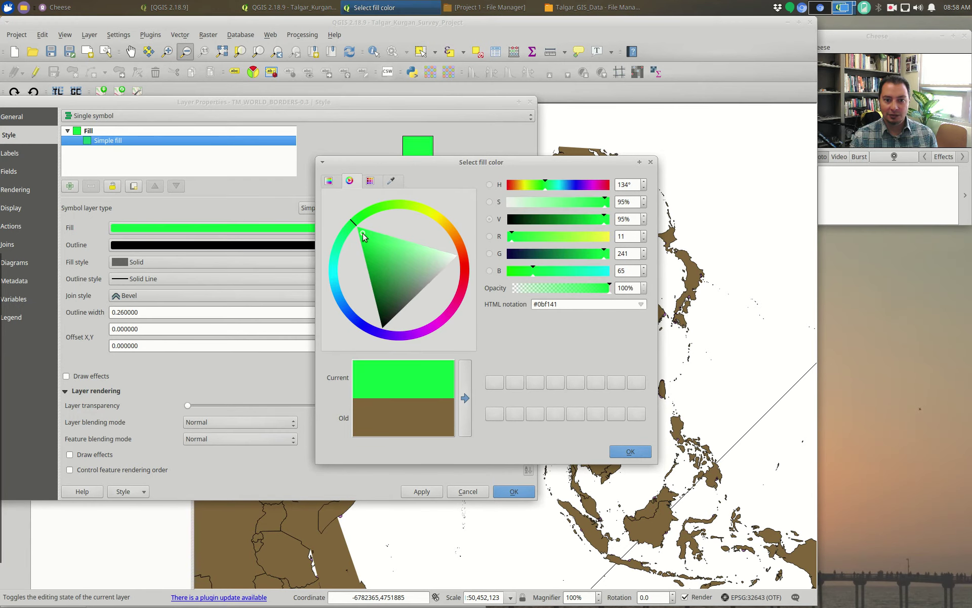
Step: Set the world borders' fill color to purple #9d7bf1 and apply it to the map
click(336, 185)
drag(447, 281, 403, 265)
mouse_move(550, 241)
mouse_down()
mouse_move(570, 246)
mouse_move(541, 259)
mouse_move(558, 256)
mouse_up()
click(351, 181)
triple_click(559, 306)
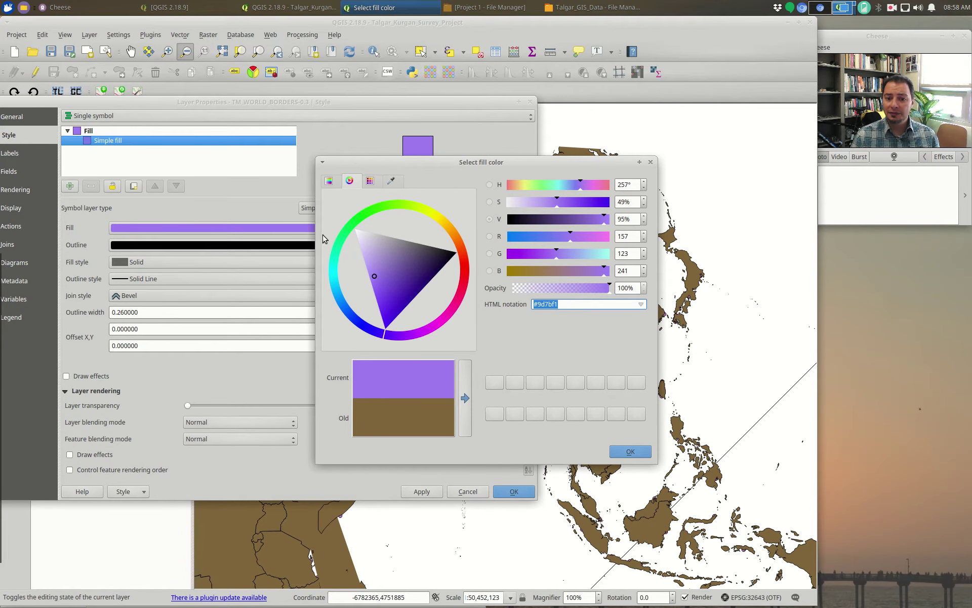
click(627, 450)
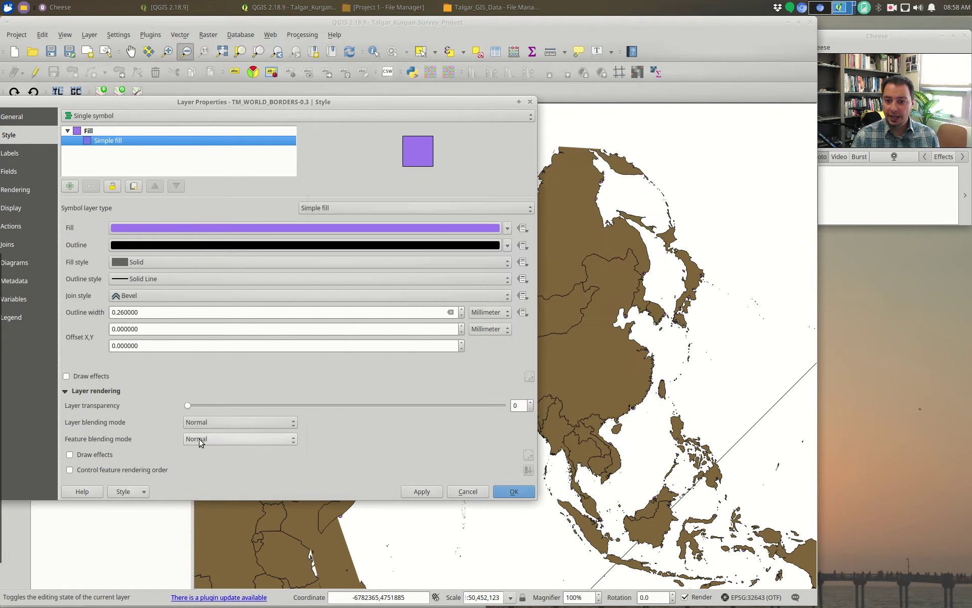
click(422, 491)
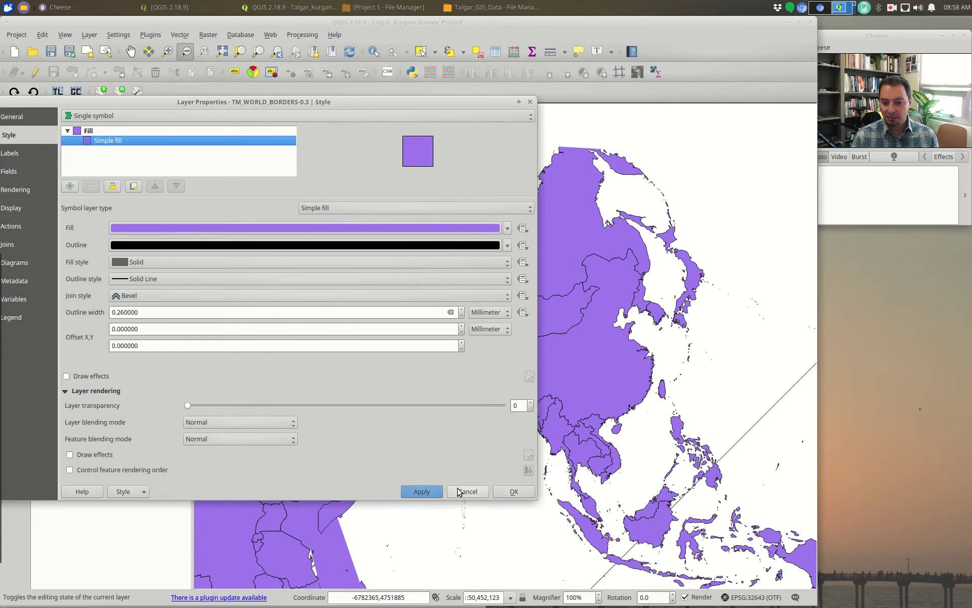
Step: Set the world borders' outline color to the standard green #33a02c and apply it
drag(327, 101, 318, 92)
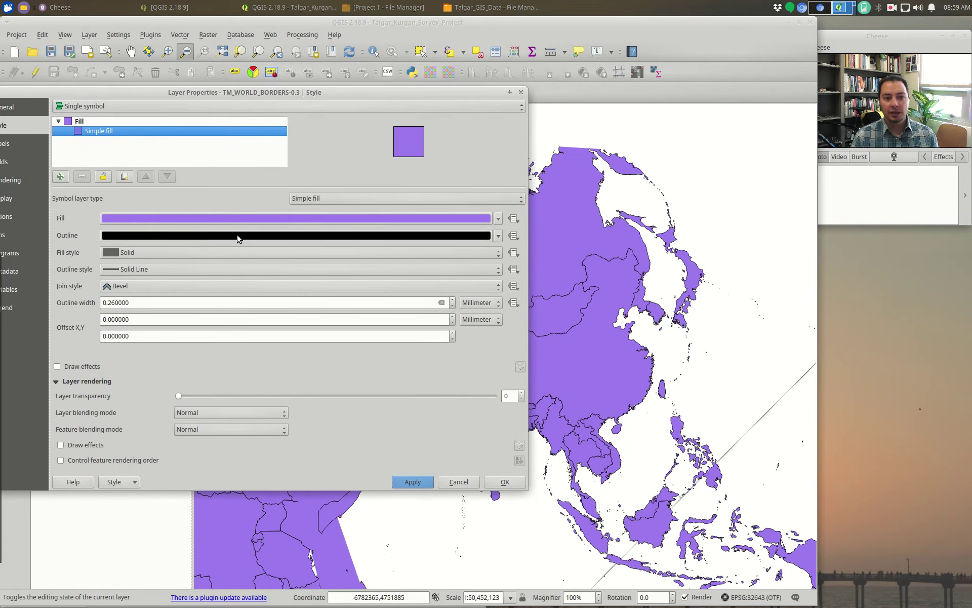
click(270, 237)
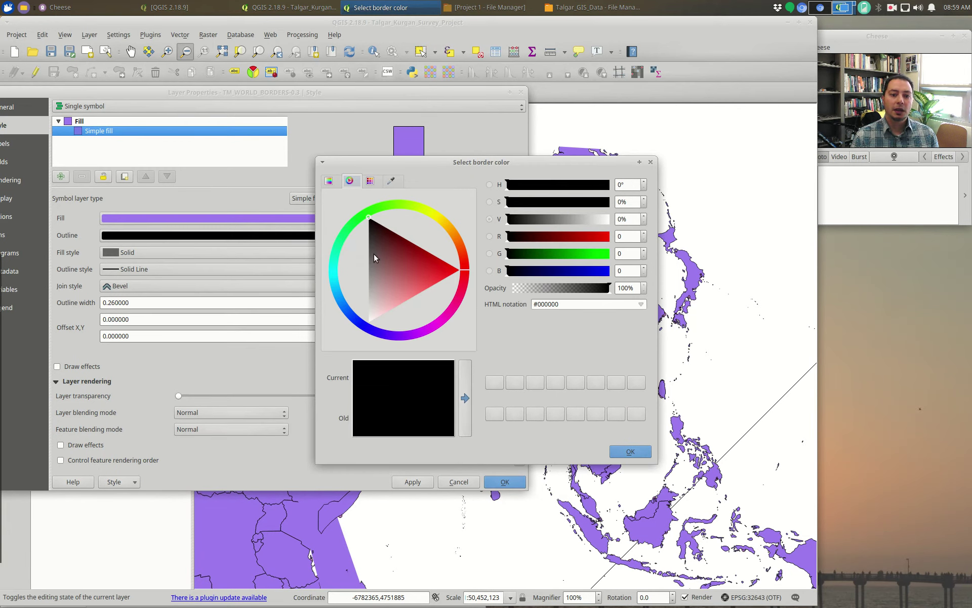
click(370, 183)
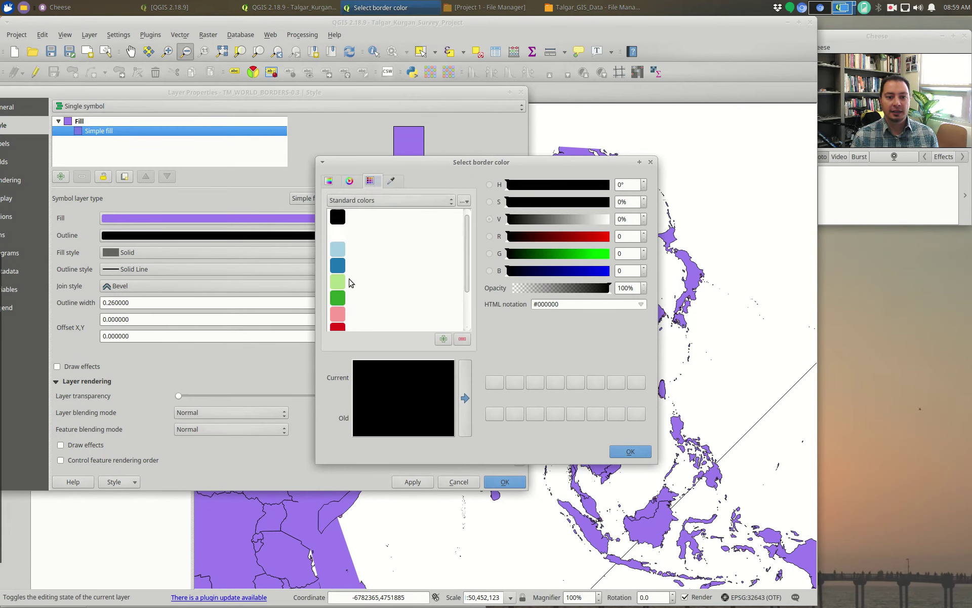
click(344, 297)
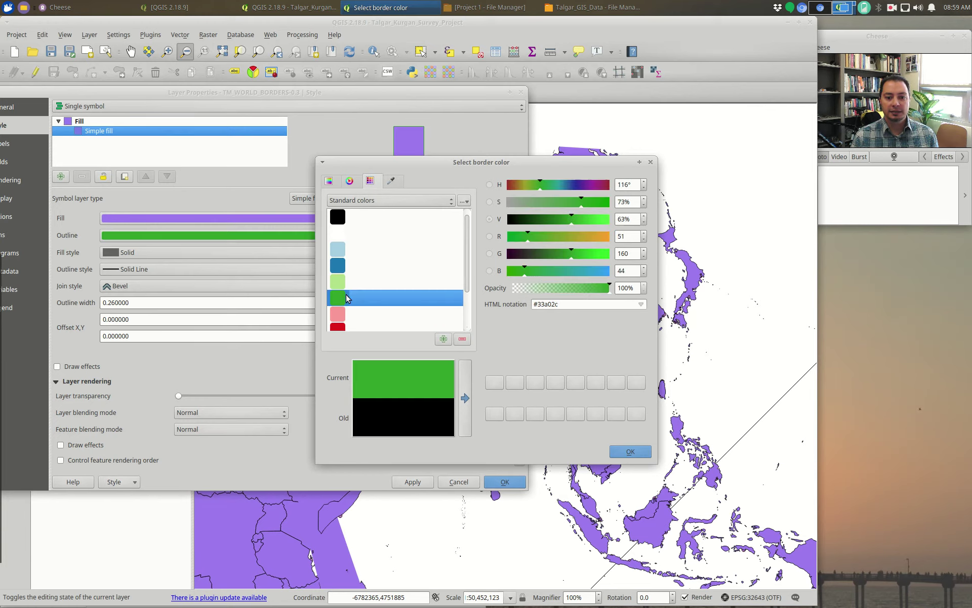
click(637, 452)
click(422, 482)
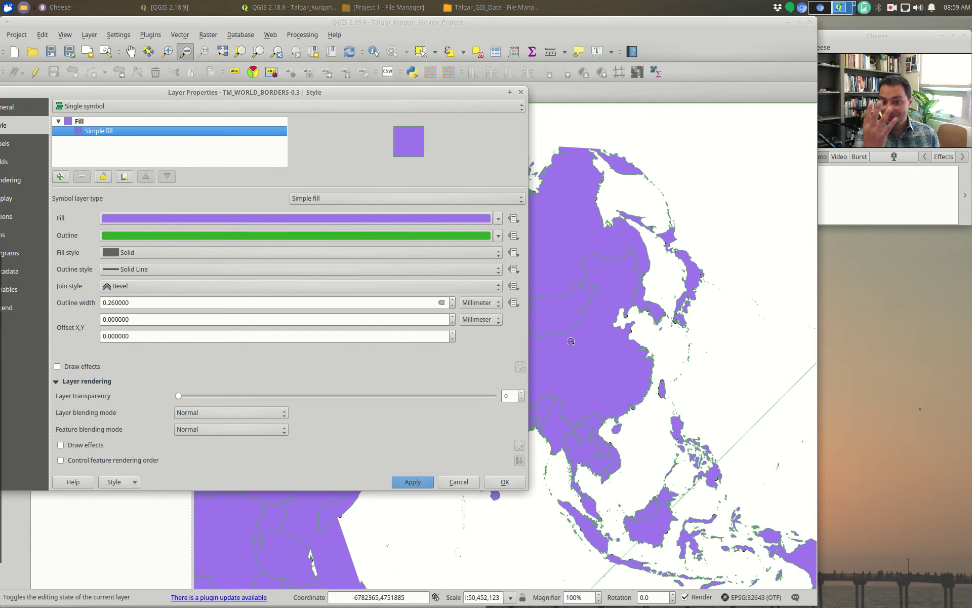
Step: Change the world borders' outline to the standard dark blue #1f78b4 and apply it
click(427, 233)
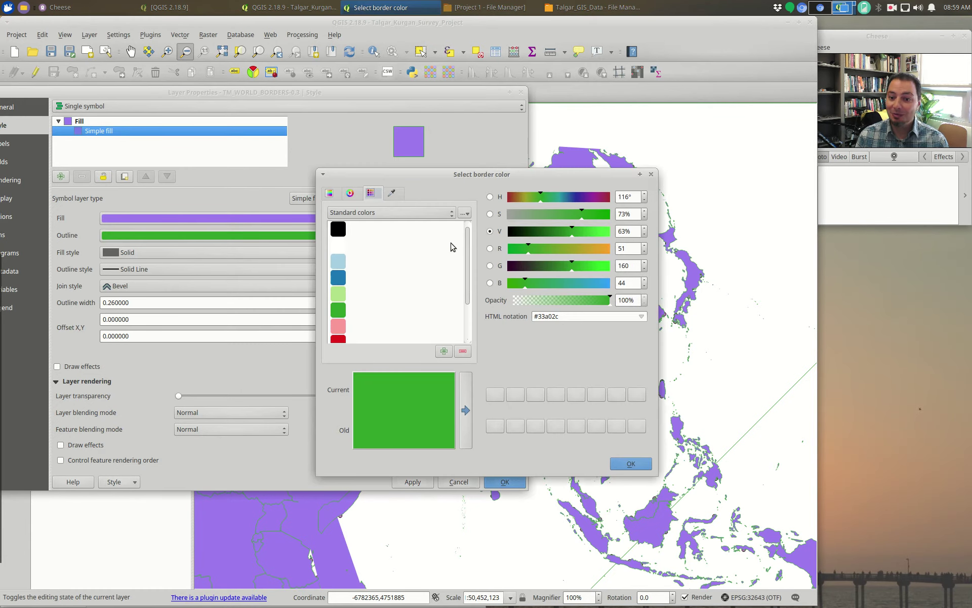
scroll(358, 281, down, 3)
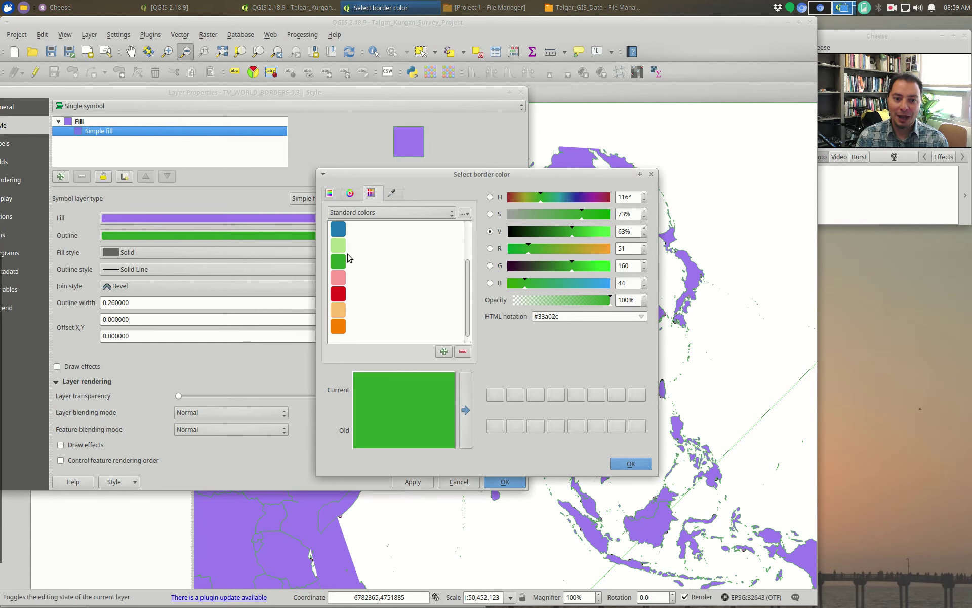
scroll(348, 256, up, 3)
click(341, 279)
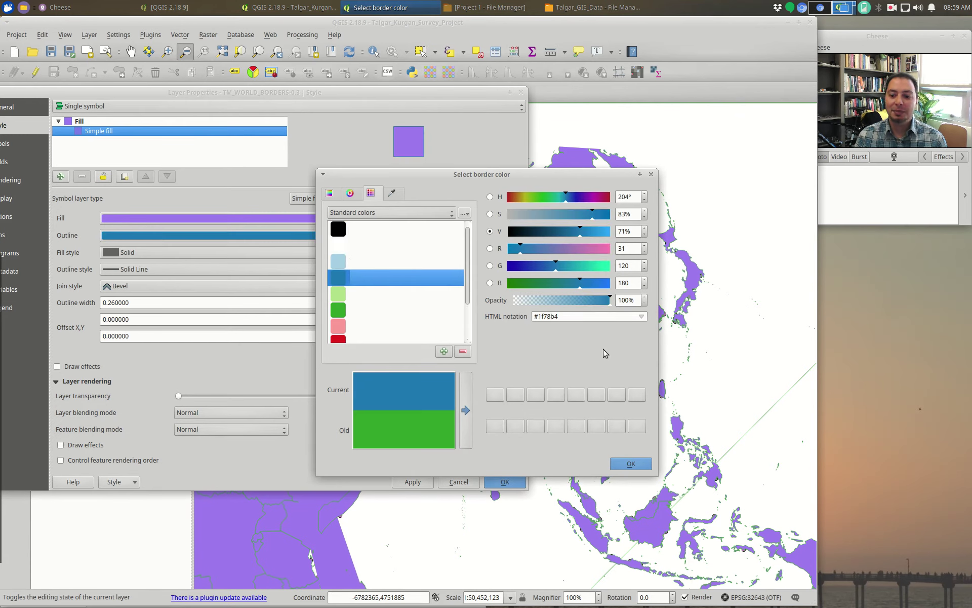
click(630, 463)
click(393, 485)
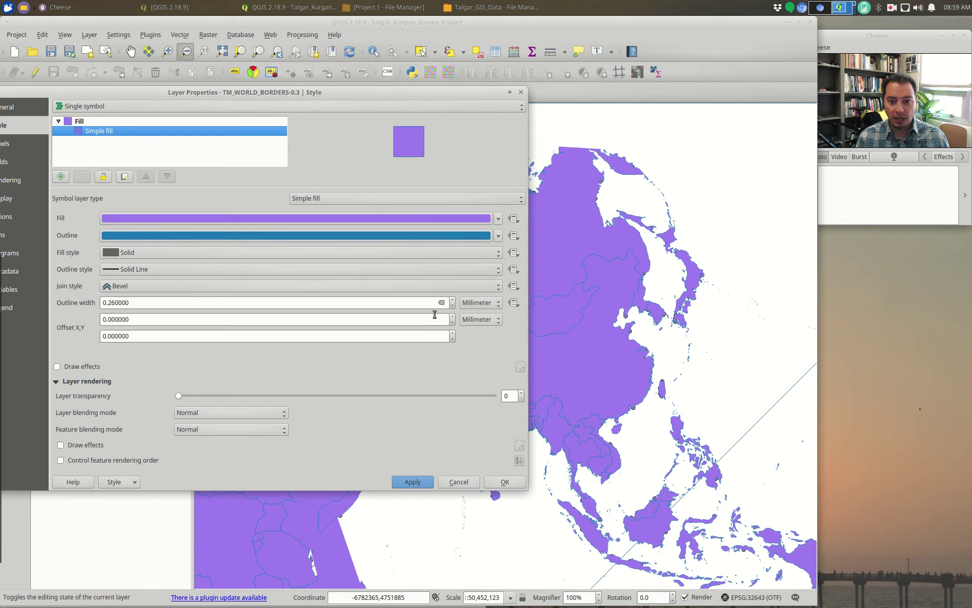
Step: Set the outline width to 0.86, keep its unit as Millimeter, and apply the change
scroll(452, 302, up, 3)
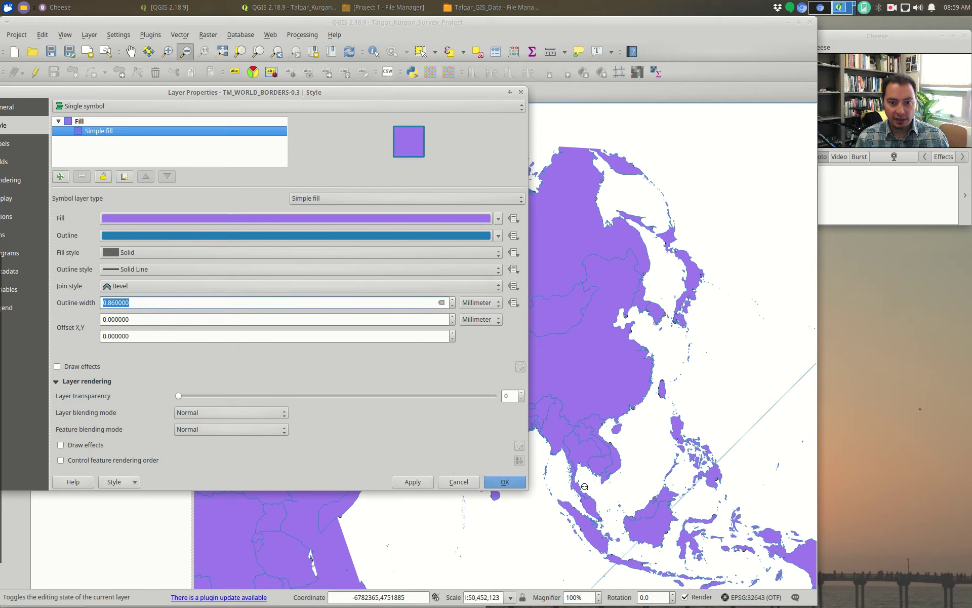
click(487, 304)
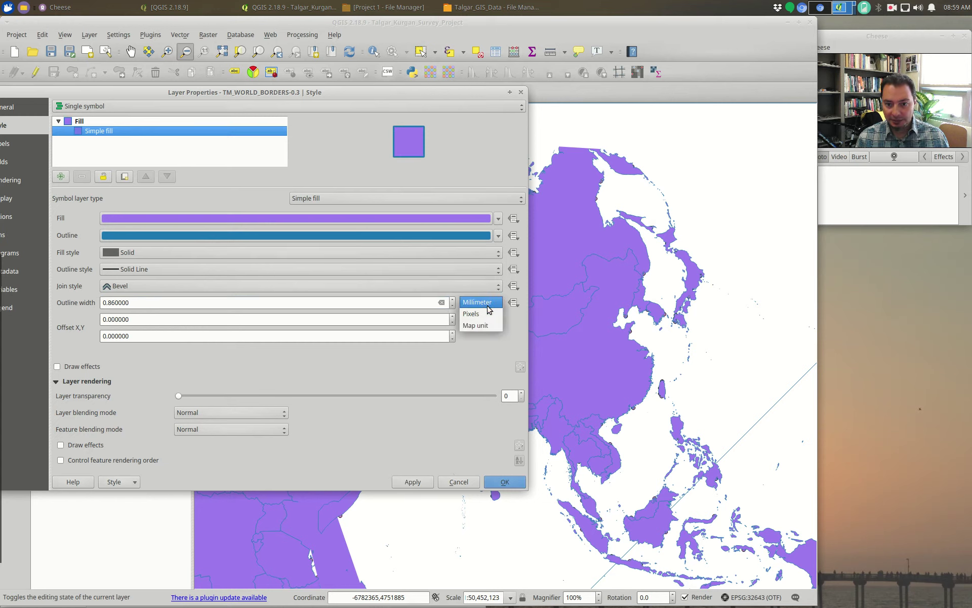
click(488, 304)
click(432, 482)
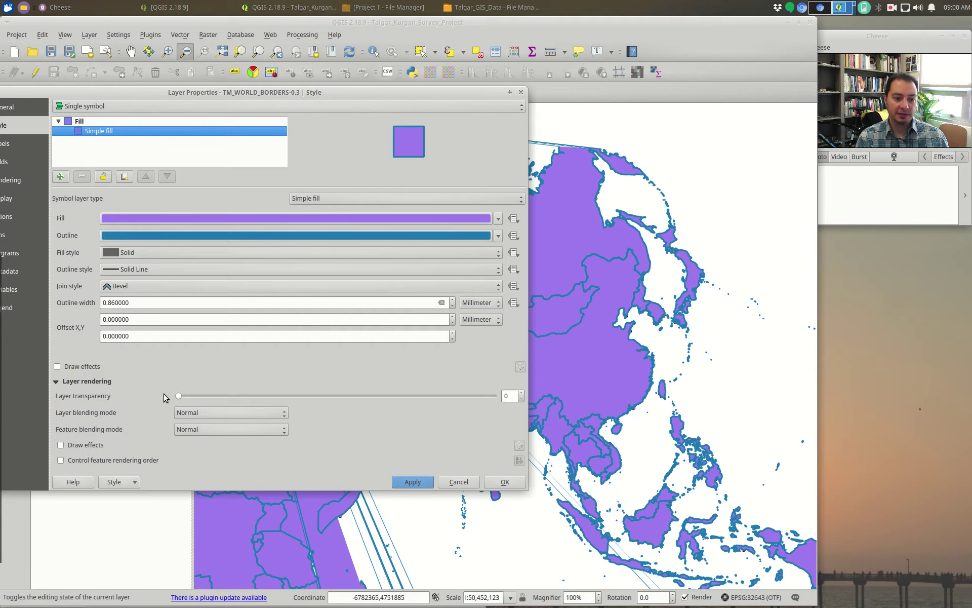
Step: Try a layer transparency of 40 on the map, resetting it to 0 after viewing the effect
drag(179, 397, 308, 403)
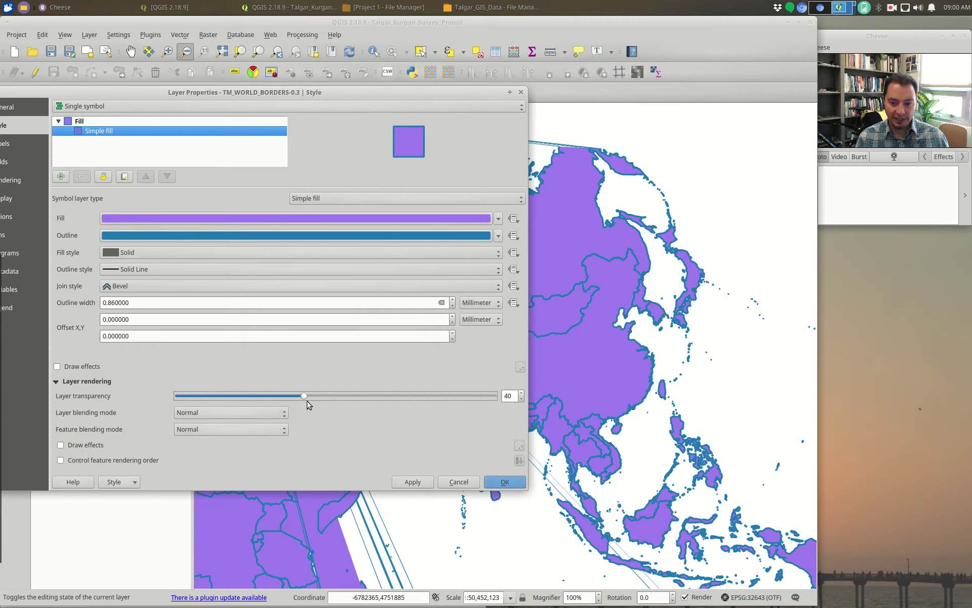
click(426, 482)
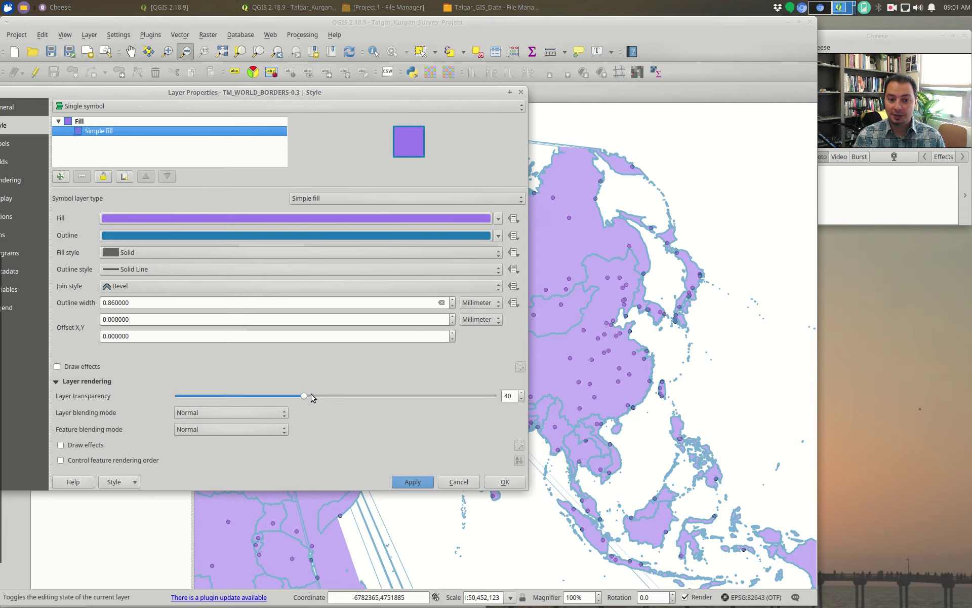
drag(303, 396, 152, 397)
click(412, 480)
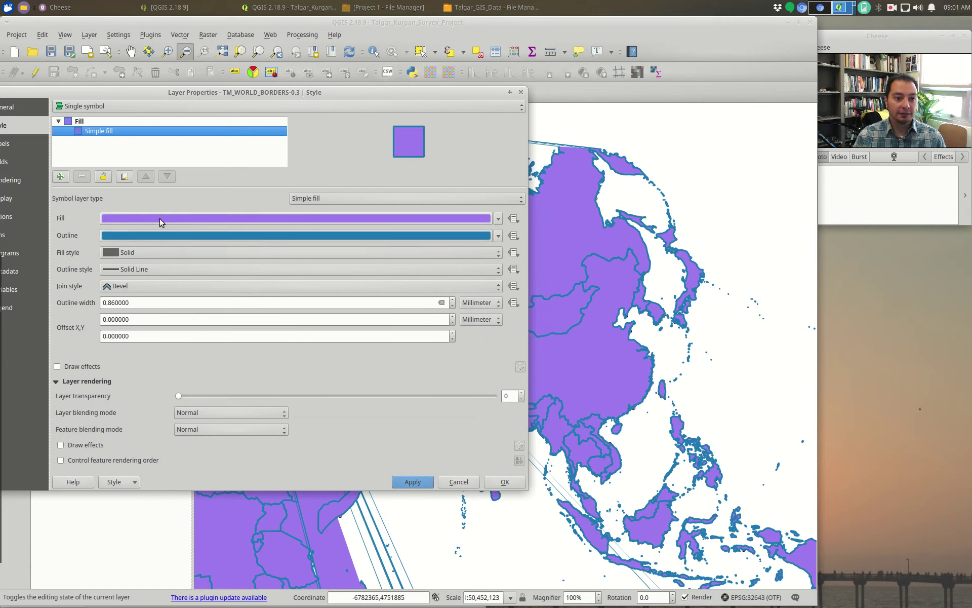
Step: Lower the opacity of the purple fill color to 60%, apply it and close the layer properties
click(394, 219)
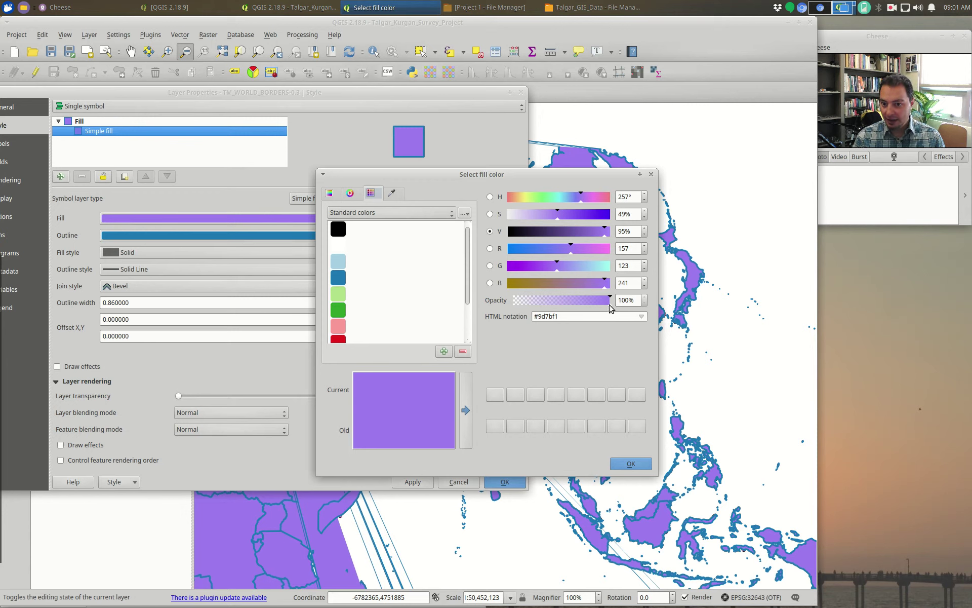
drag(610, 304, 588, 306)
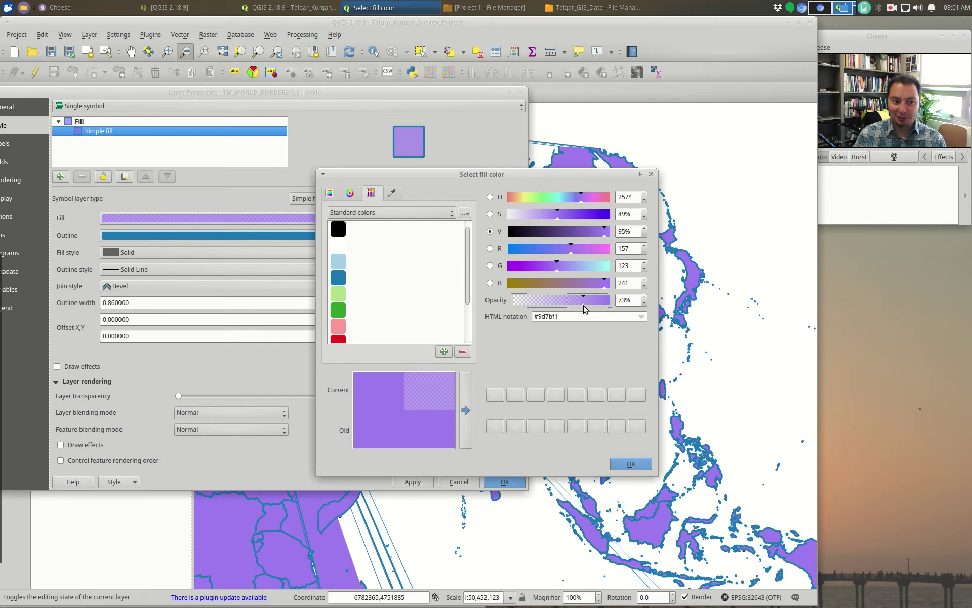
drag(582, 306, 579, 306)
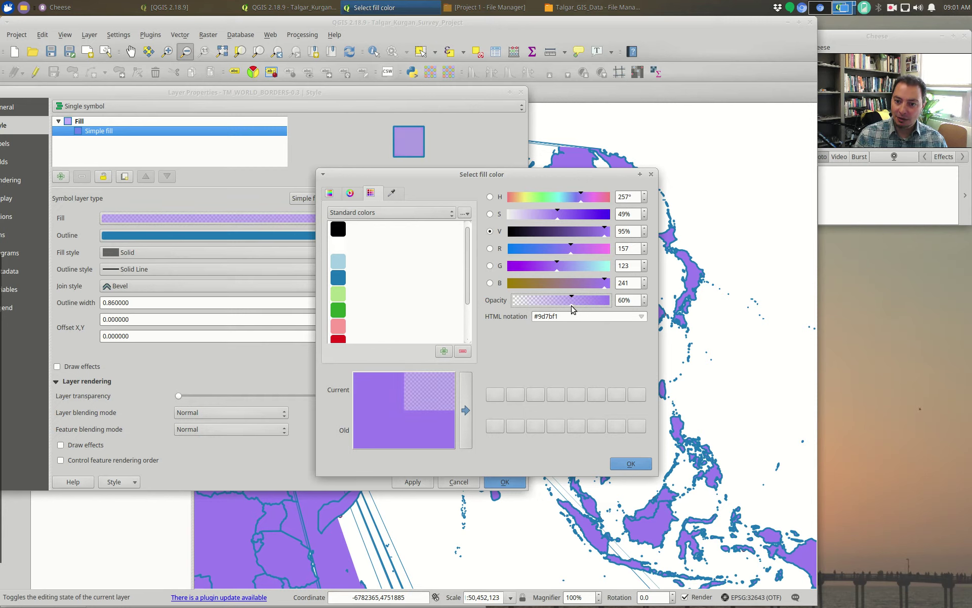
click(630, 464)
click(412, 481)
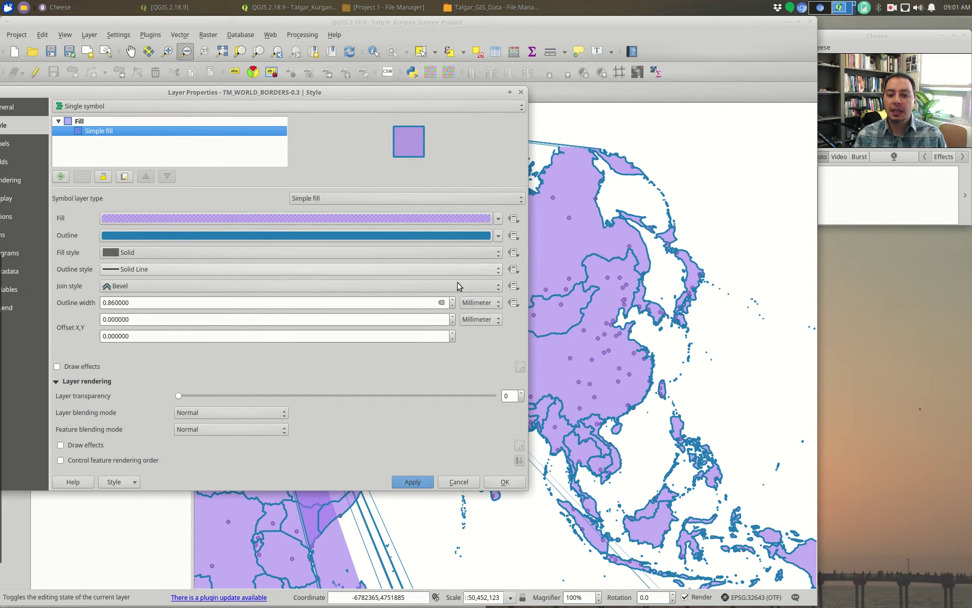
click(505, 481)
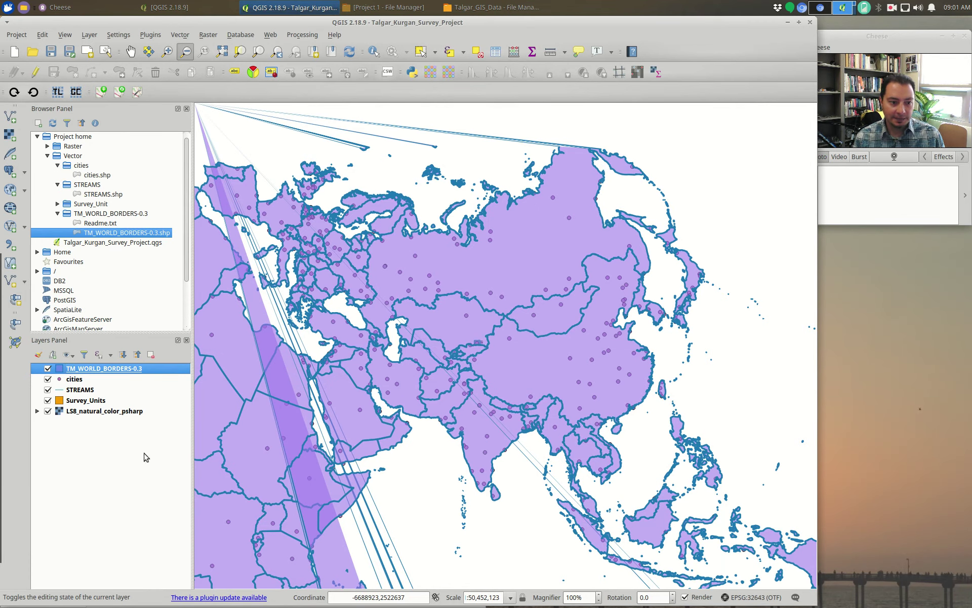
Step: Move the Survey_Units layer to the top of the layer order, above TM_WORLD_BORDERS-0.3
click(88, 402)
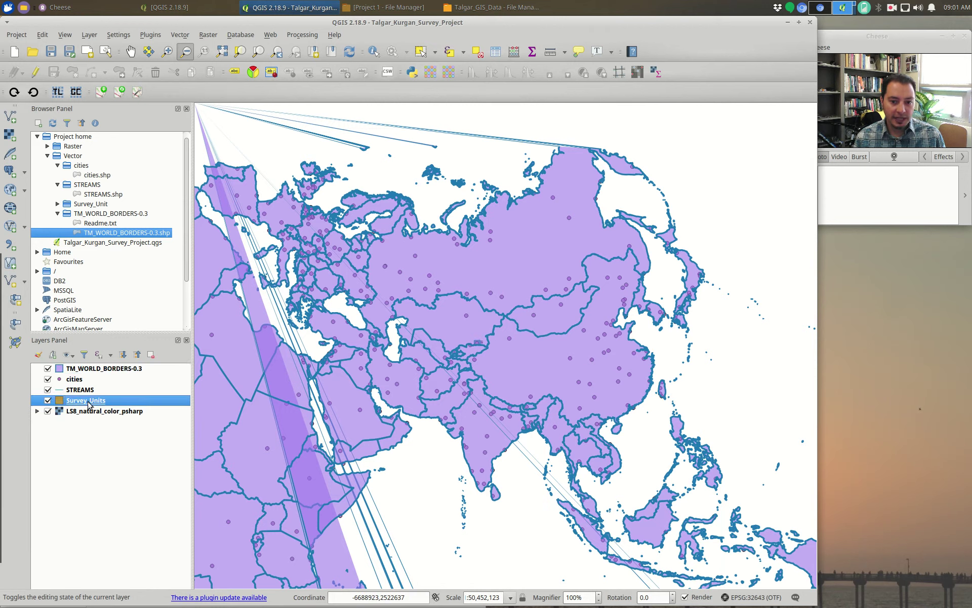
drag(89, 404, 92, 370)
click(87, 413)
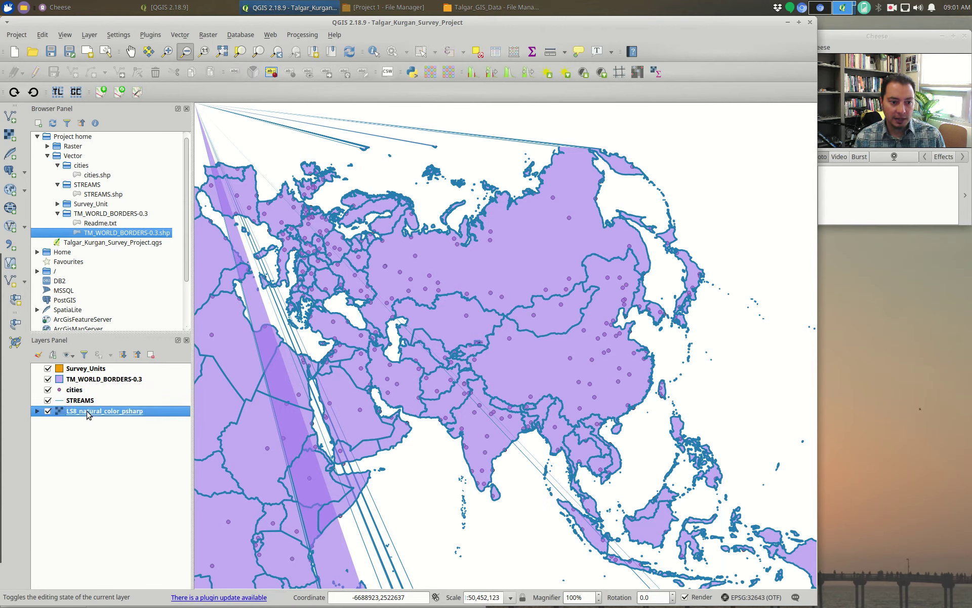
mouse_move(87, 413)
mouse_down()
mouse_move(89, 391)
mouse_move(99, 404)
mouse_up()
click(89, 413)
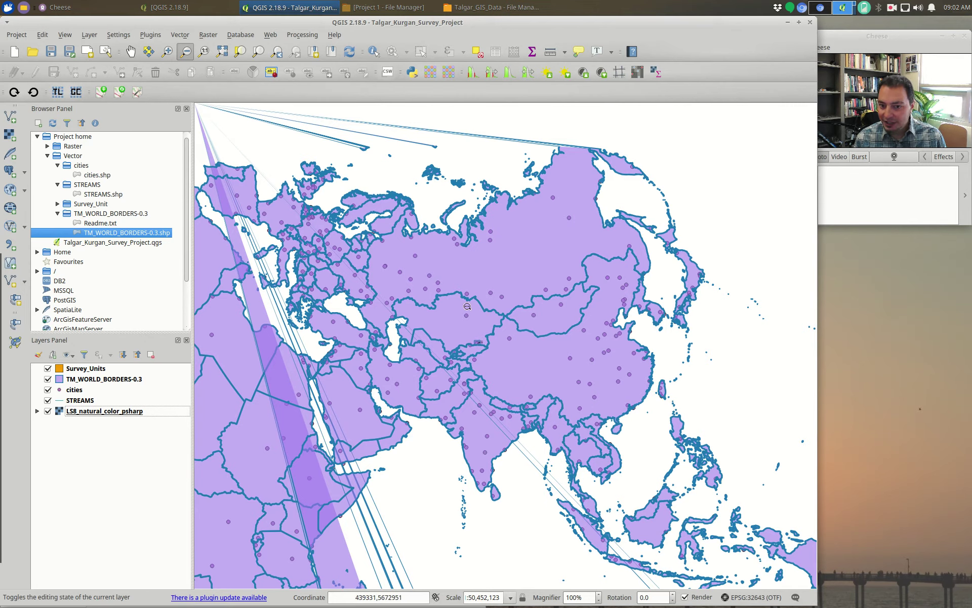
Step: Zoom in on the survey area, return to the previous extent, and zoom to the LS8_natural_color_psharp layer
click(167, 51)
drag(469, 345, 489, 349)
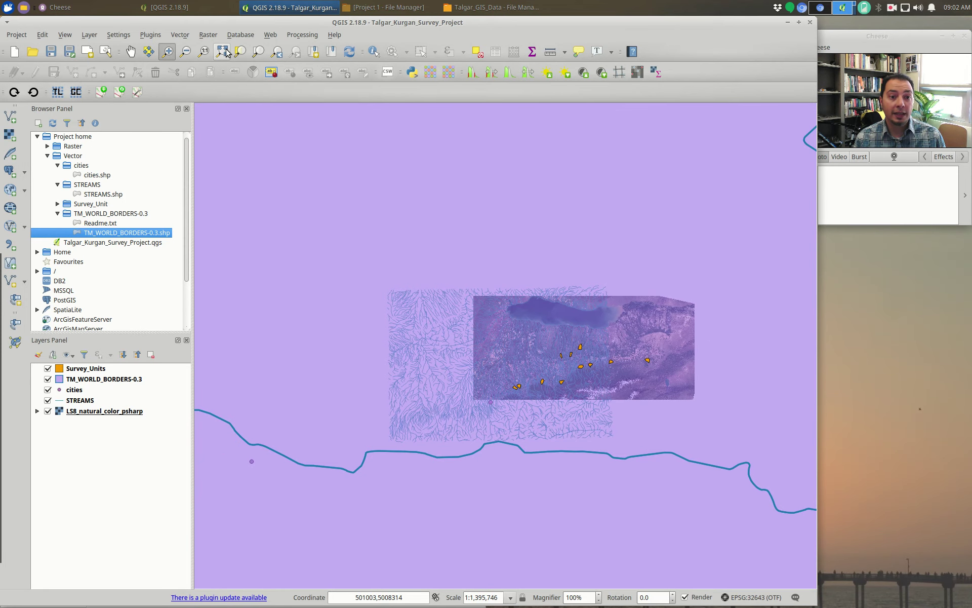
click(278, 52)
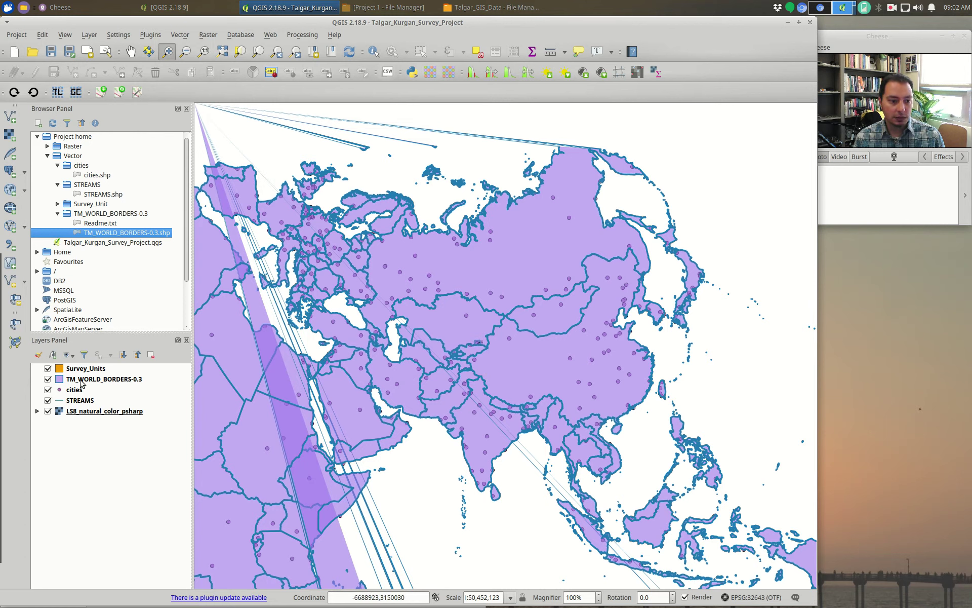
click(92, 412)
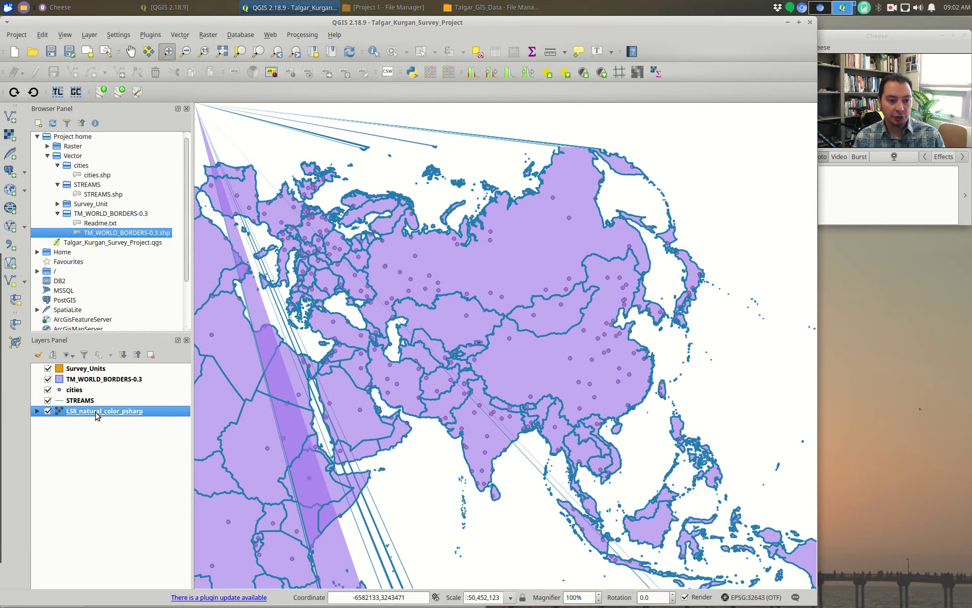
right_click(98, 416)
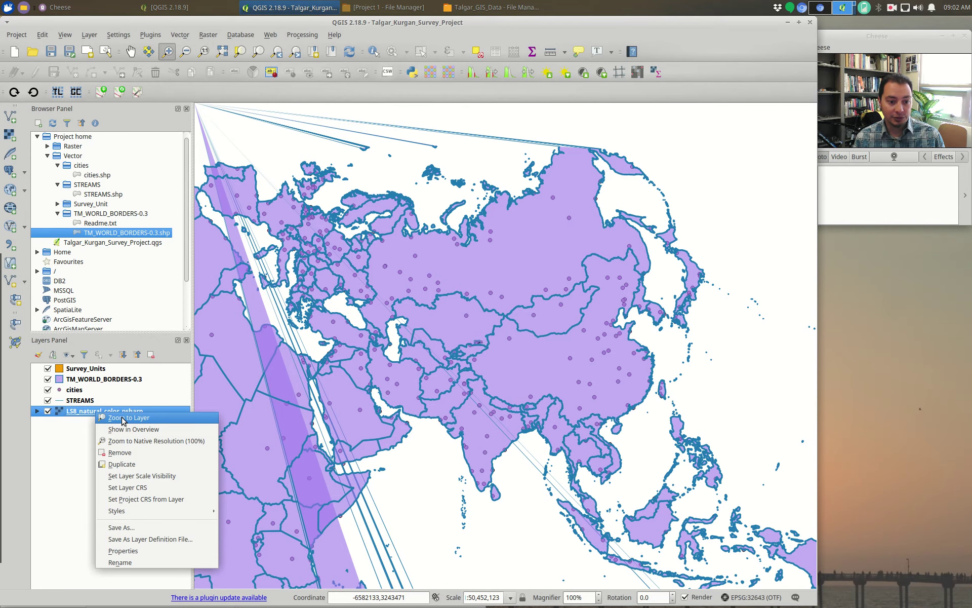
click(123, 419)
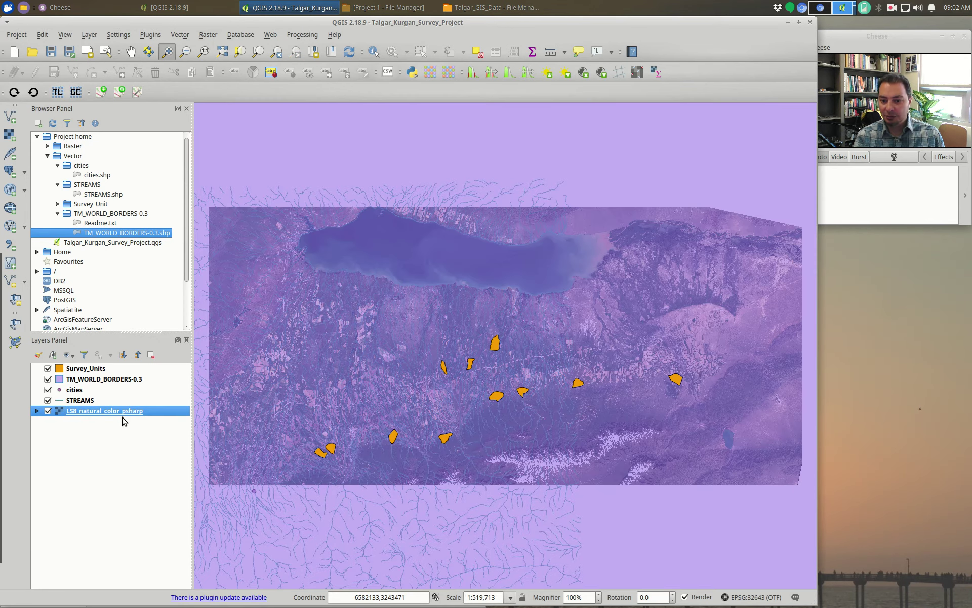
Step: Hide the STREAMS layer and move LS8_natural_color_psharp between Survey_Units and TM_WORLD_BORDERS-0.3, checking the map at several scales
click(49, 400)
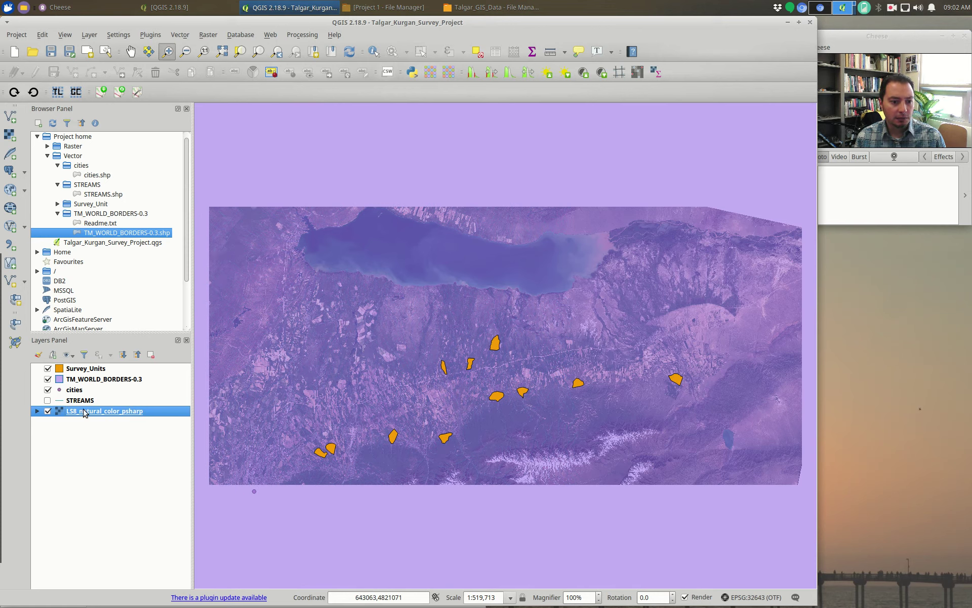
drag(85, 413, 87, 378)
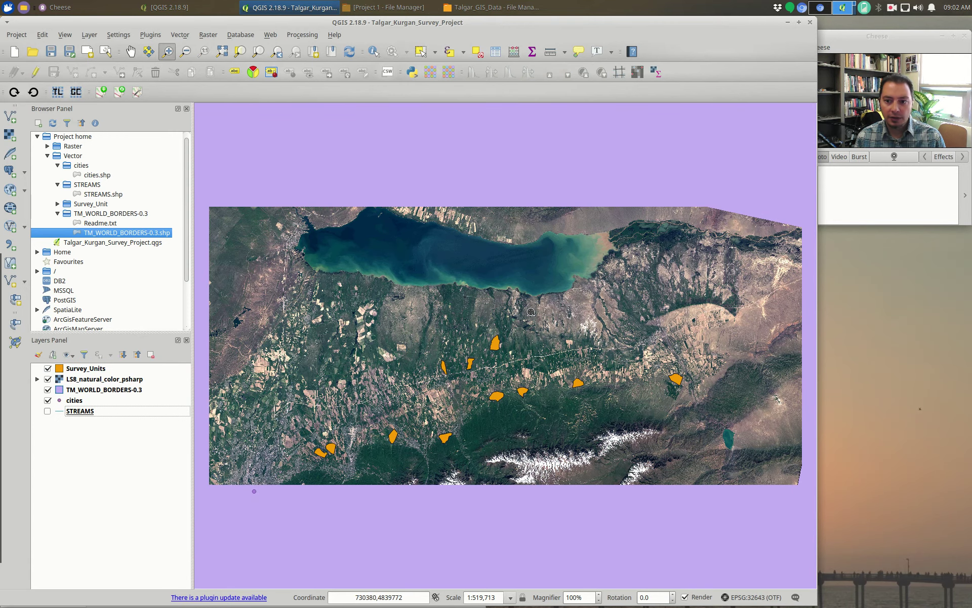
scroll(531, 312, down, 1)
scroll(551, 306, down, 1)
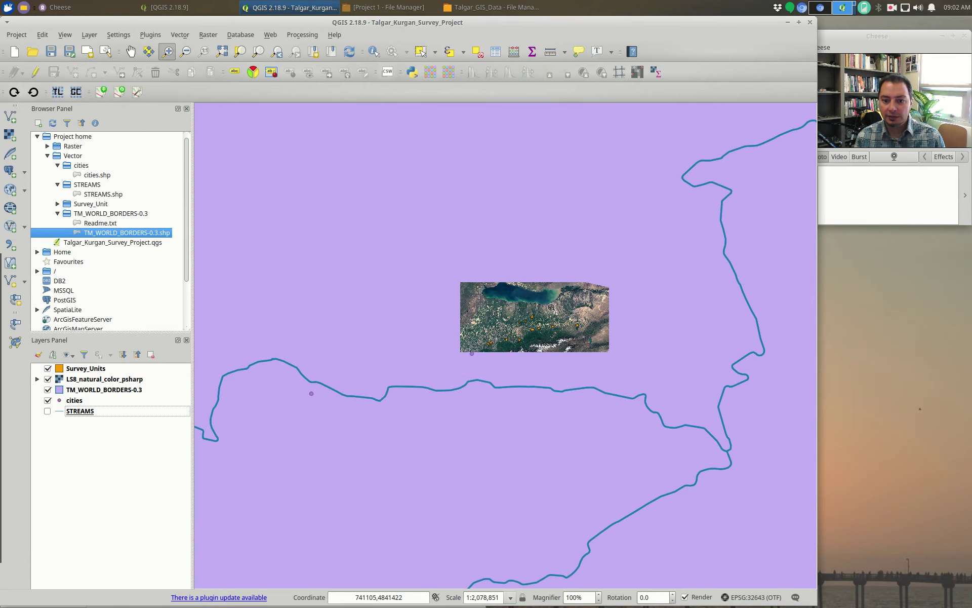
scroll(594, 320, down, 1)
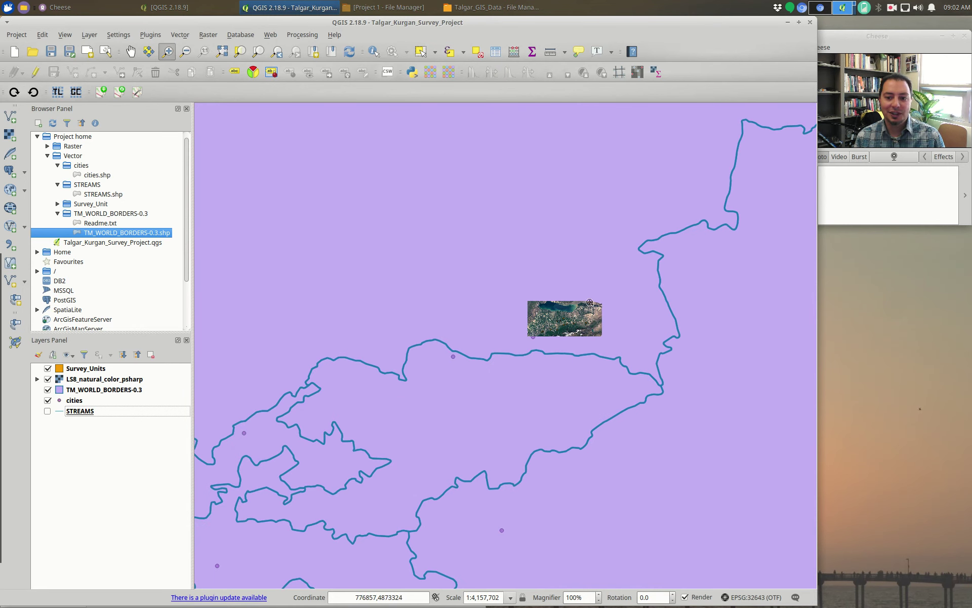
scroll(568, 300, up, 1)
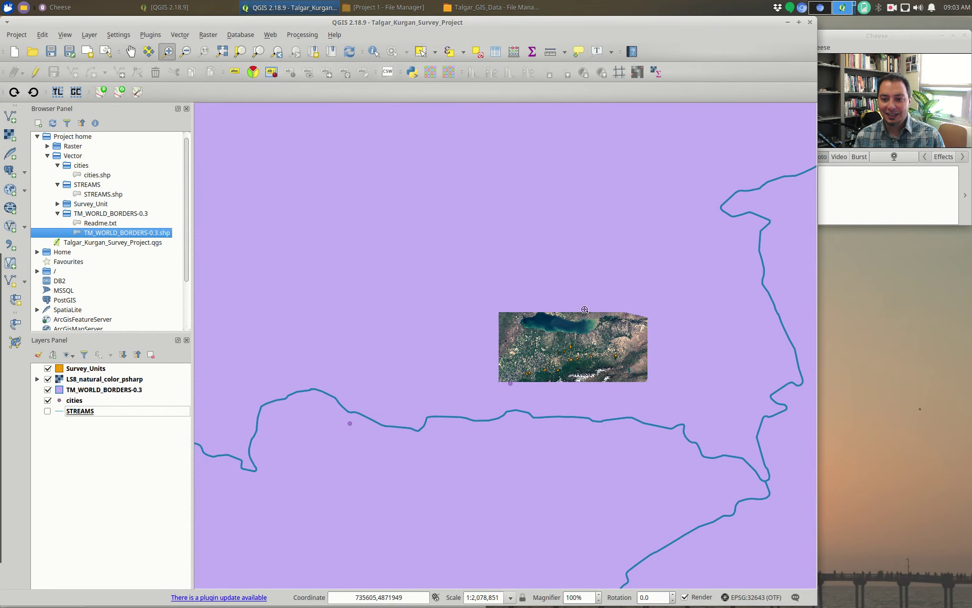
click(118, 391)
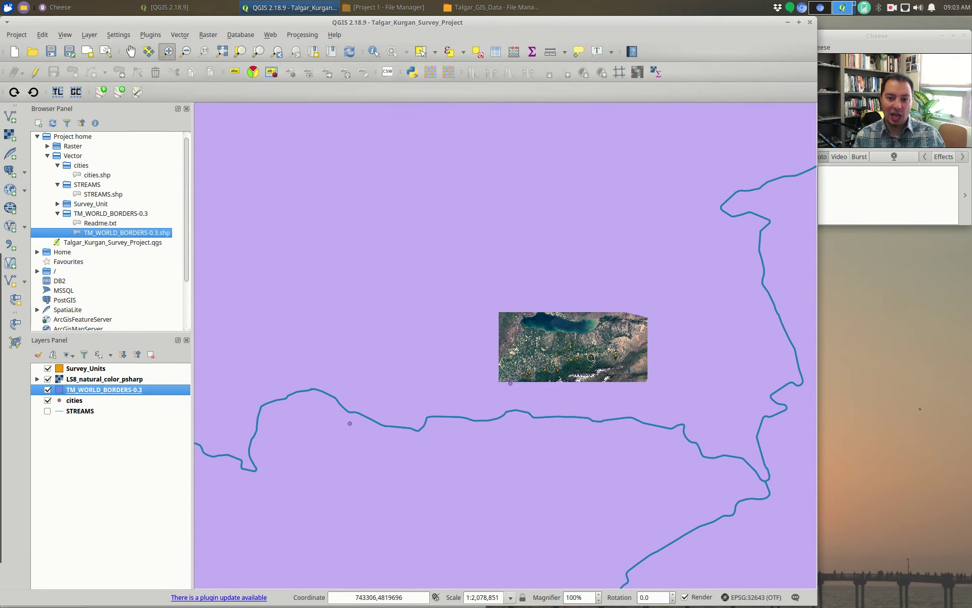
scroll(596, 354, up, 2)
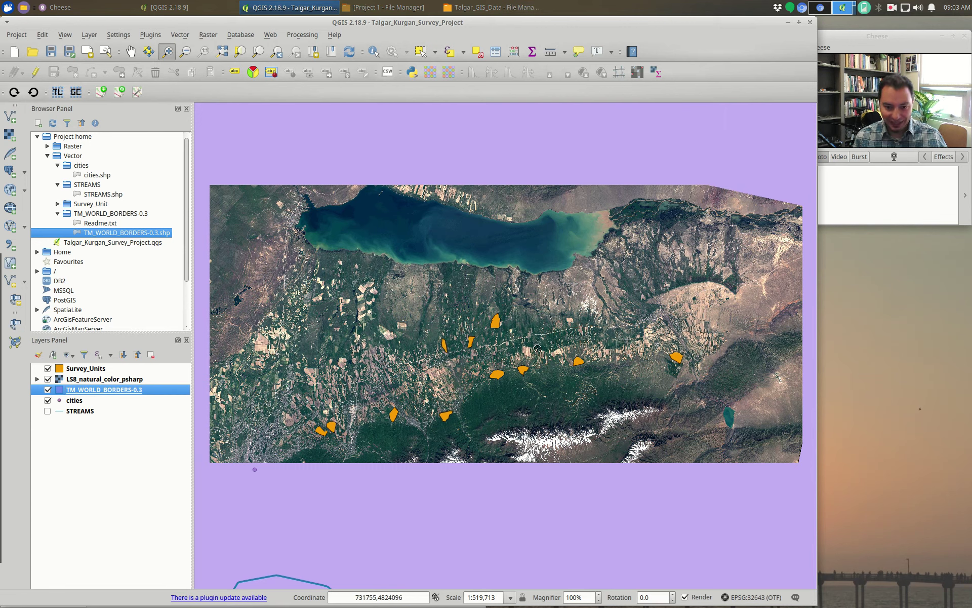
Step: Lower the opacity of the Survey_Units orange fill to 40% and close the layer properties
click(78, 370)
right_click(94, 373)
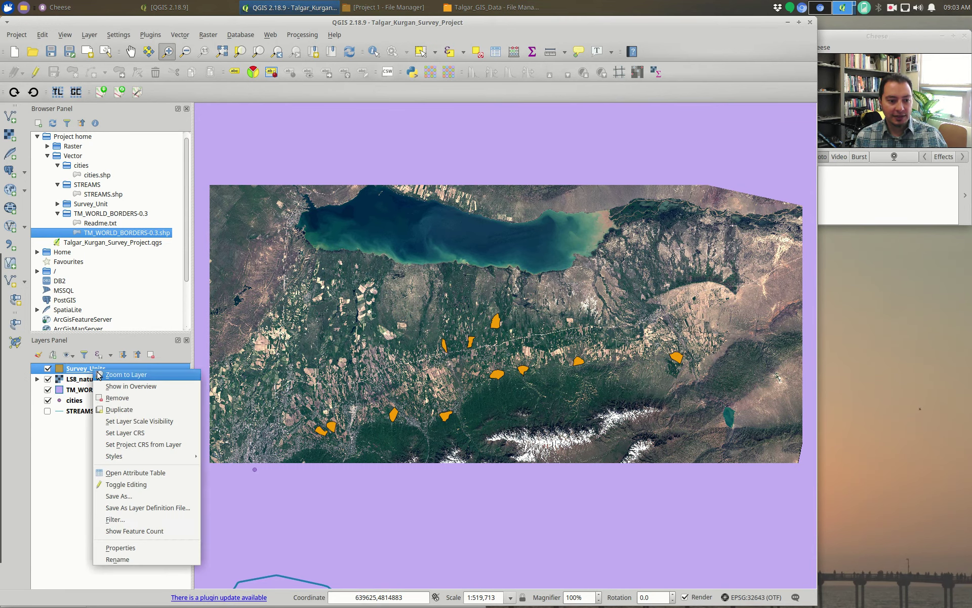
click(141, 549)
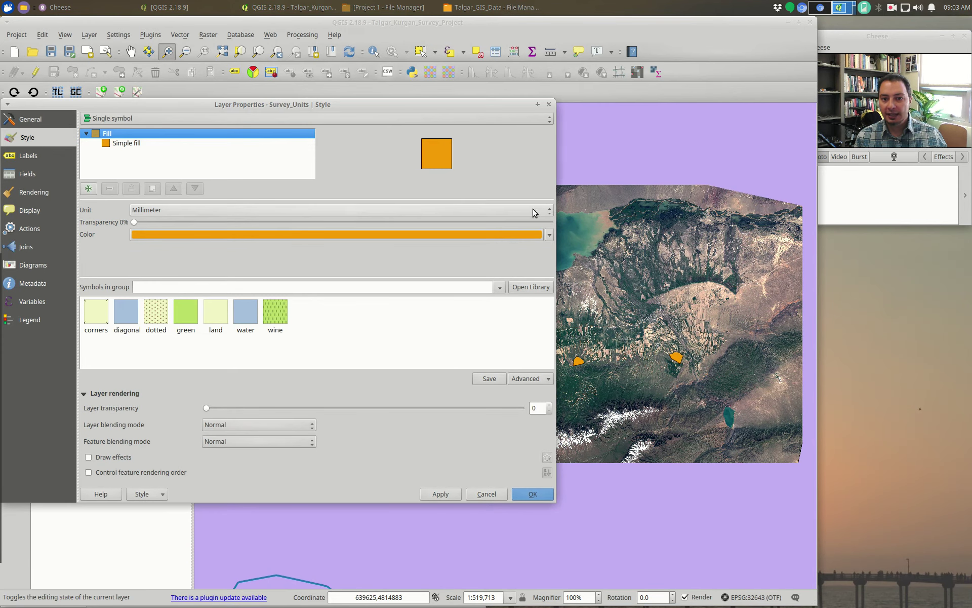
click(122, 144)
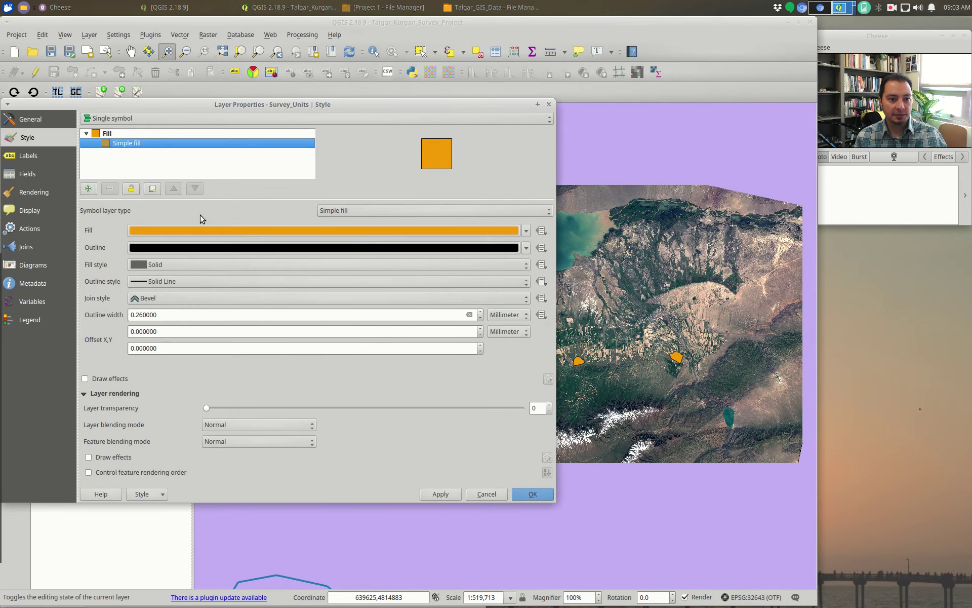
click(243, 232)
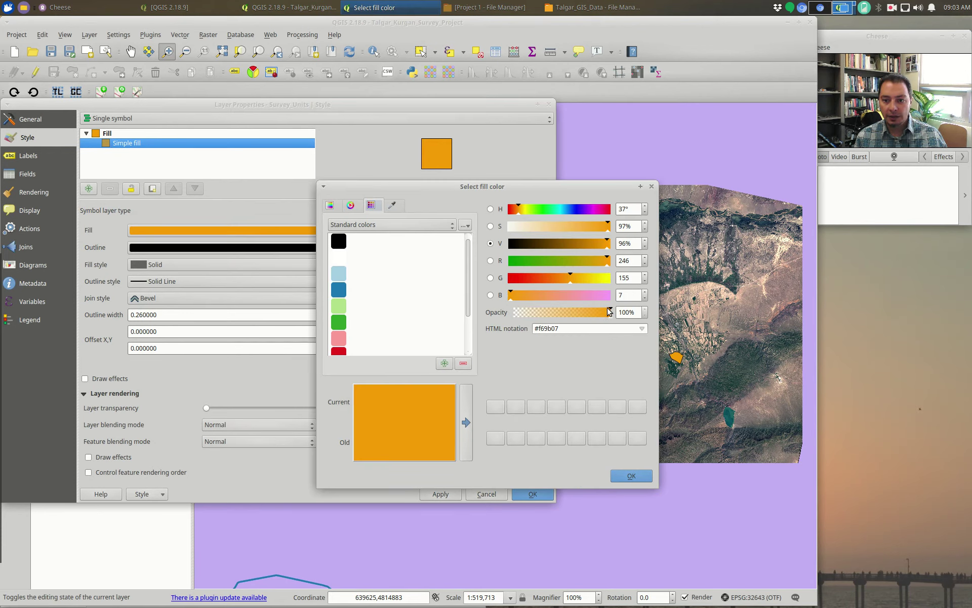
drag(610, 311, 556, 314)
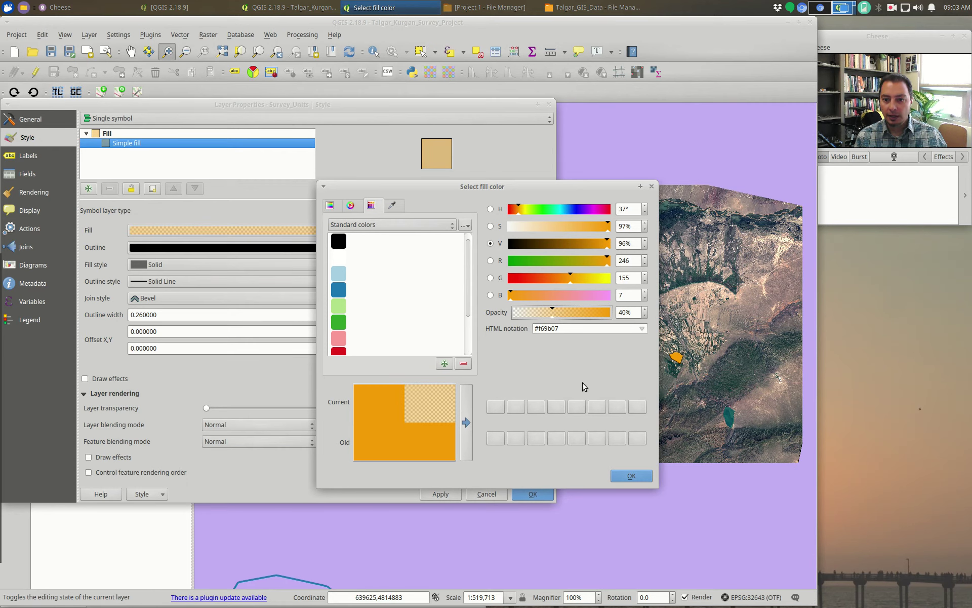
click(630, 475)
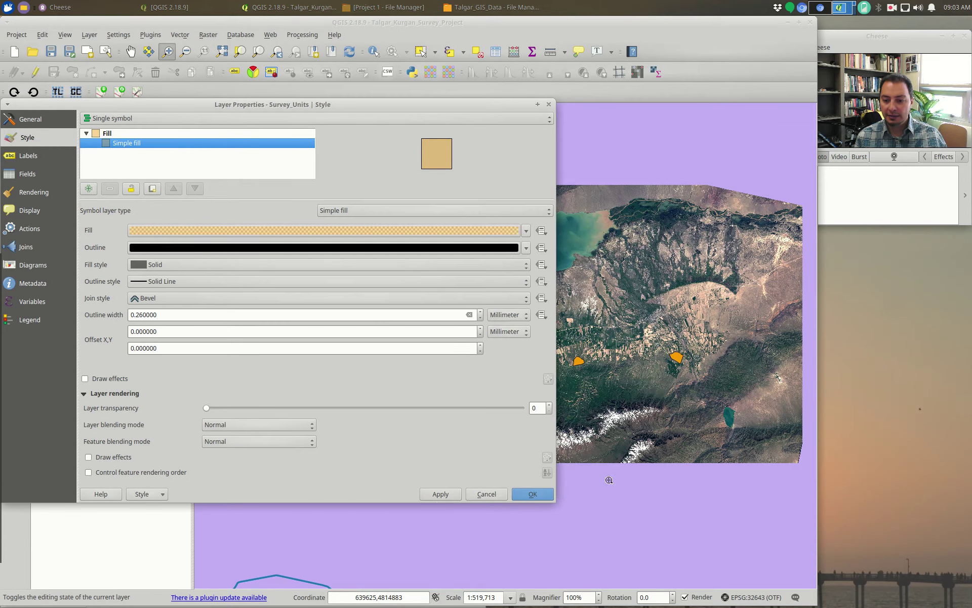
click(546, 495)
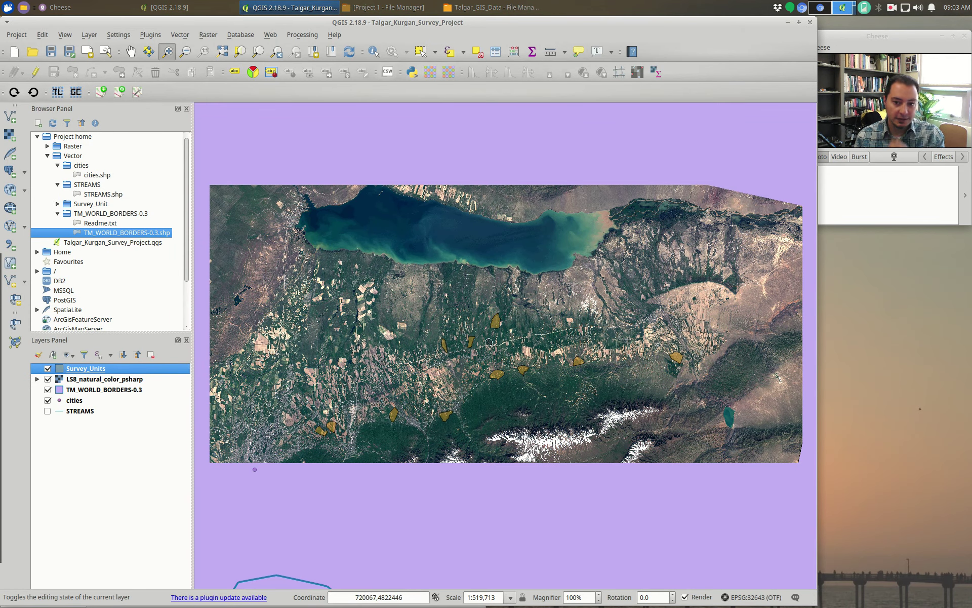
Step: Set the Survey_Units simple fill opacity to 20% and accept the layer properties
scroll(498, 323, up, 2)
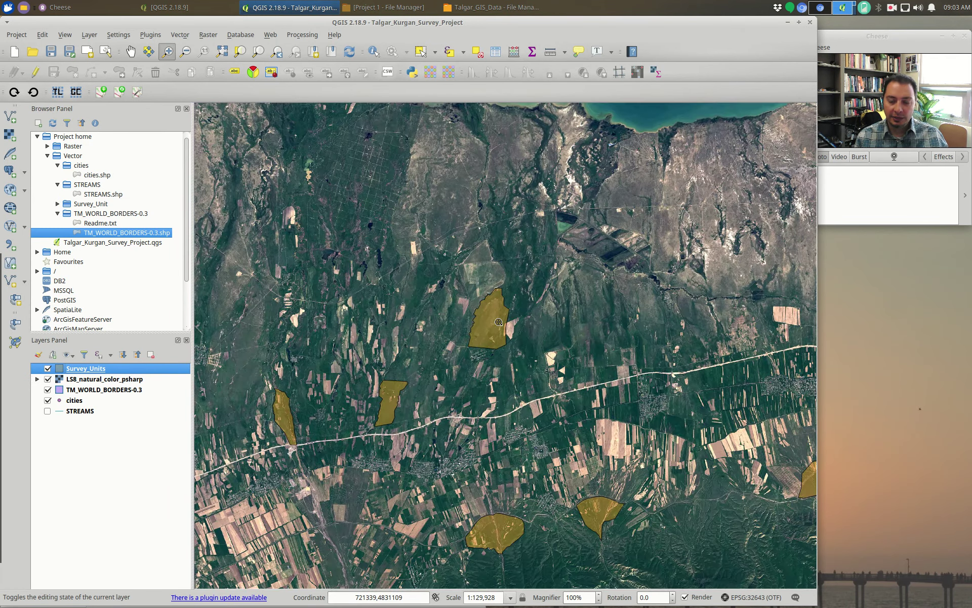
scroll(499, 322, up, 1)
scroll(498, 322, up, 1)
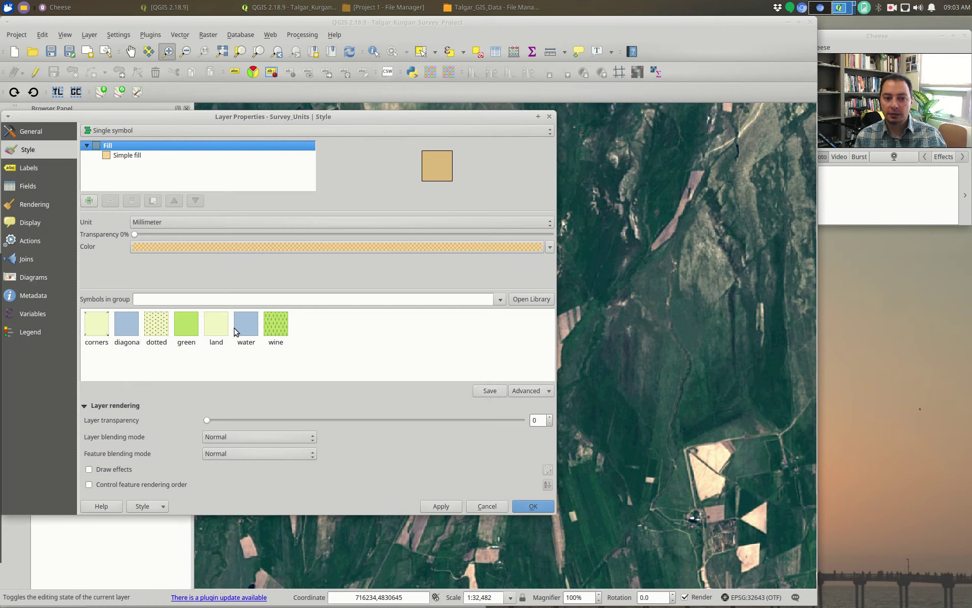
click(171, 156)
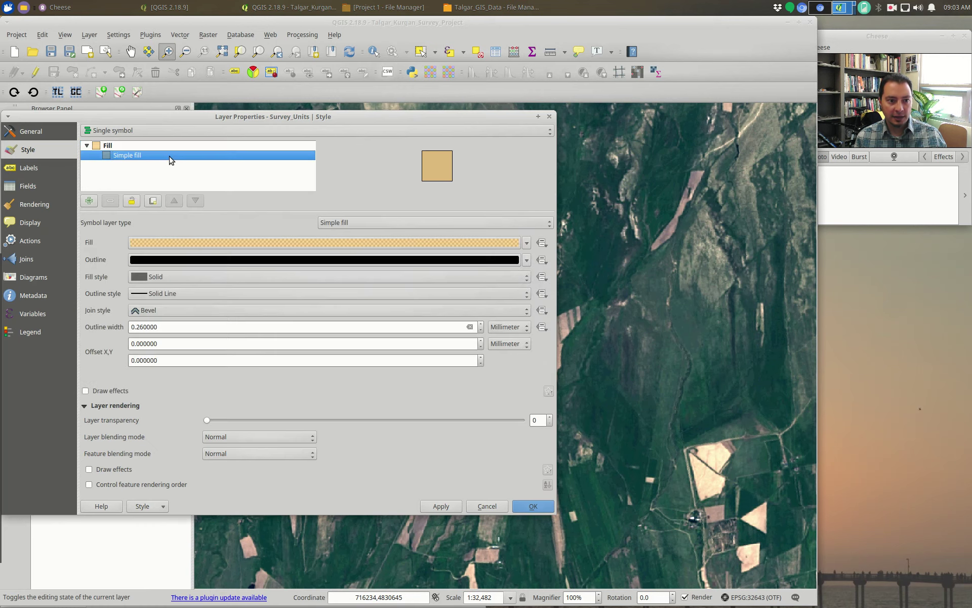
click(278, 246)
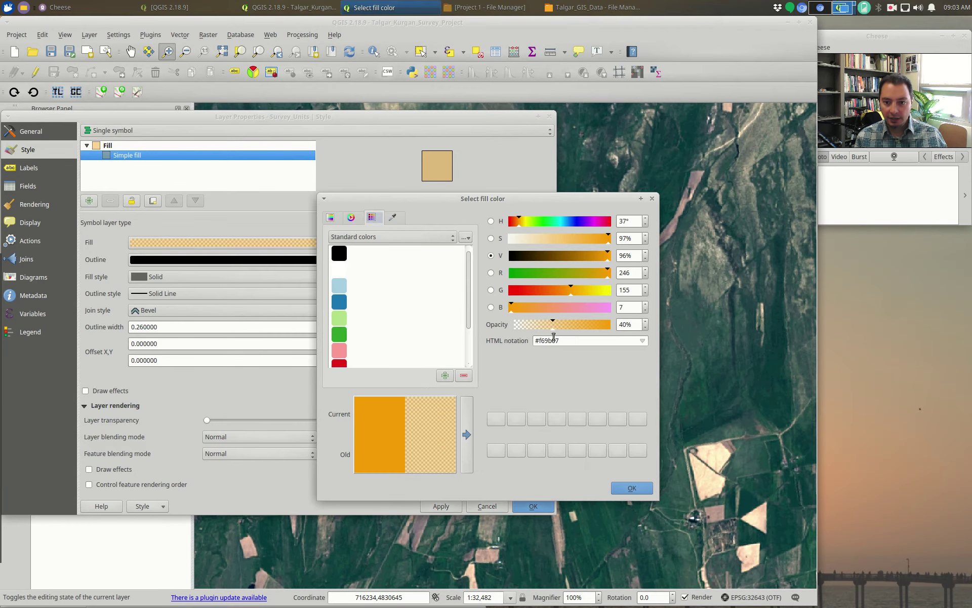
drag(554, 331, 547, 333)
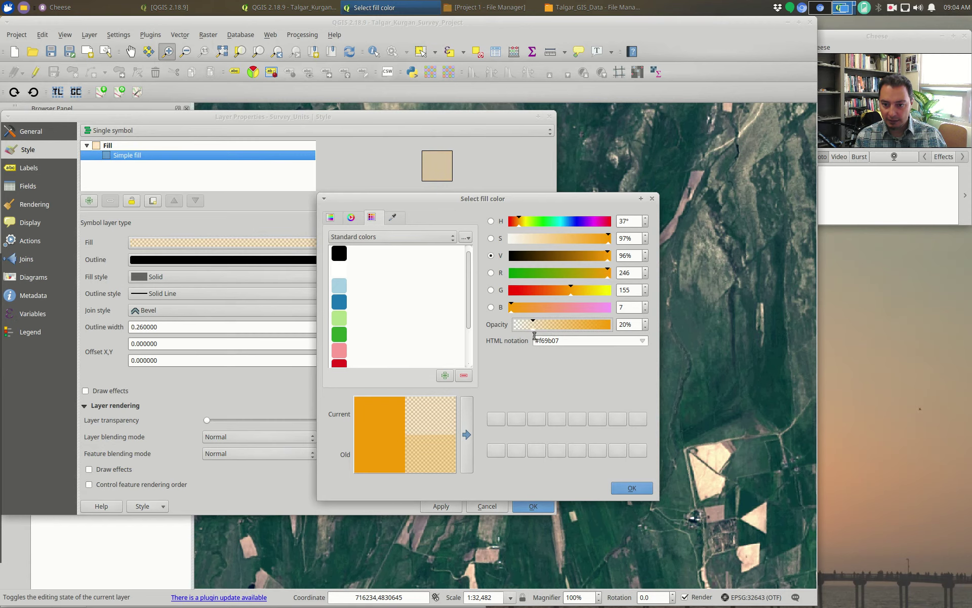
click(632, 487)
click(537, 506)
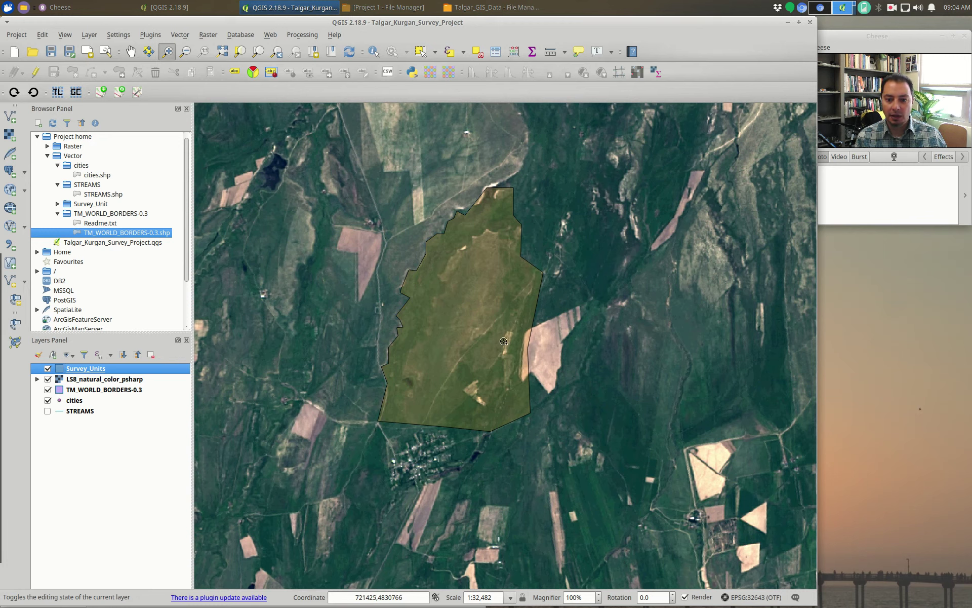
Step: Inspect the semi-transparent survey units by panning across the satellite image at a wider scale
scroll(504, 336, down, 1)
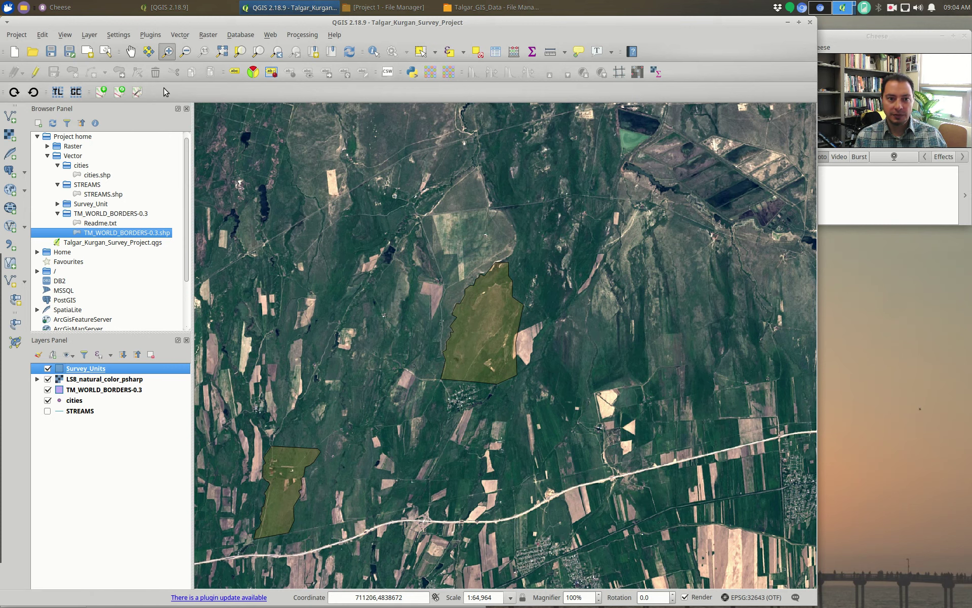
click(131, 52)
drag(462, 238, 545, 333)
drag(459, 249, 585, 334)
drag(680, 399, 520, 249)
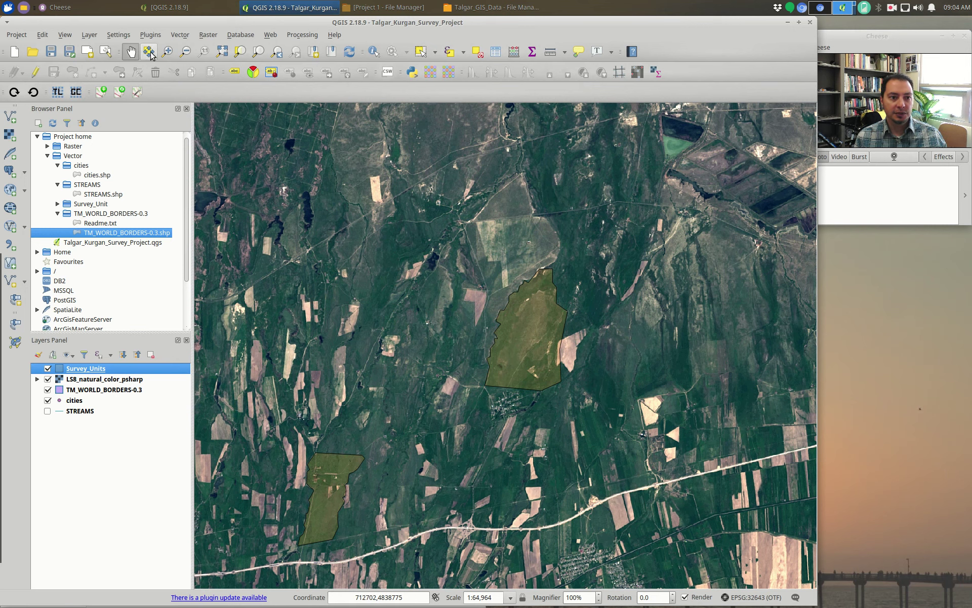
Step: View the full map extent, zoom back to the Survey_Units layer, and bring the whole lake into view
click(223, 49)
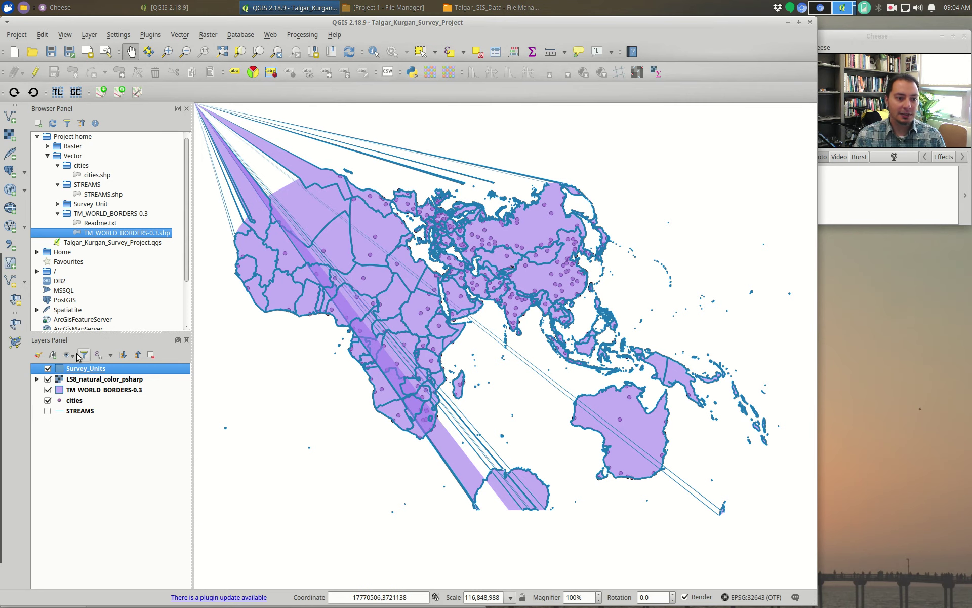
right_click(85, 373)
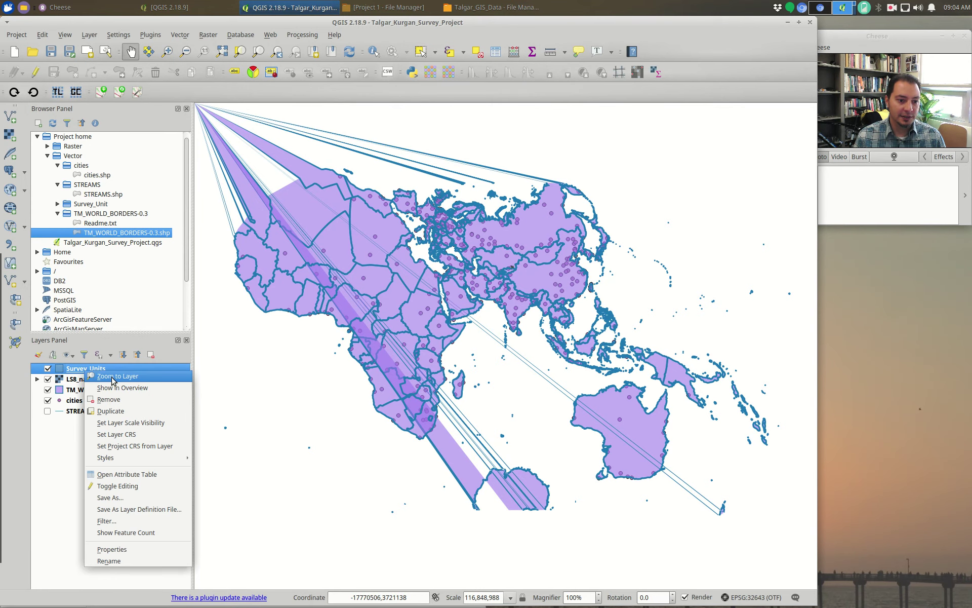
click(113, 377)
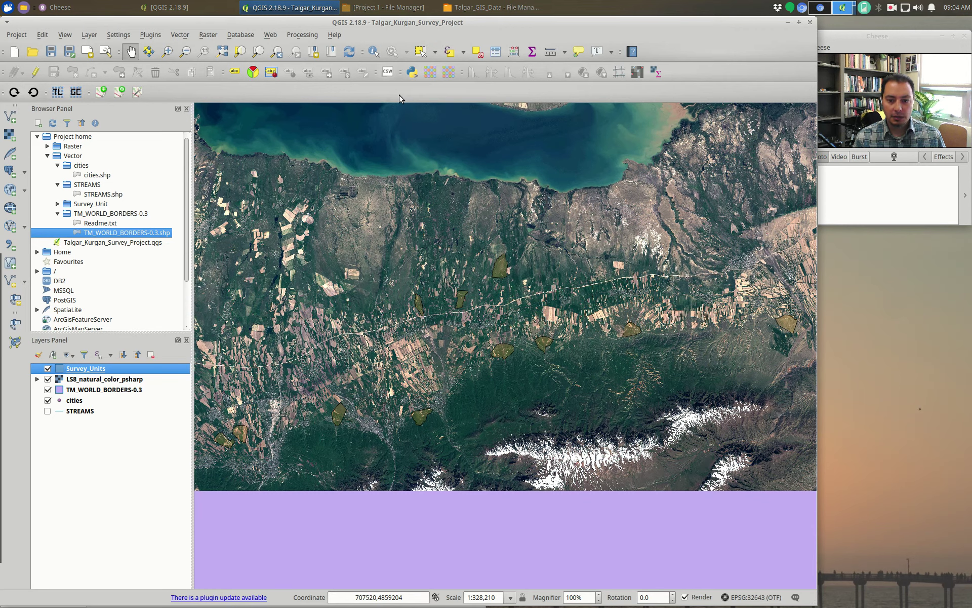
drag(488, 228, 488, 298)
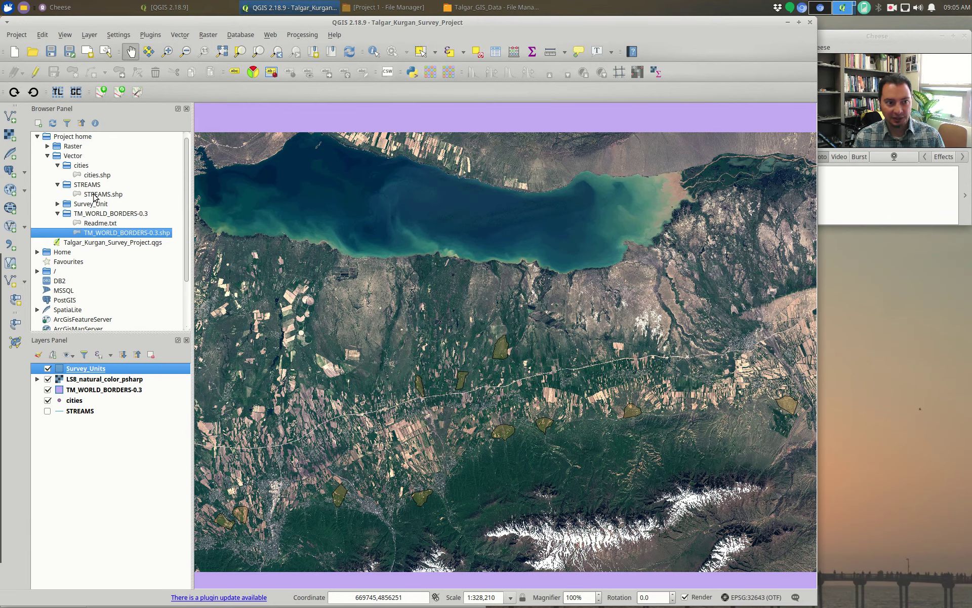
Step: Add the elevation raster n43_e076_1arc_v3.tif from the 2015_1arcsecond_SRTM folder in geodata to the project
click(11, 134)
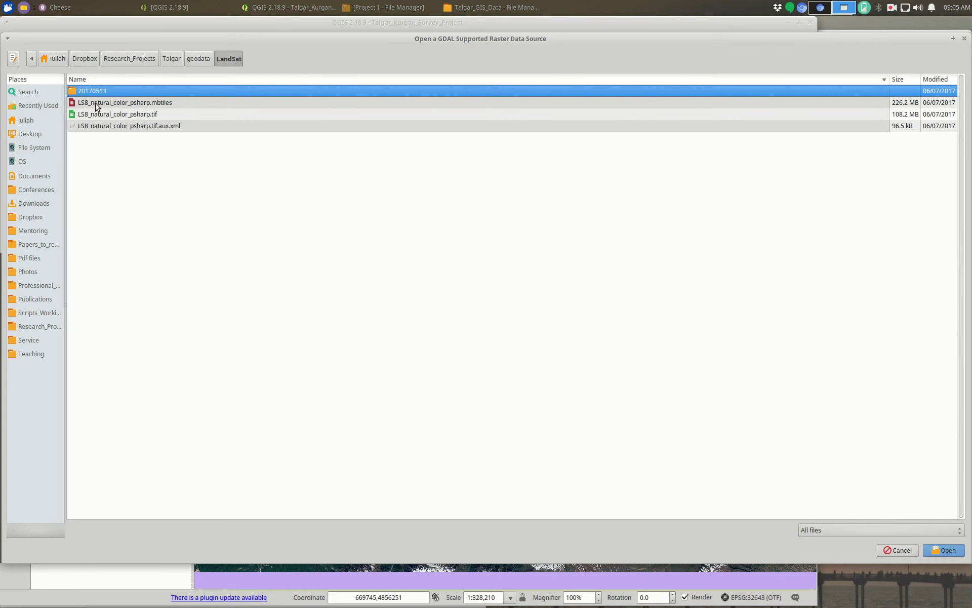
click(195, 59)
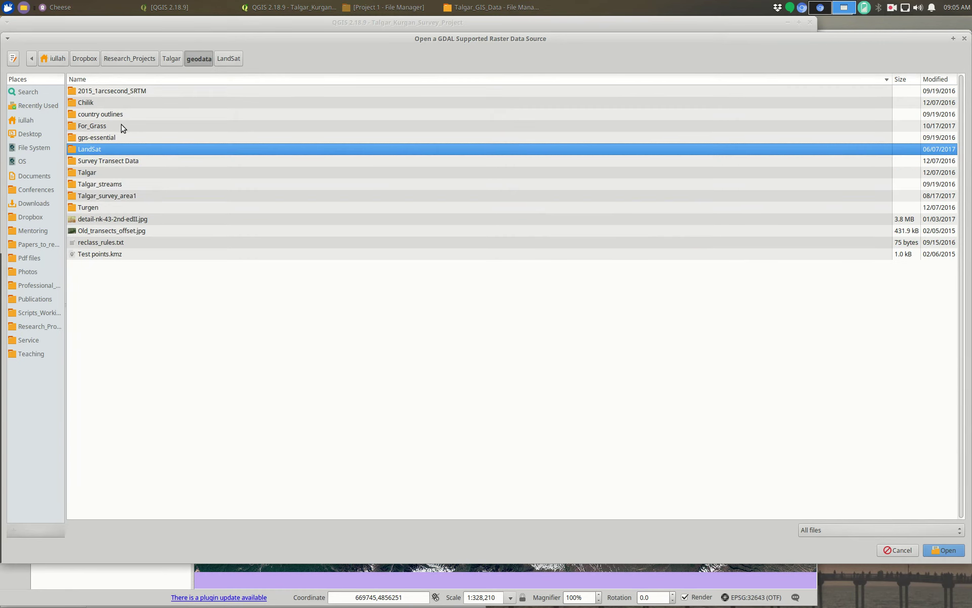
click(123, 92)
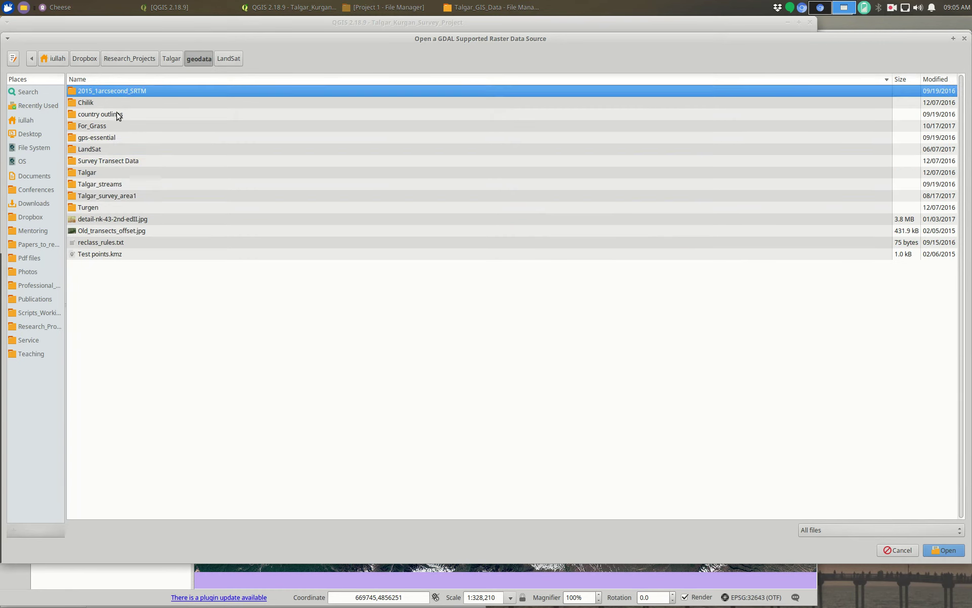
double_click(108, 92)
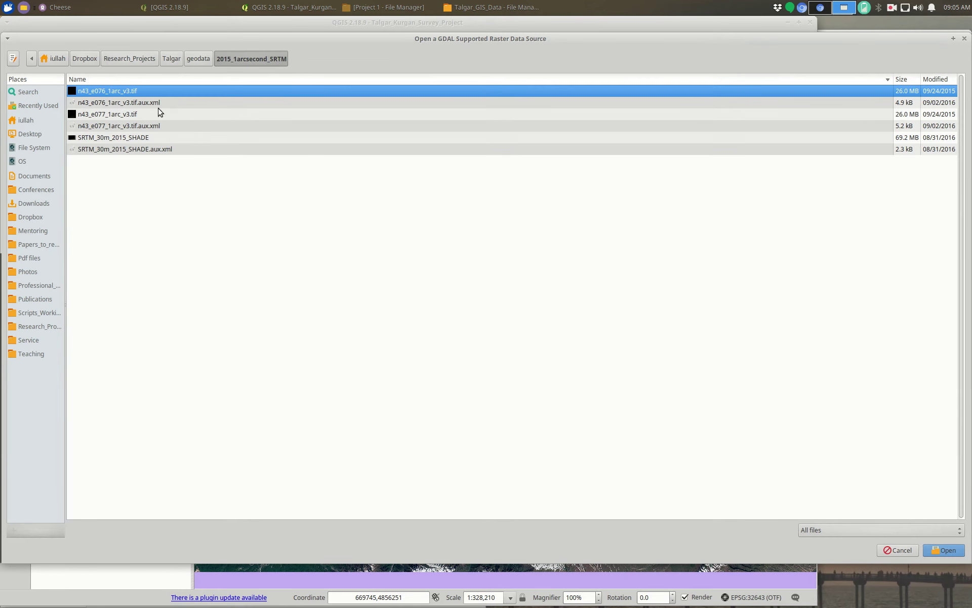
key(Return)
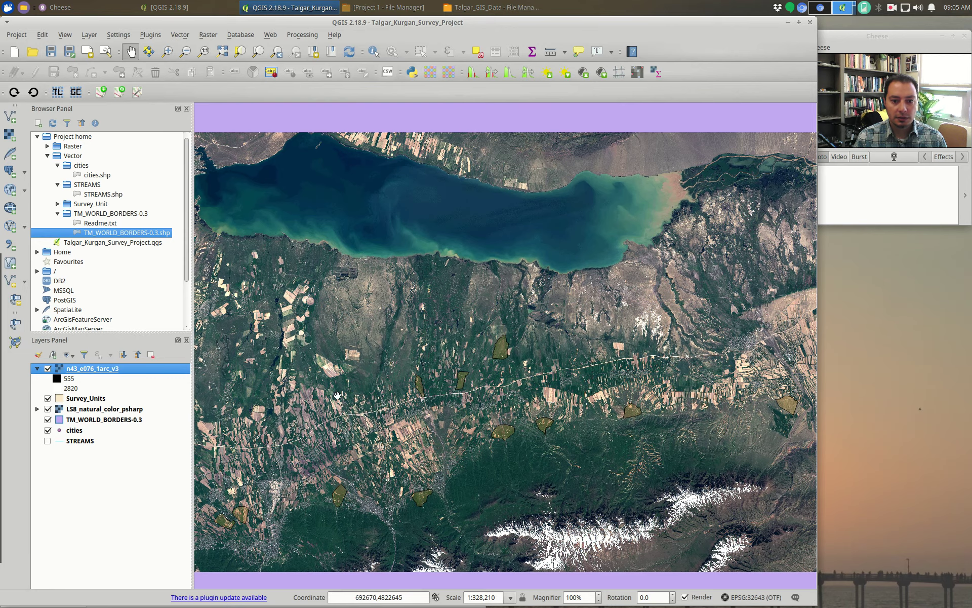
Step: Add the adjacent elevation raster n43_e077_1arc_v3.tif from the same SRTM folder
scroll(348, 357, down, 1)
click(10, 135)
click(95, 115)
key(Return)
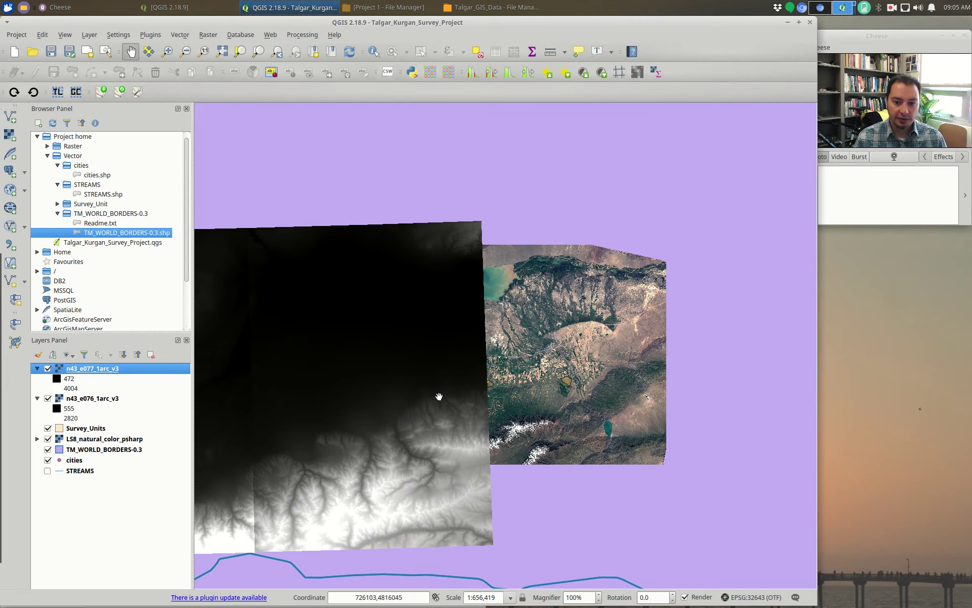
Step: Bring both elevation tiles into view and hide the n43_e076_1arc_v3 layer
drag(405, 355, 581, 351)
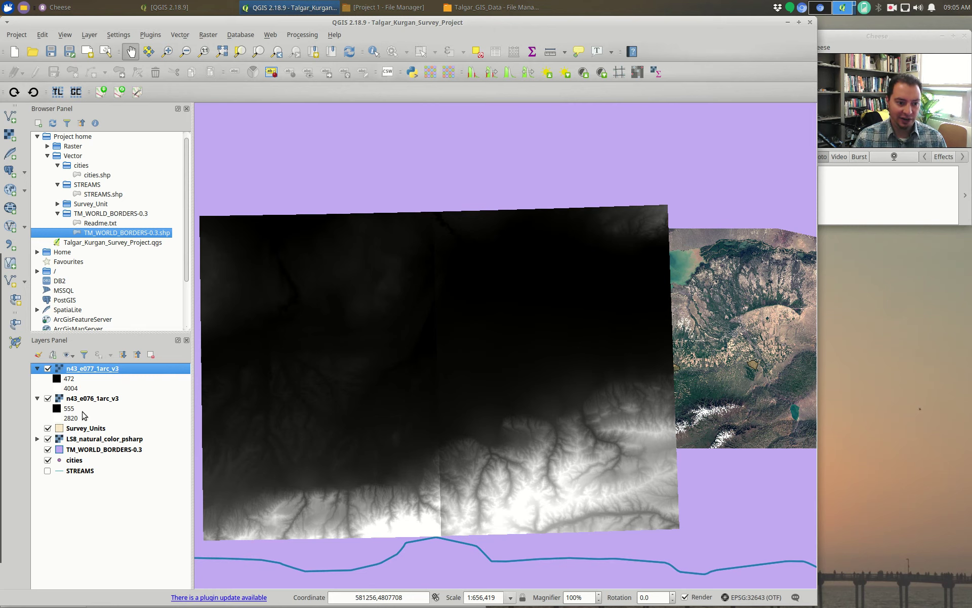
click(47, 399)
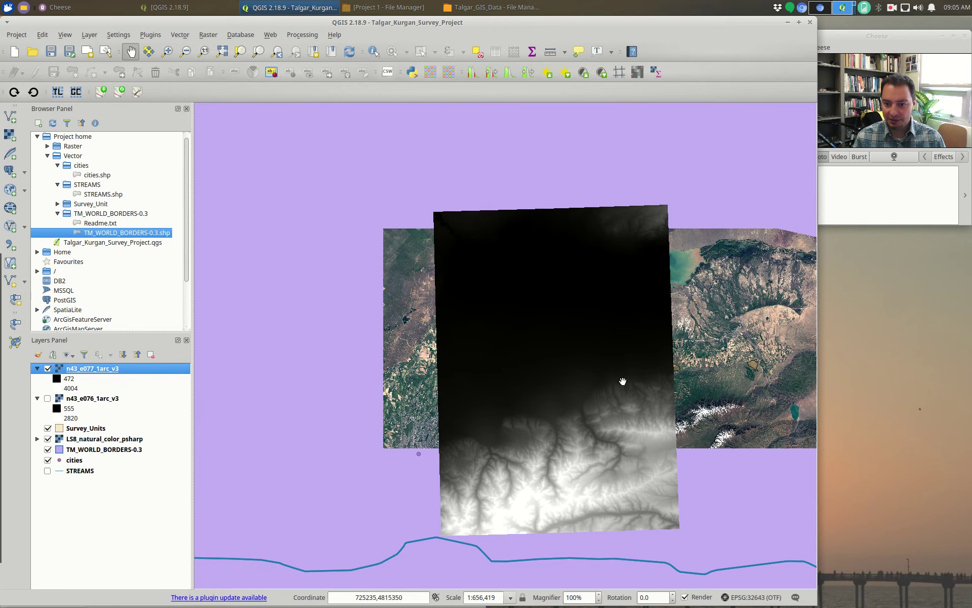
drag(623, 379, 573, 373)
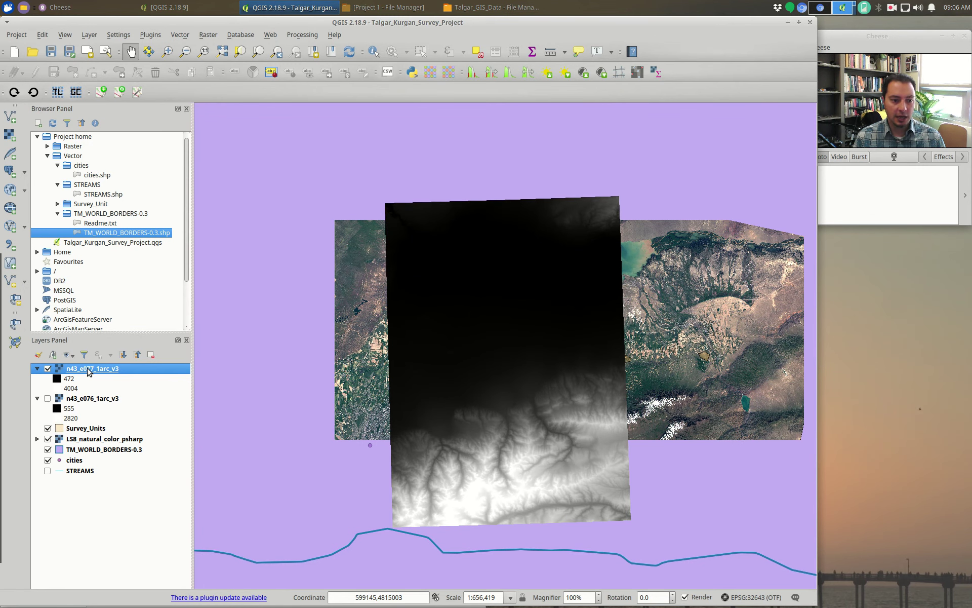
Step: Open the style properties of n43_e077_1arc_v3 and set its render type to Singleband pseudocolor, using Band 1 (Gray)
right_click(89, 371)
click(124, 522)
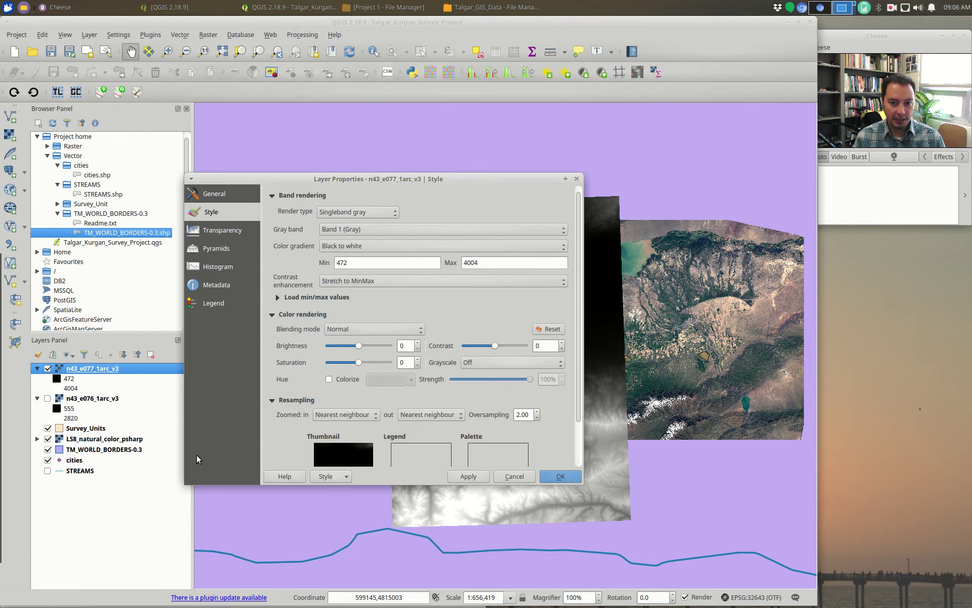
drag(381, 179, 317, 147)
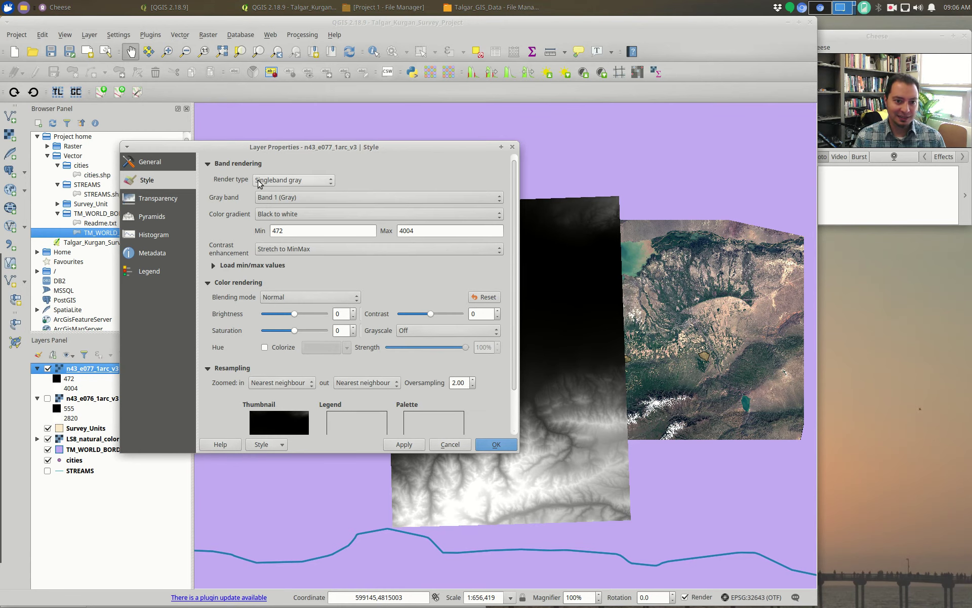
click(307, 183)
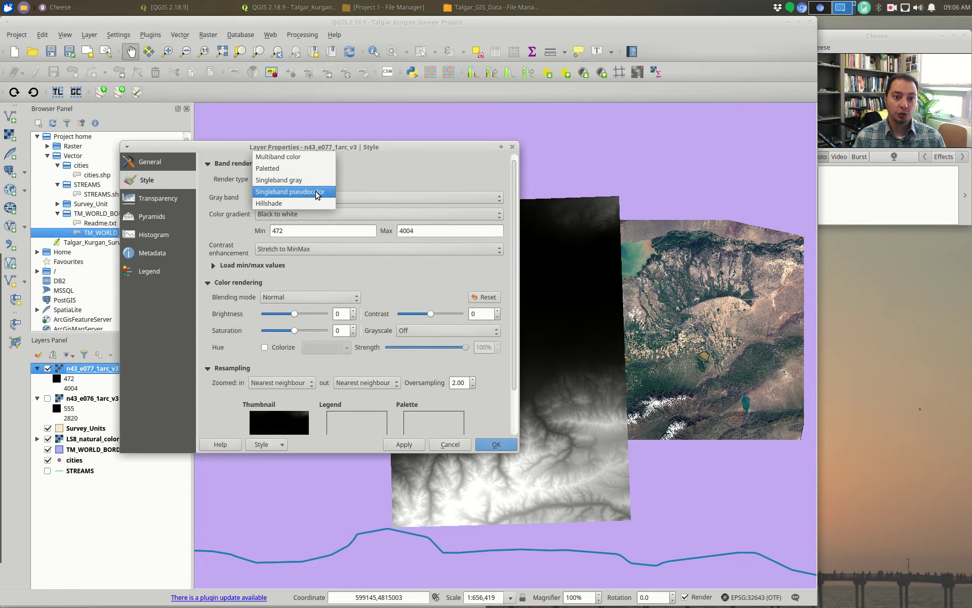
click(318, 193)
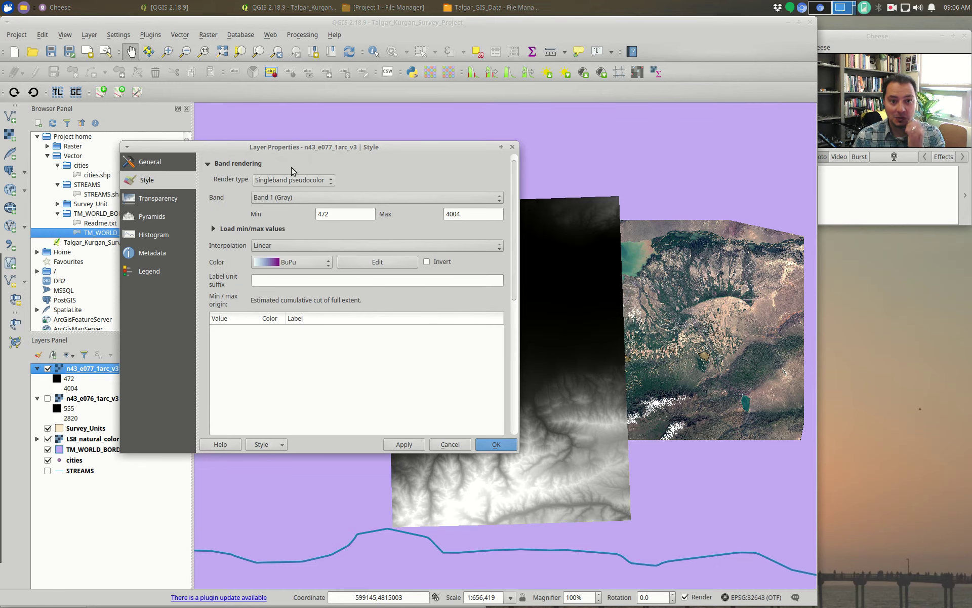
drag(314, 147, 216, 82)
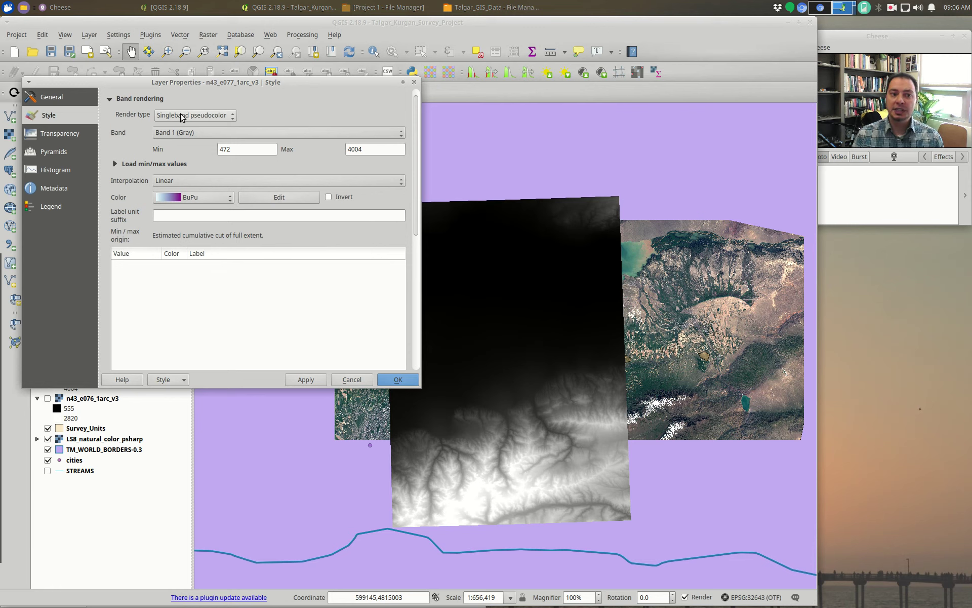
click(226, 132)
click(227, 134)
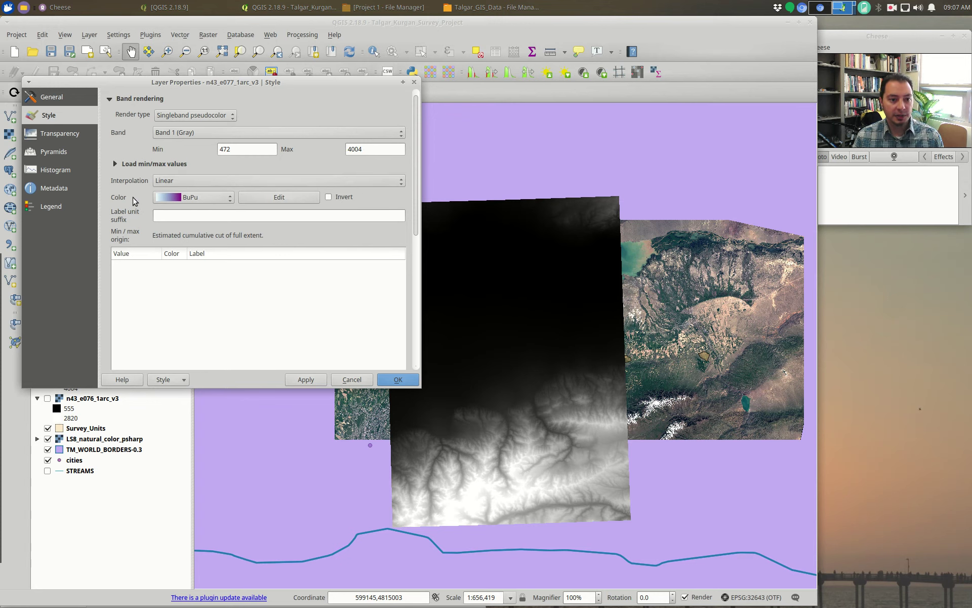
Step: Try the BuGn and PuOr color ramps on the n43_e077_1arc_v3 raster, applying each to the map
click(194, 202)
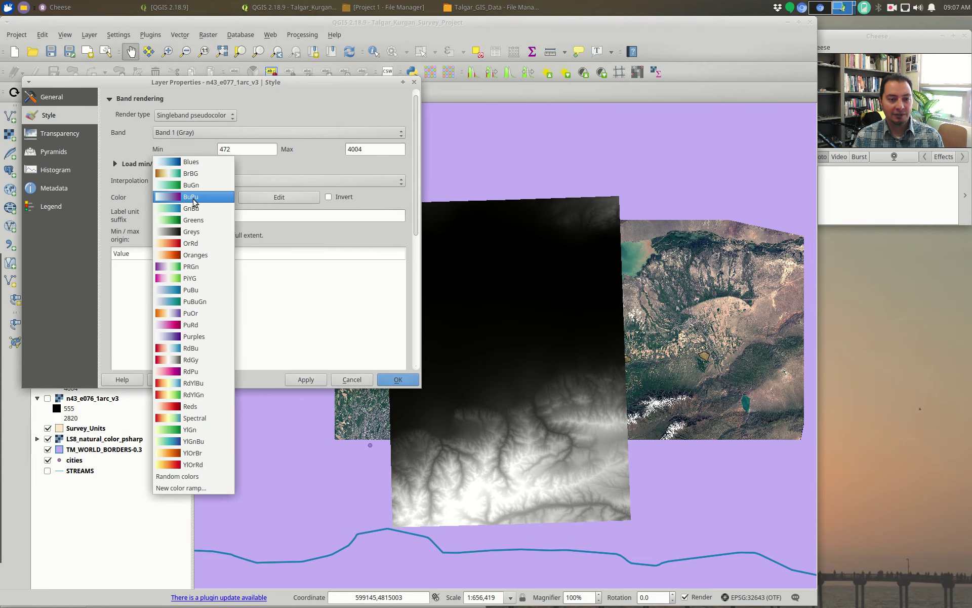
click(194, 202)
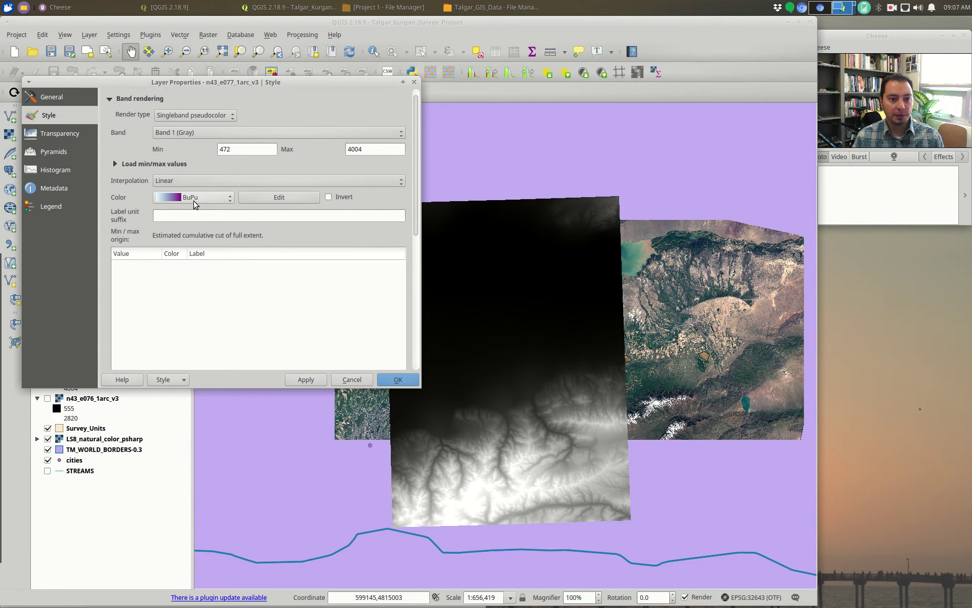
click(201, 202)
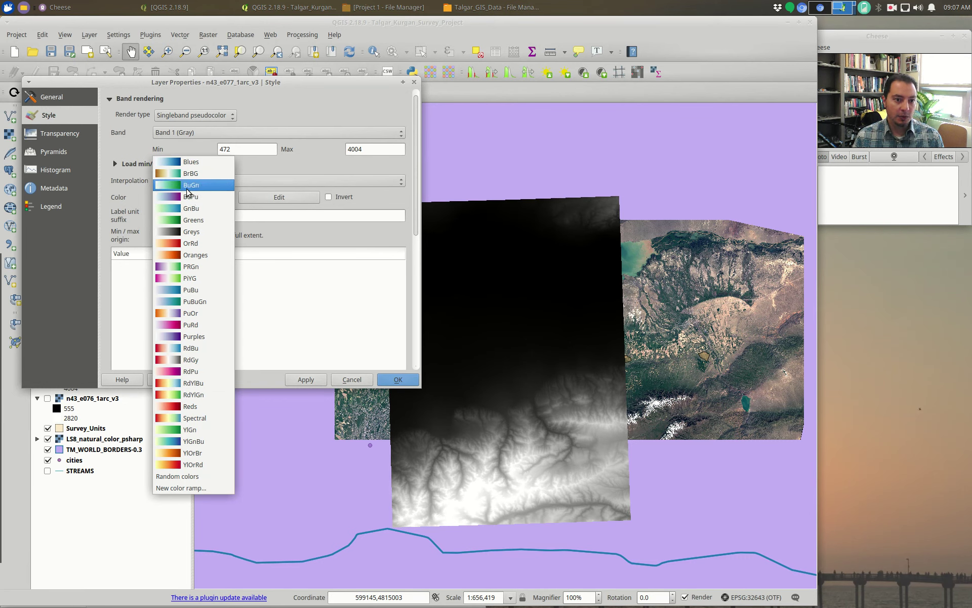
click(192, 185)
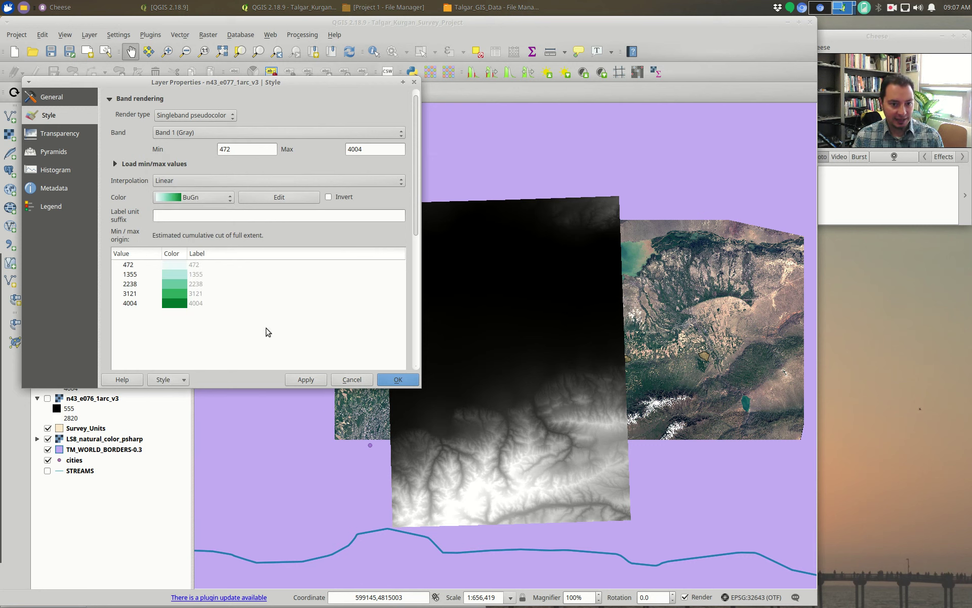
click(306, 380)
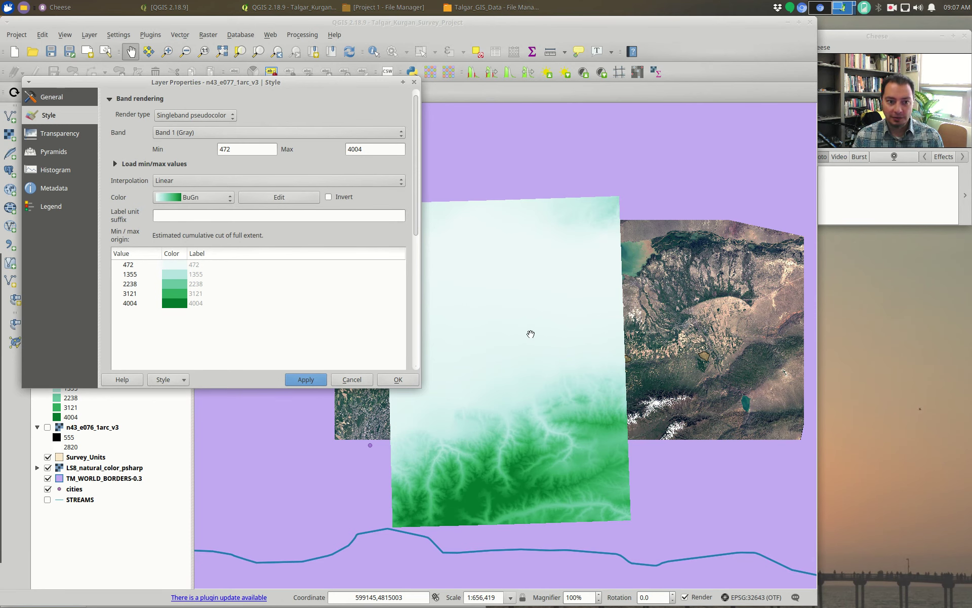
click(201, 200)
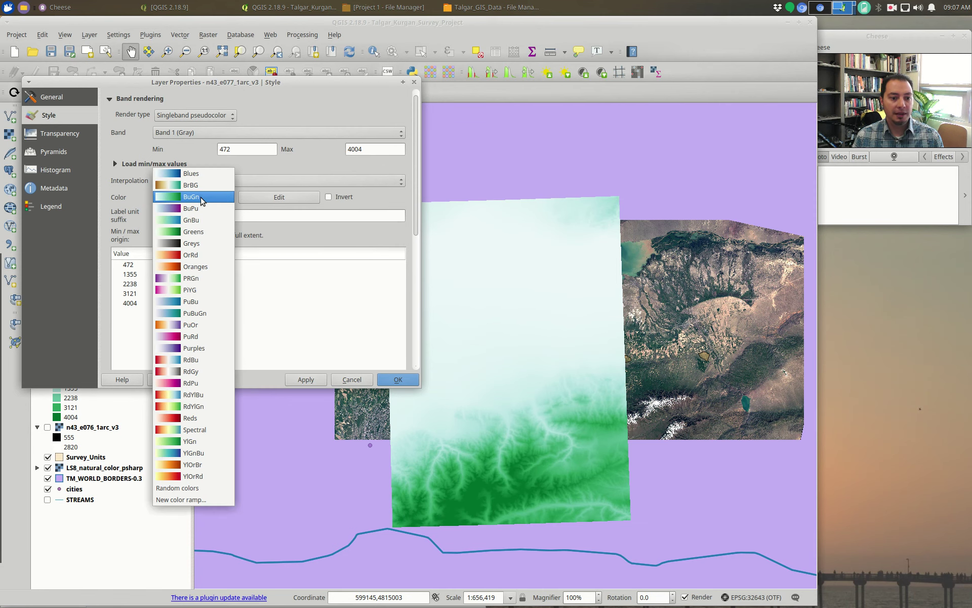
click(178, 326)
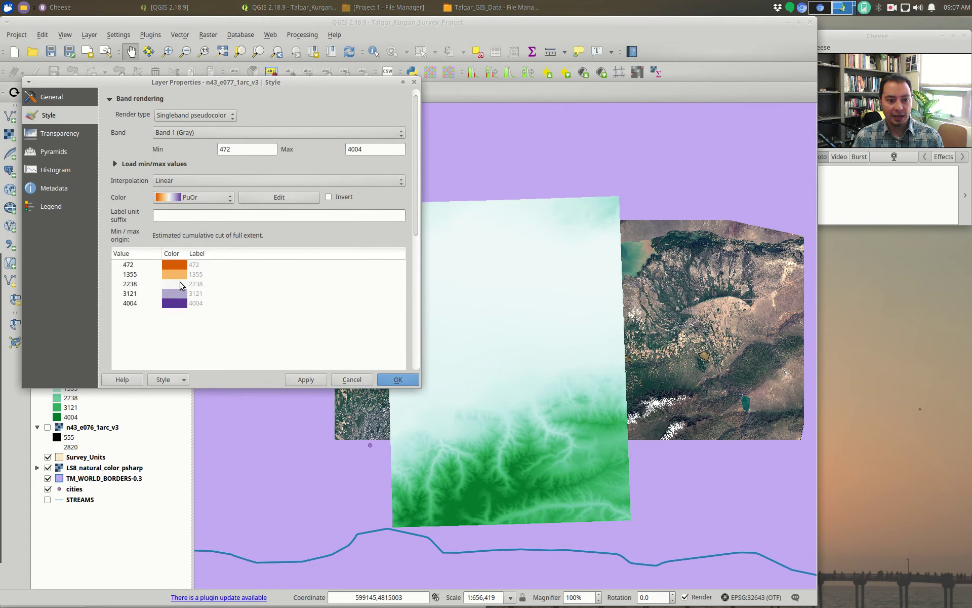
click(306, 380)
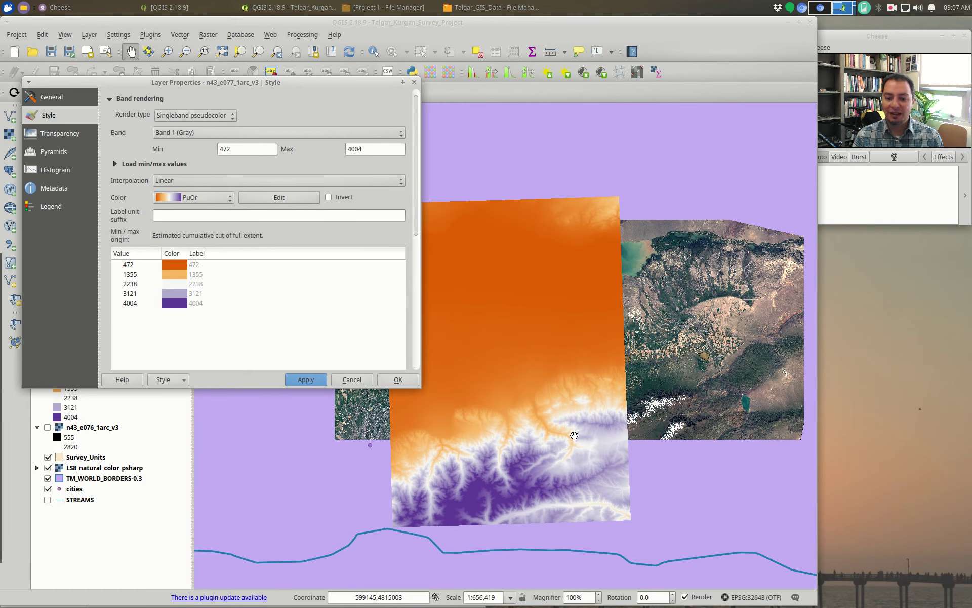
Step: Set the raster's color ramp to RdYlBu and apply it to the map
click(178, 198)
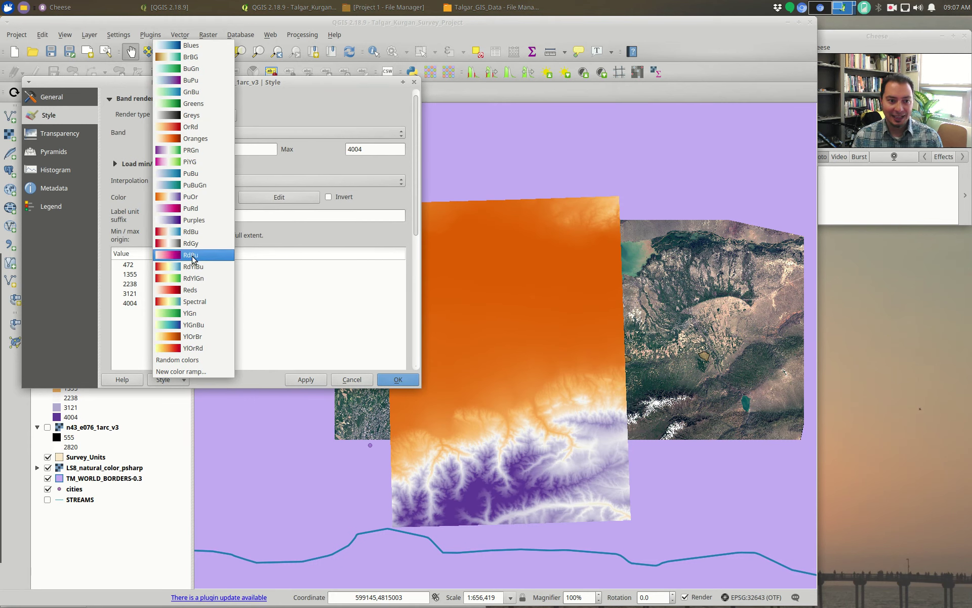
click(183, 266)
click(314, 381)
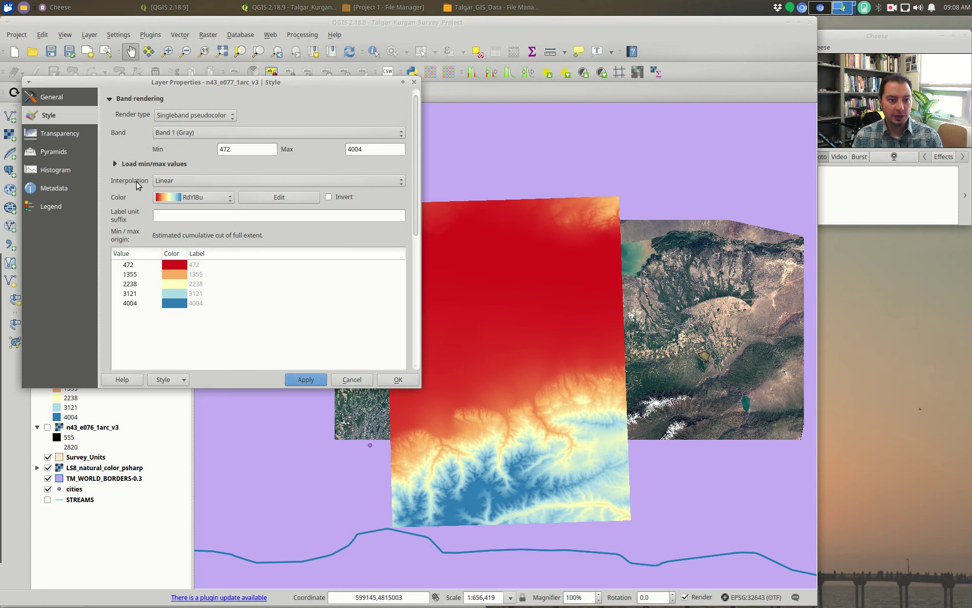
Step: Try the Discrete and Exact interpolation modes on the elevation raster, applying each to the map
click(191, 182)
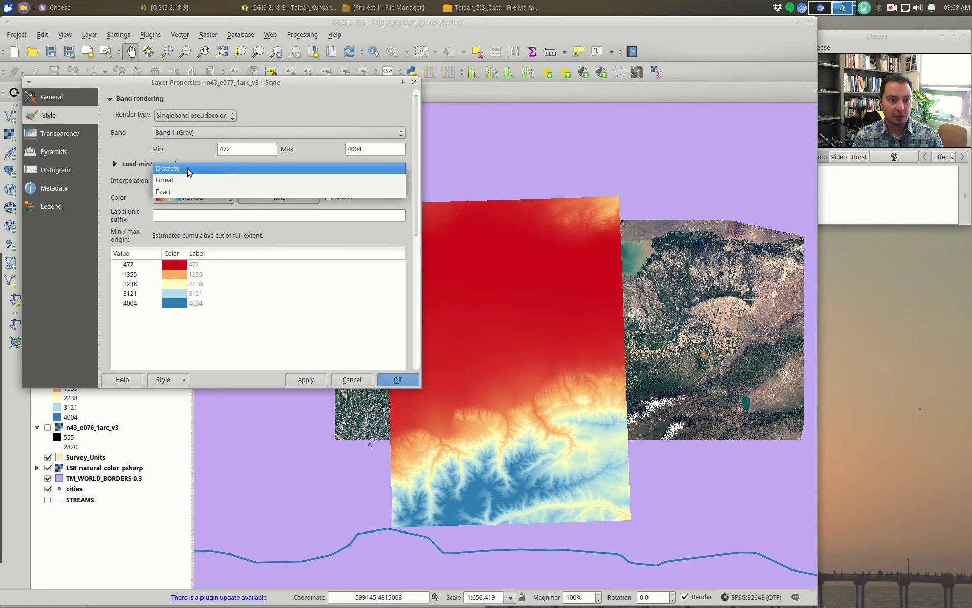
click(188, 168)
click(324, 381)
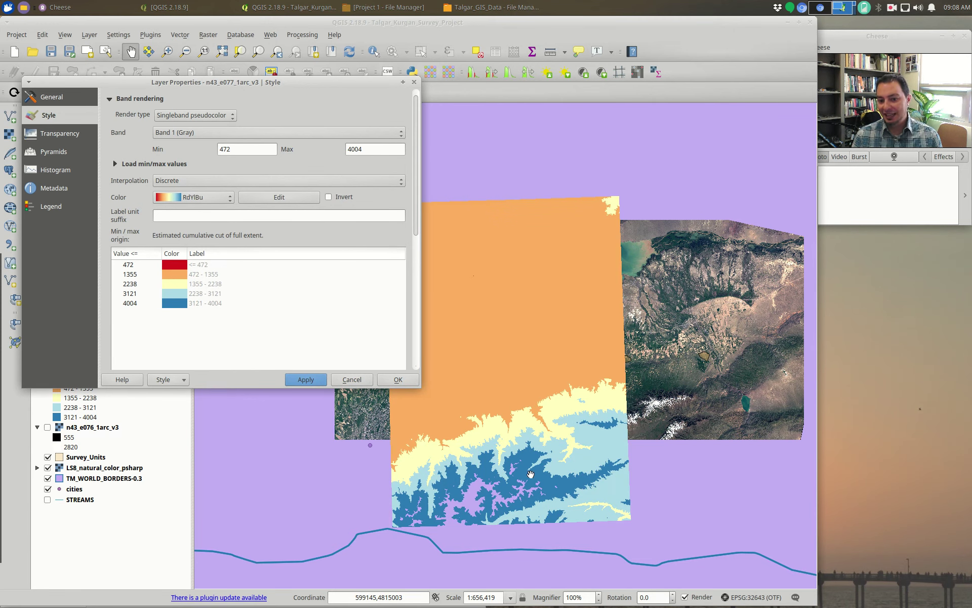
click(256, 181)
click(208, 201)
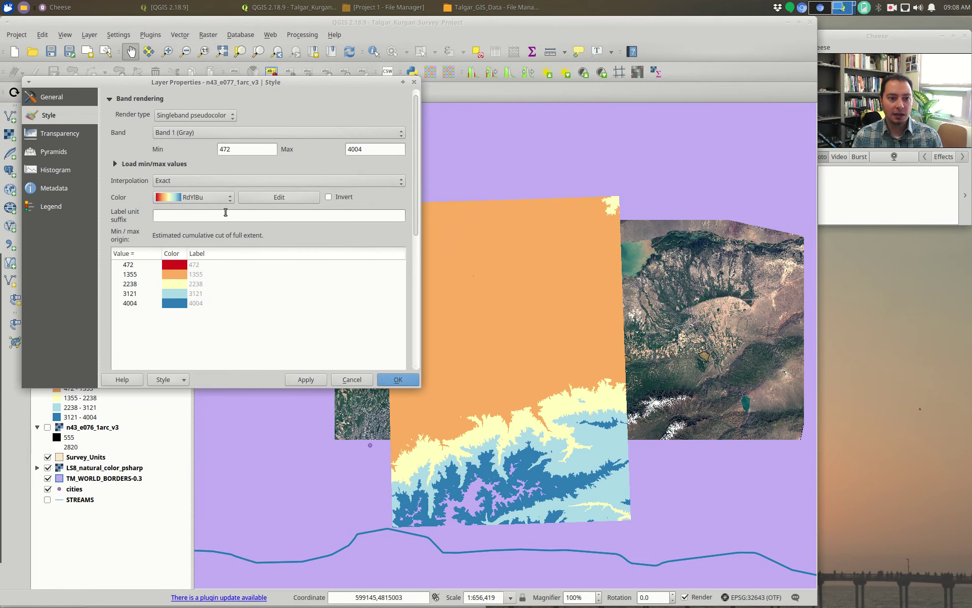
click(305, 380)
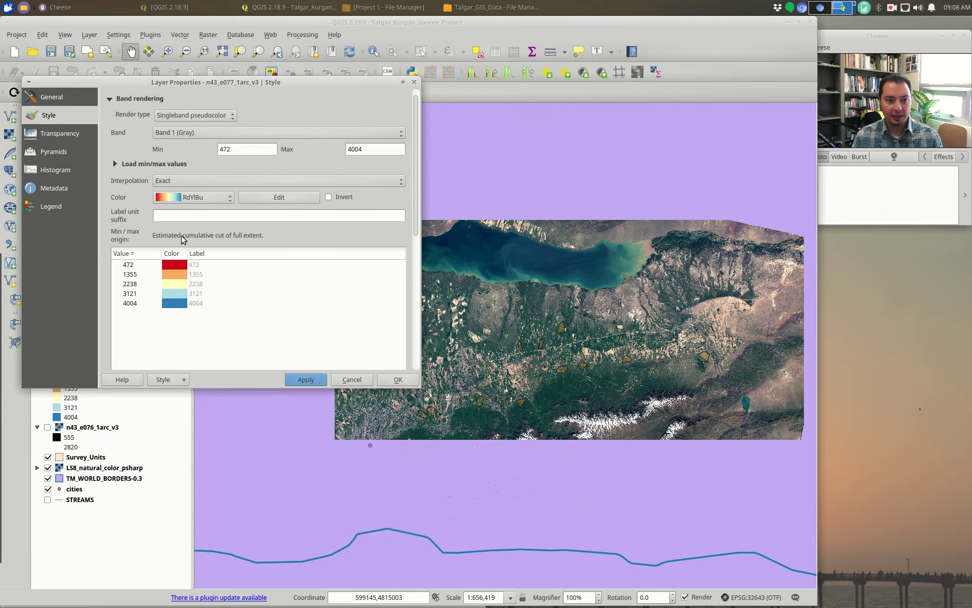
Step: Set the raster's color interpolation back to Linear and apply it
click(230, 180)
click(203, 168)
click(305, 380)
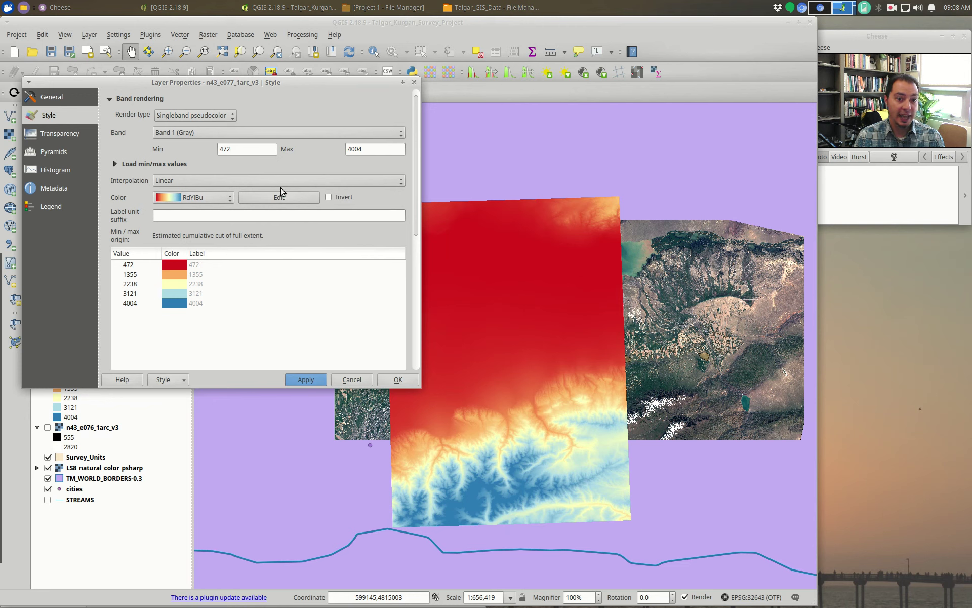
Step: Set the maximum value of the raster's color range to 3000 and apply it
double_click(368, 151)
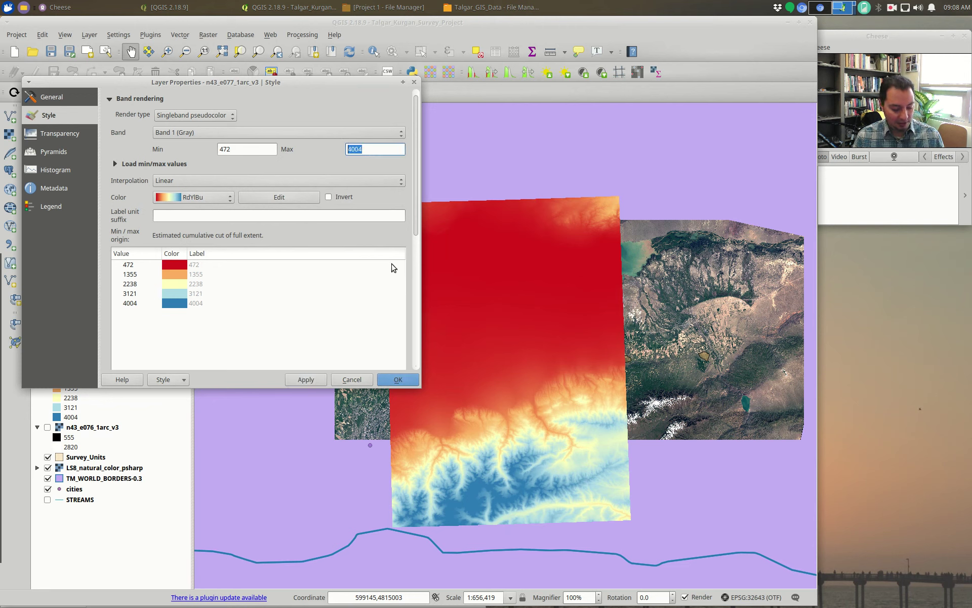
text(3000)
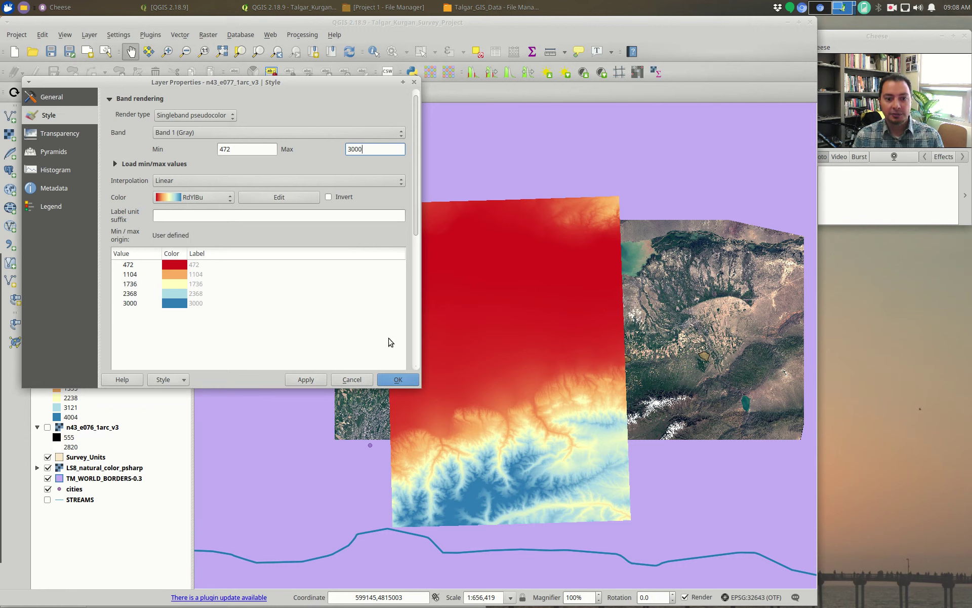
click(269, 147)
click(306, 381)
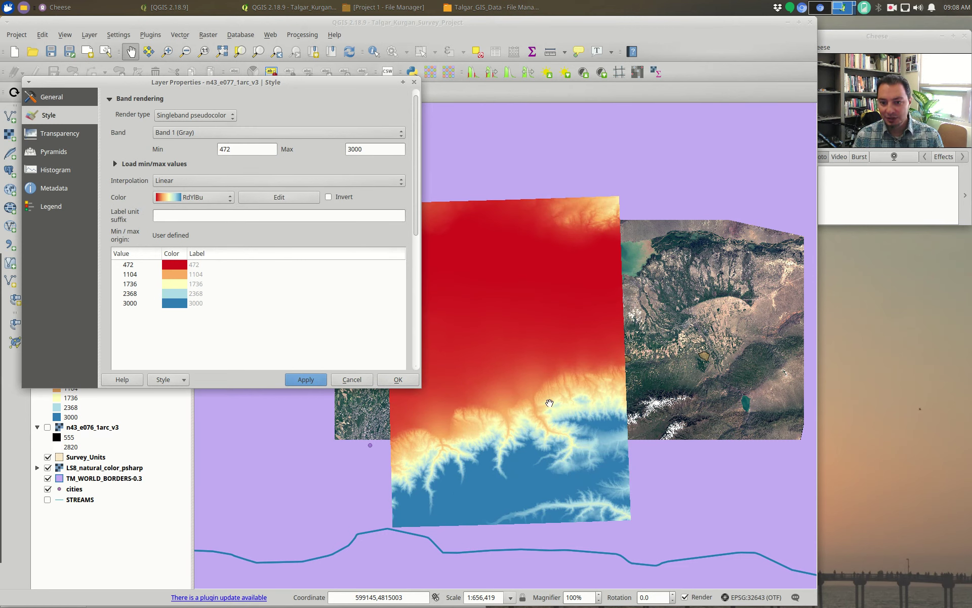
Step: Set the maximum value of the elevation raster's color range to 1000 and apply it to the map
double_click(355, 149)
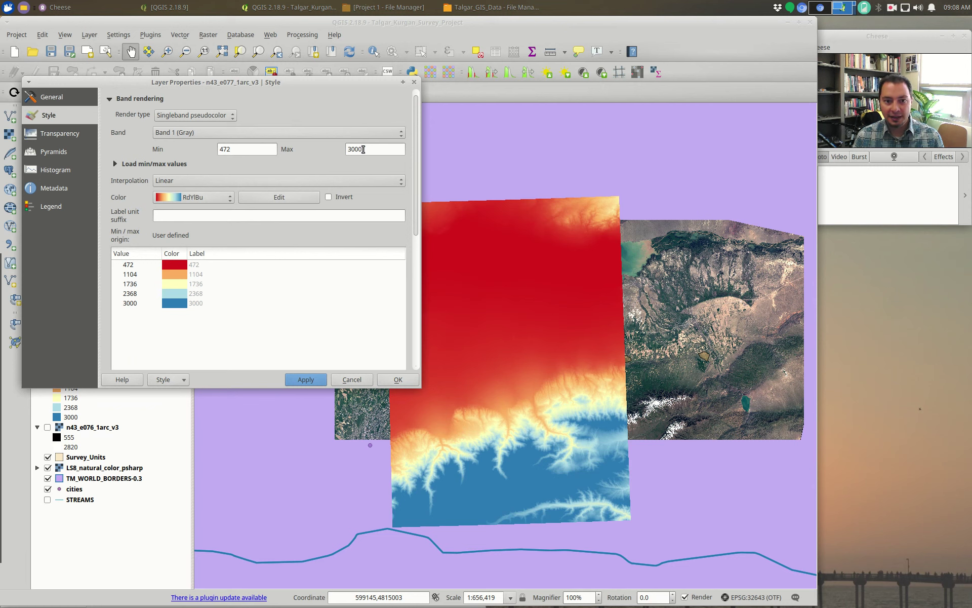
text(1000)
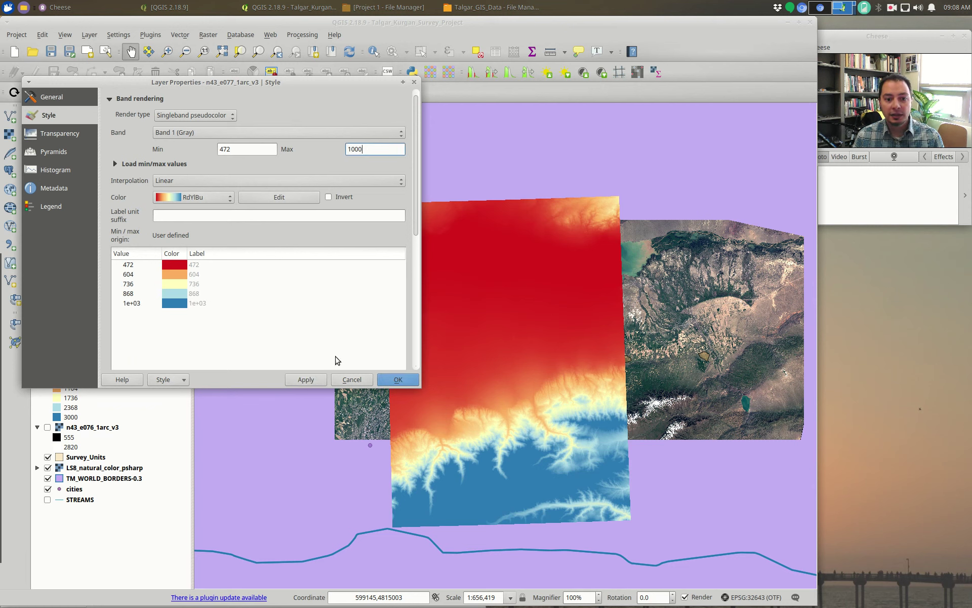
click(311, 381)
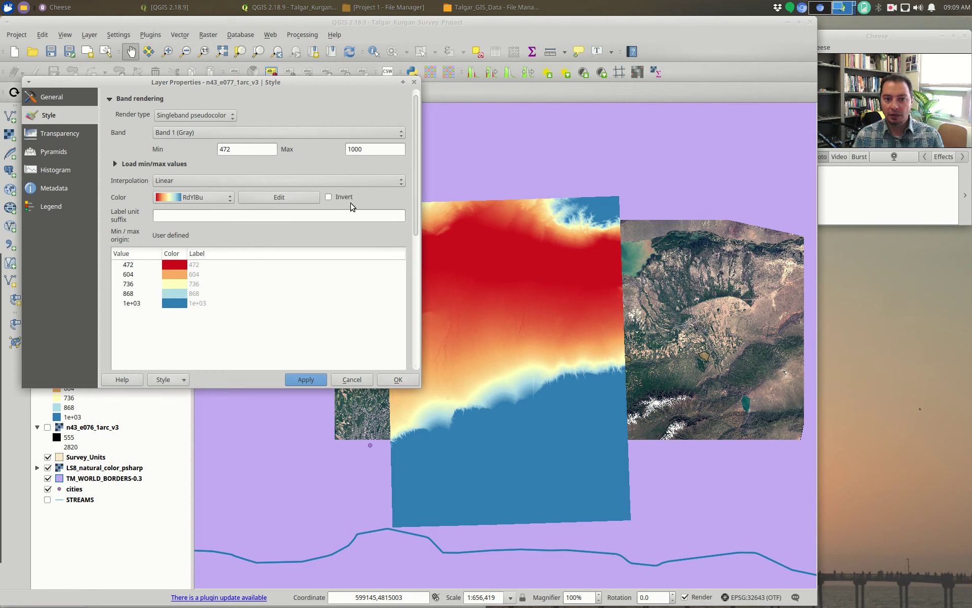
Step: Try inverting the RdYlBu color ramp on the map, then turn the inversion off again
click(330, 197)
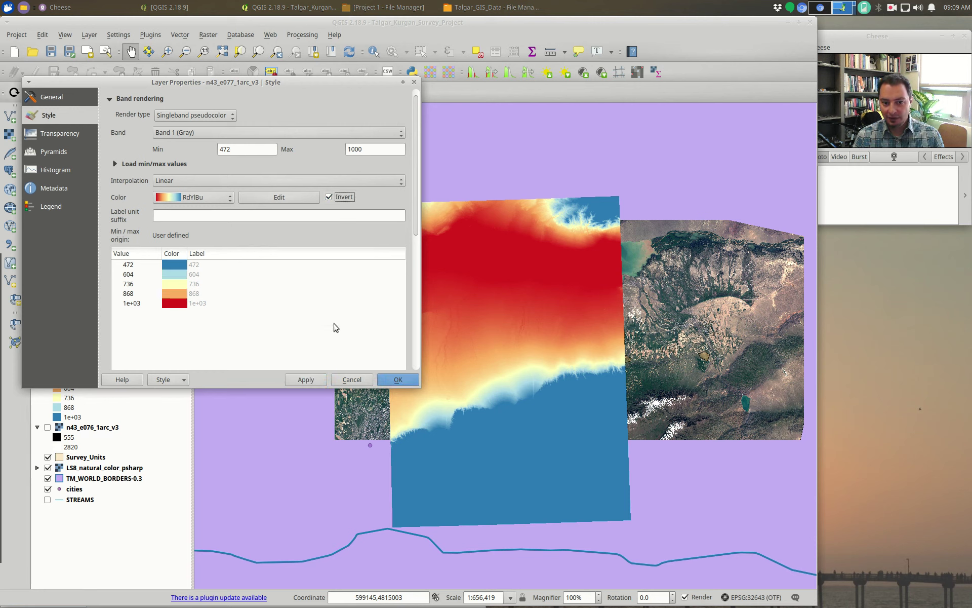
click(305, 379)
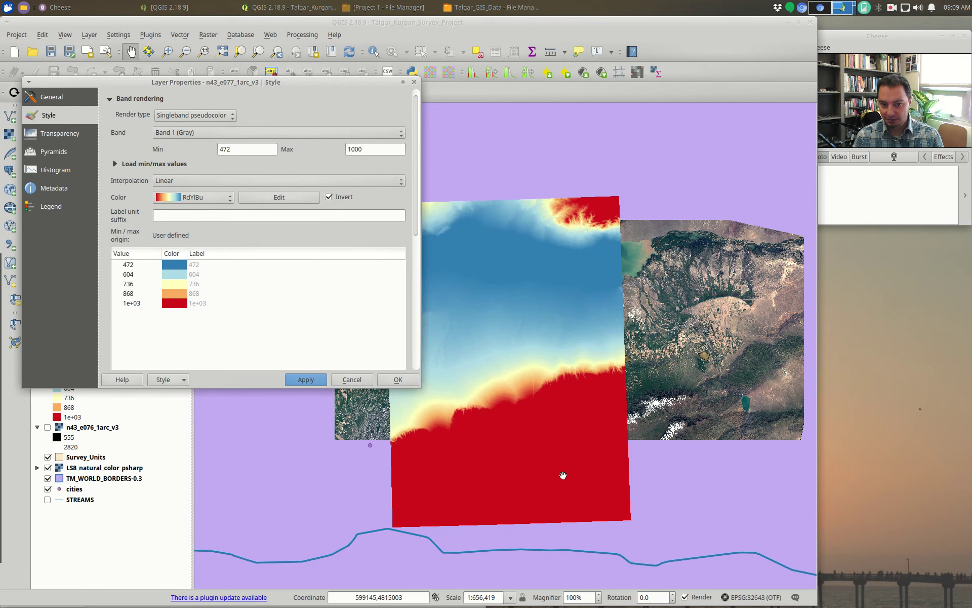
click(329, 197)
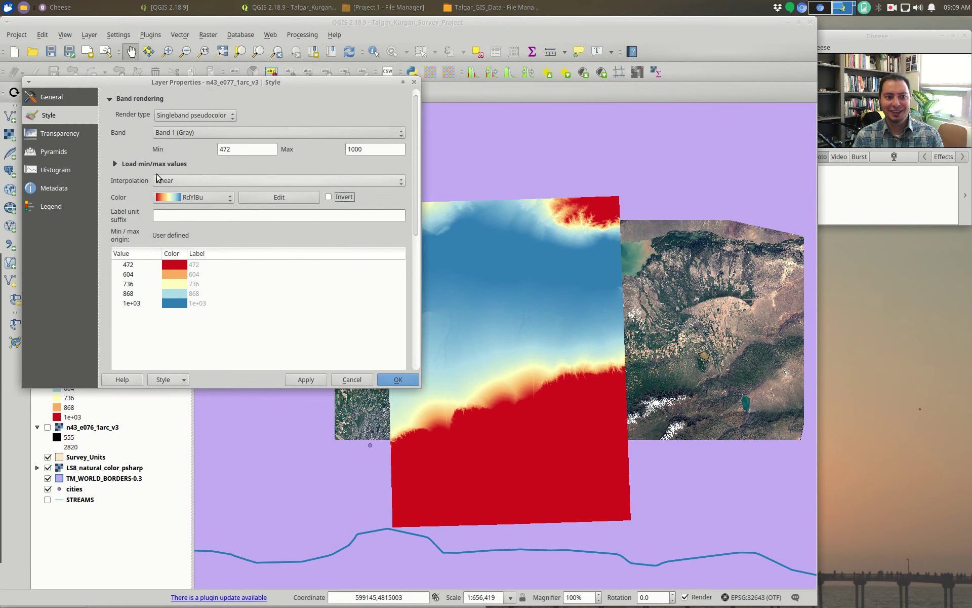
Step: Set the global transparency of the n43_e077_1arc_v3 raster to 30%, apply it and close the layer properties
click(76, 134)
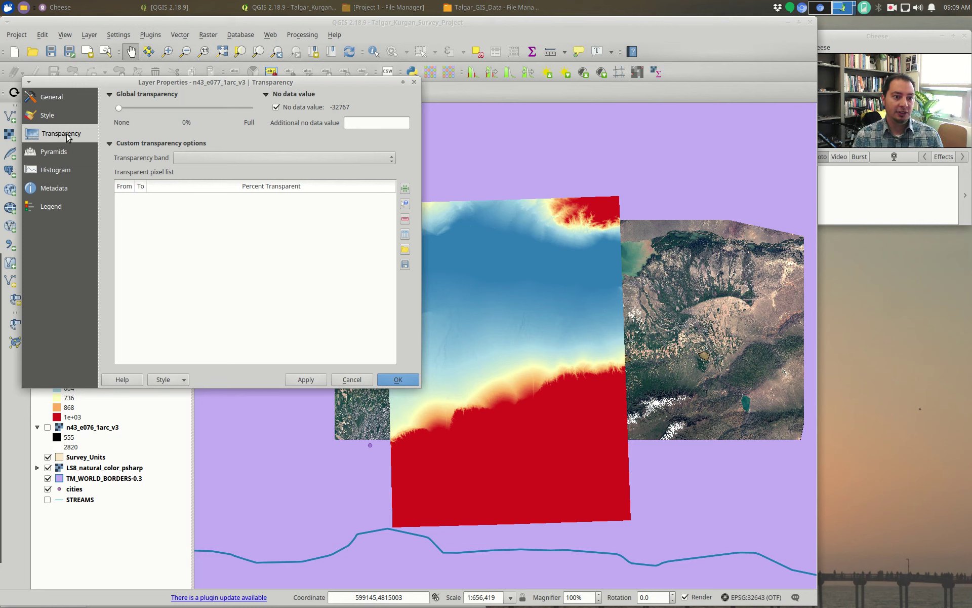
drag(120, 109, 159, 109)
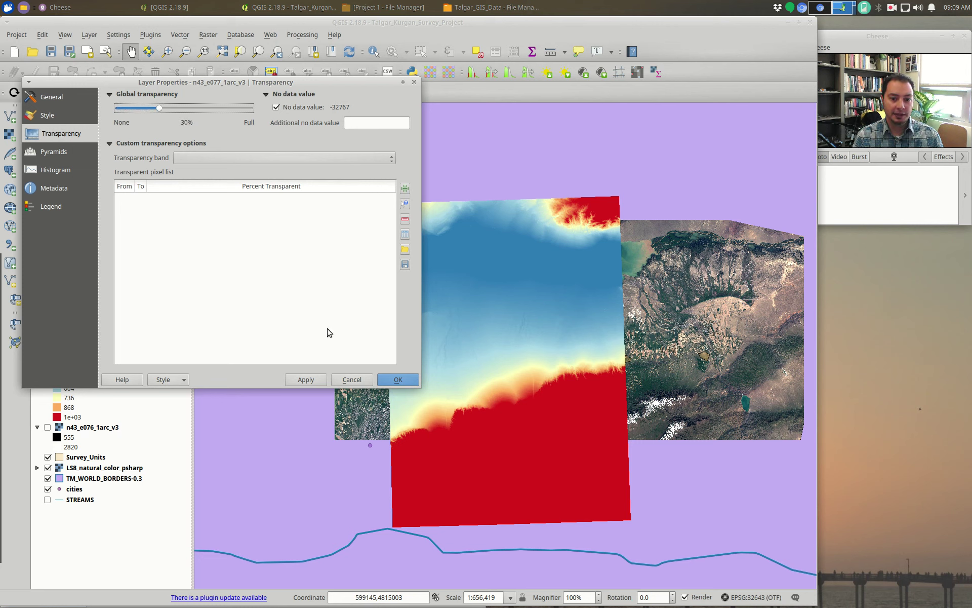
click(313, 381)
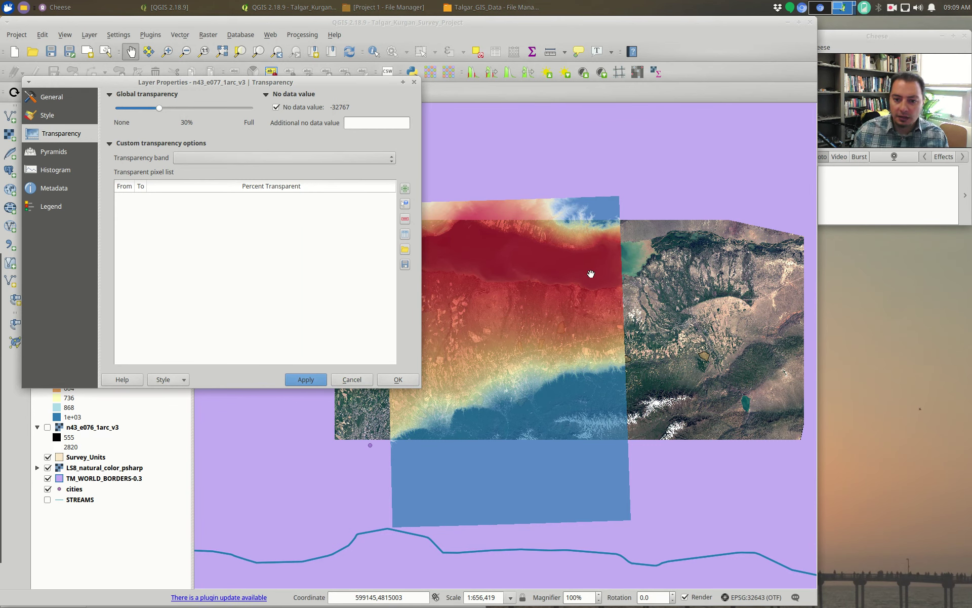
click(398, 379)
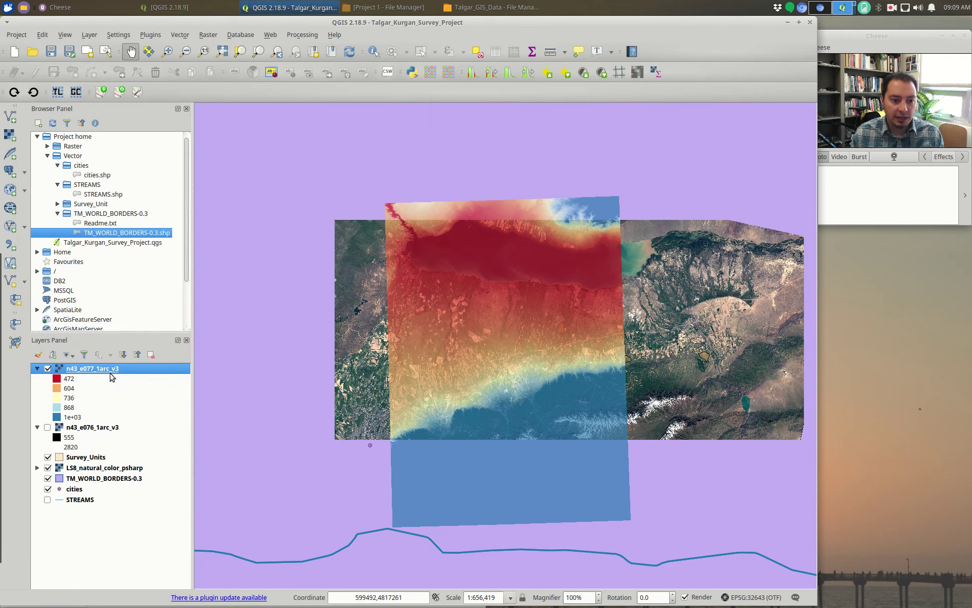
Step: Move the n43_e077_1arc_v3 layer below Survey_Units and above LS8_natural_color_psharp in the layer order
drag(106, 373, 95, 471)
mouse_move(94, 413)
mouse_down()
mouse_move(95, 454)
mouse_move(106, 419)
mouse_move(100, 470)
mouse_up()
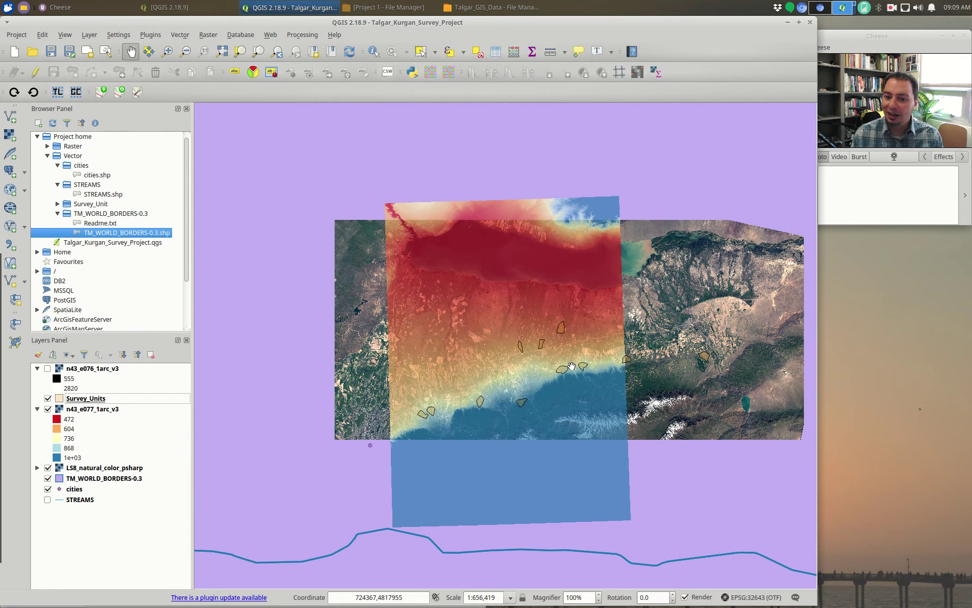
scroll(571, 366, up, 1)
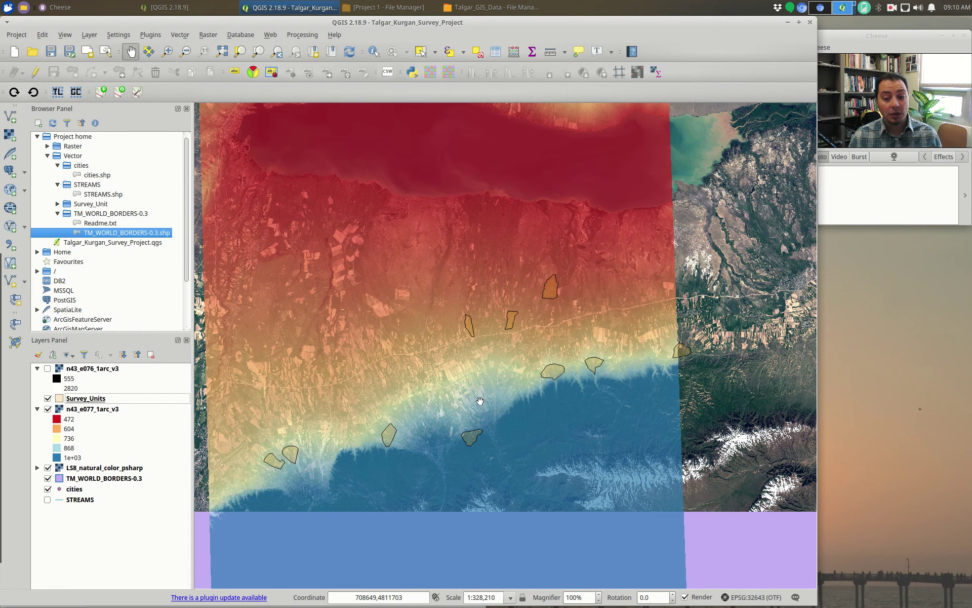
Step: Save the project as Talgar_Kurgan_Survey_Project.qgs in the Talgar_GIS_Data folder, replacing the existing file
click(17, 35)
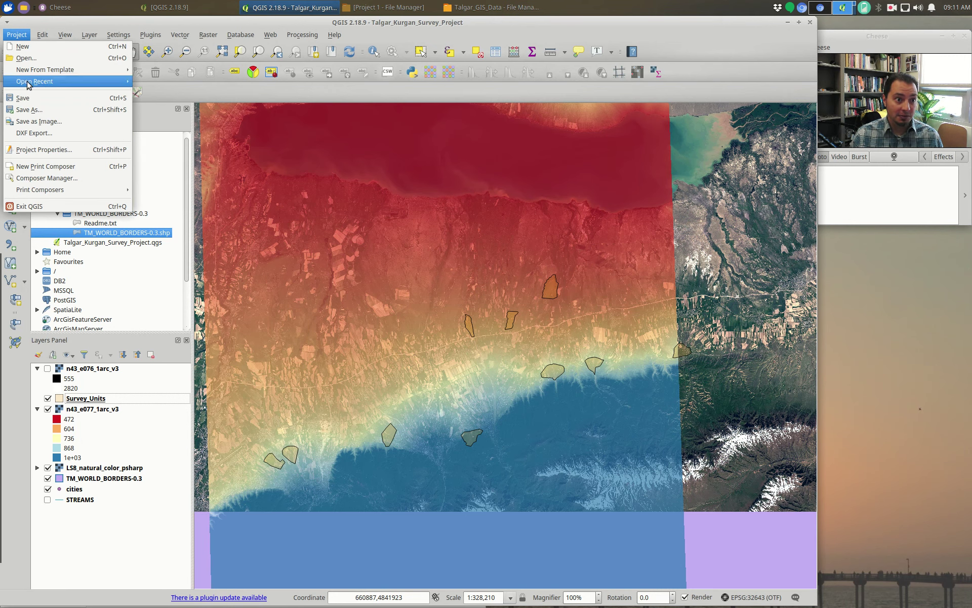
click(43, 112)
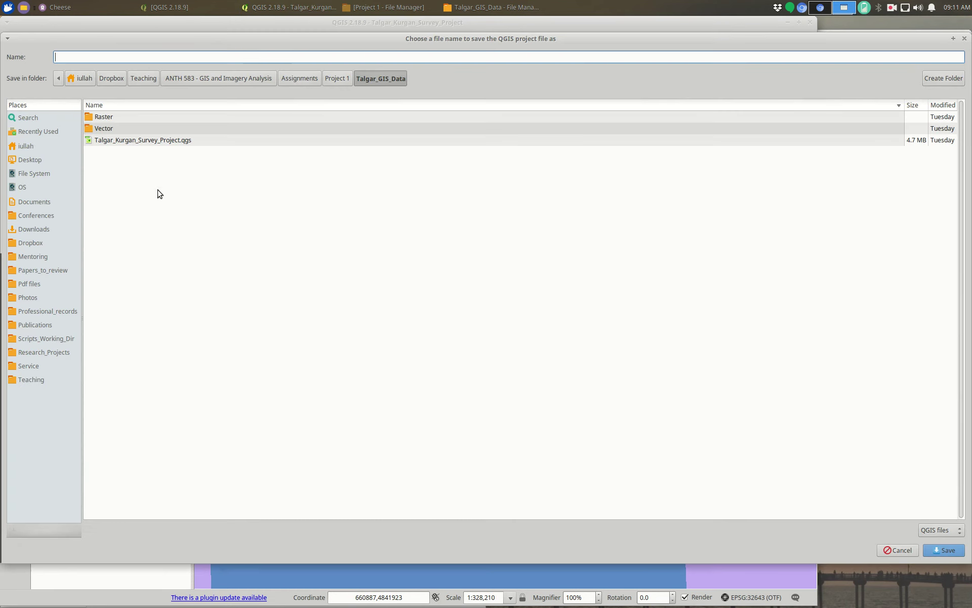
click(130, 140)
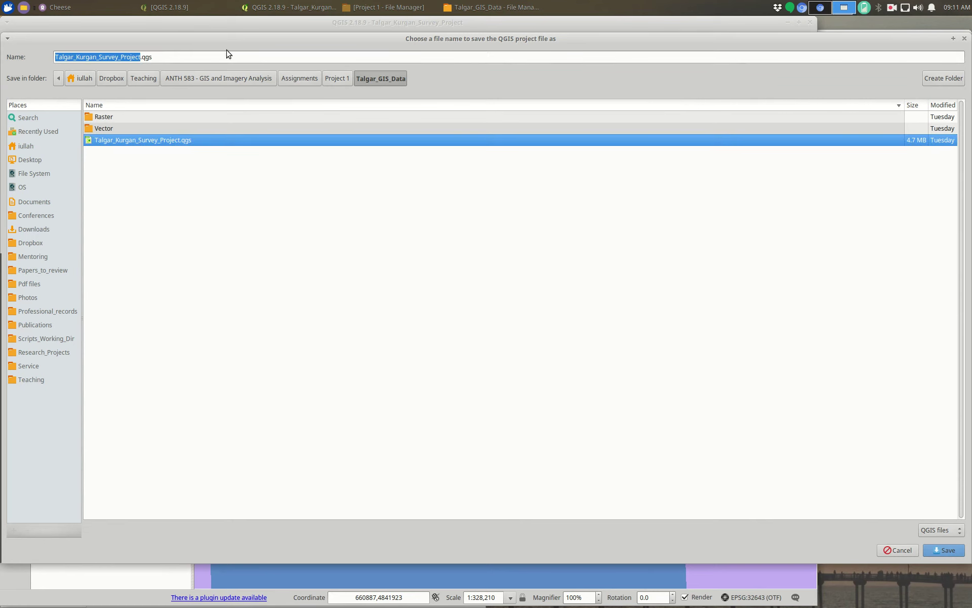
click(945, 550)
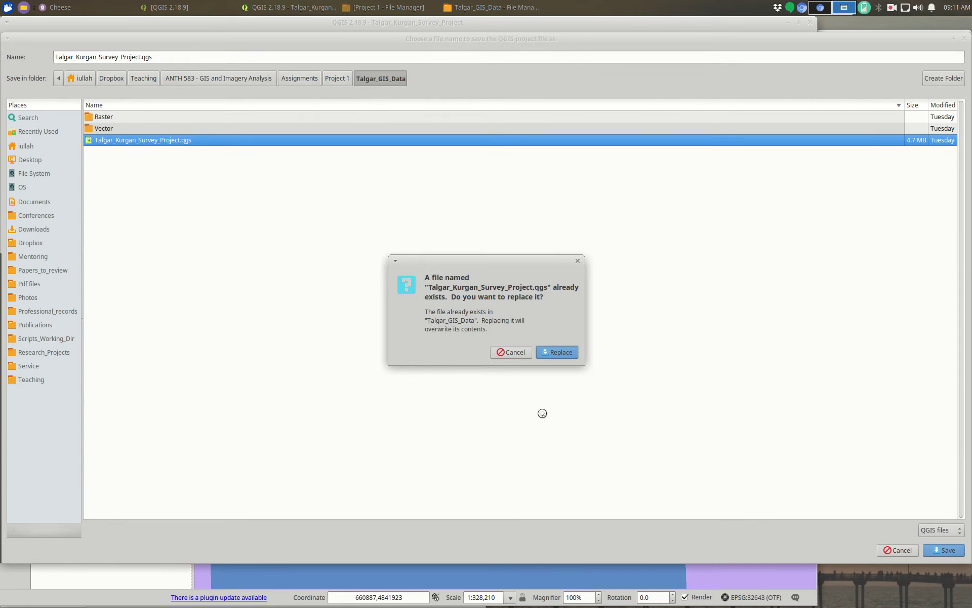
click(566, 353)
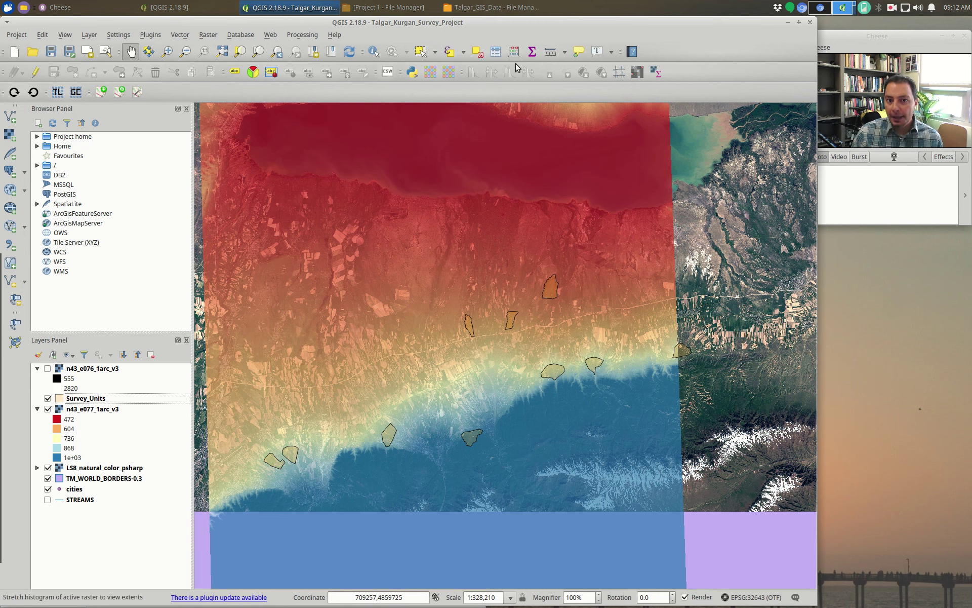
Step: Switch to the file manager and open the Talgar_GIS_Data folder inside the wrkdr folder
click(388, 7)
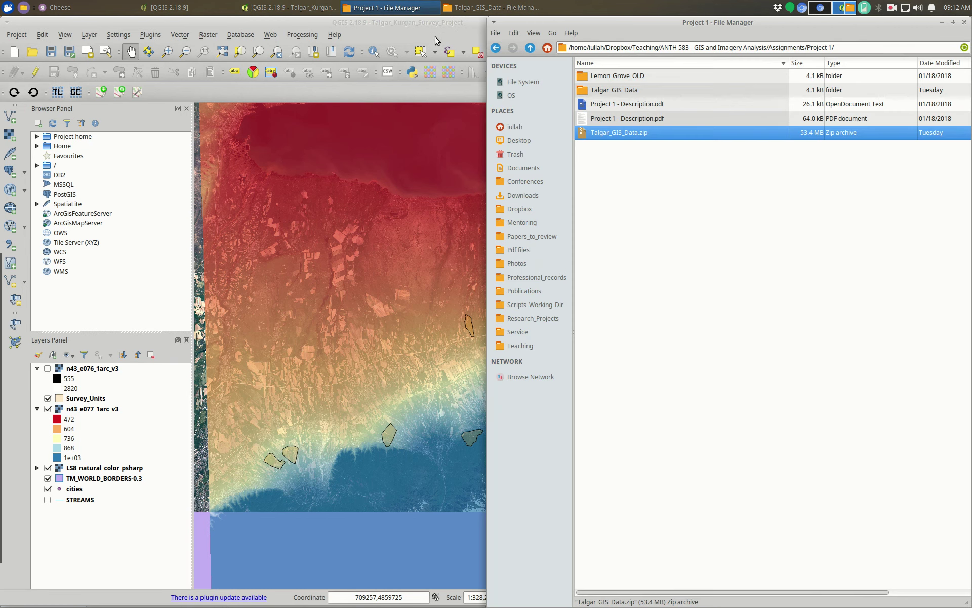
click(479, 8)
click(942, 22)
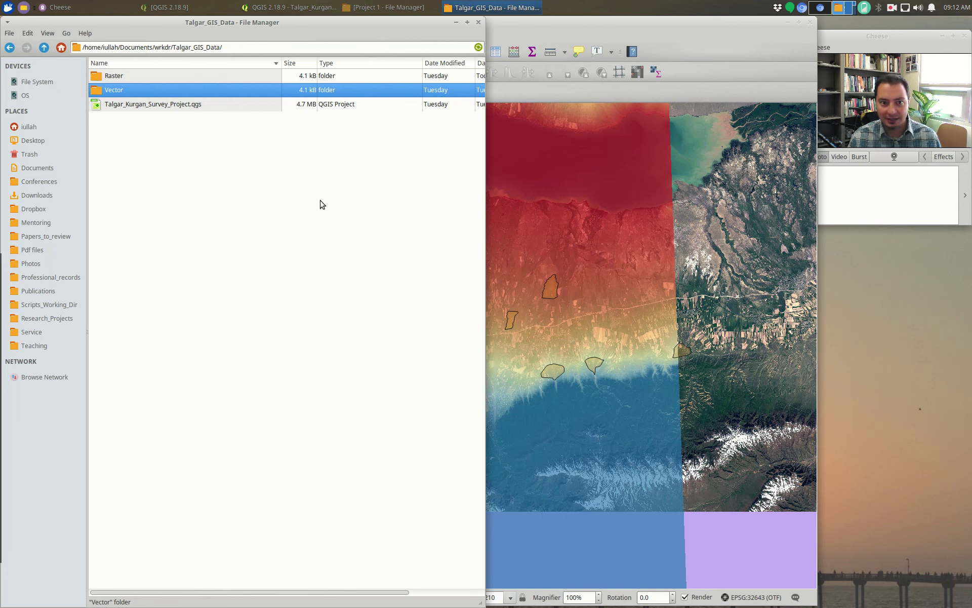
click(44, 48)
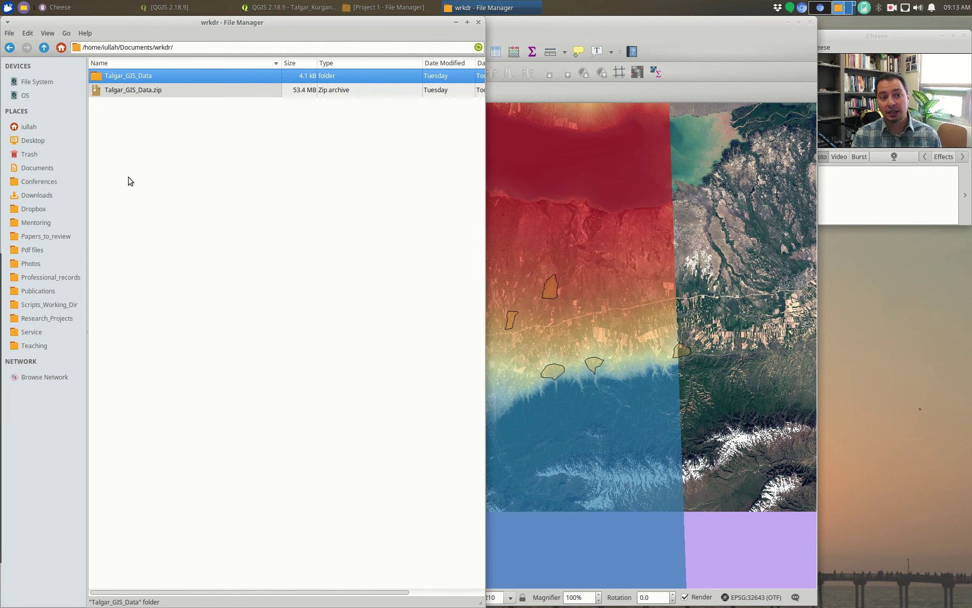
double_click(144, 78)
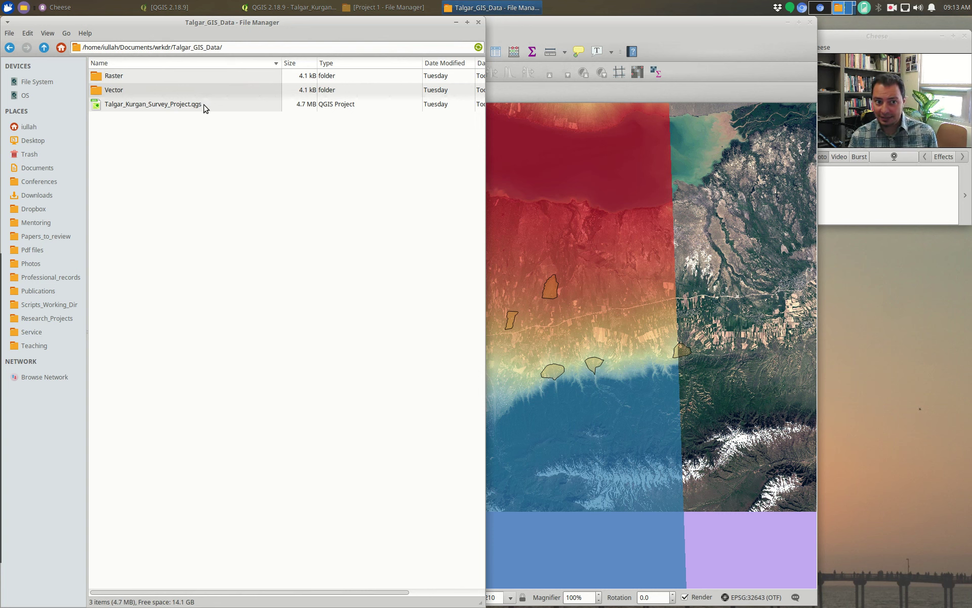
Step: Review how the Raster folder, Vector folder and project file are arranged within Talgar_GIS_Data
click(121, 76)
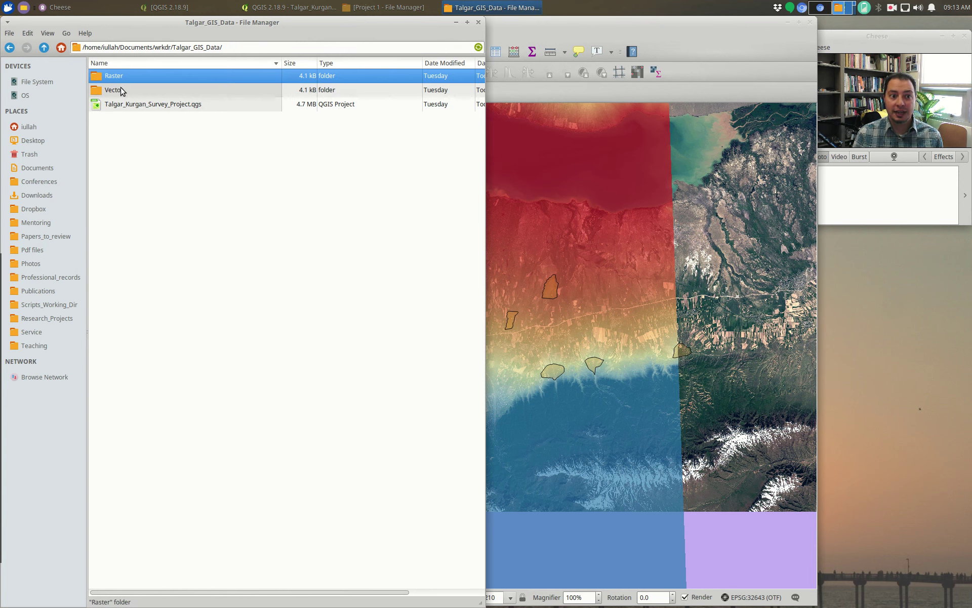
click(122, 91)
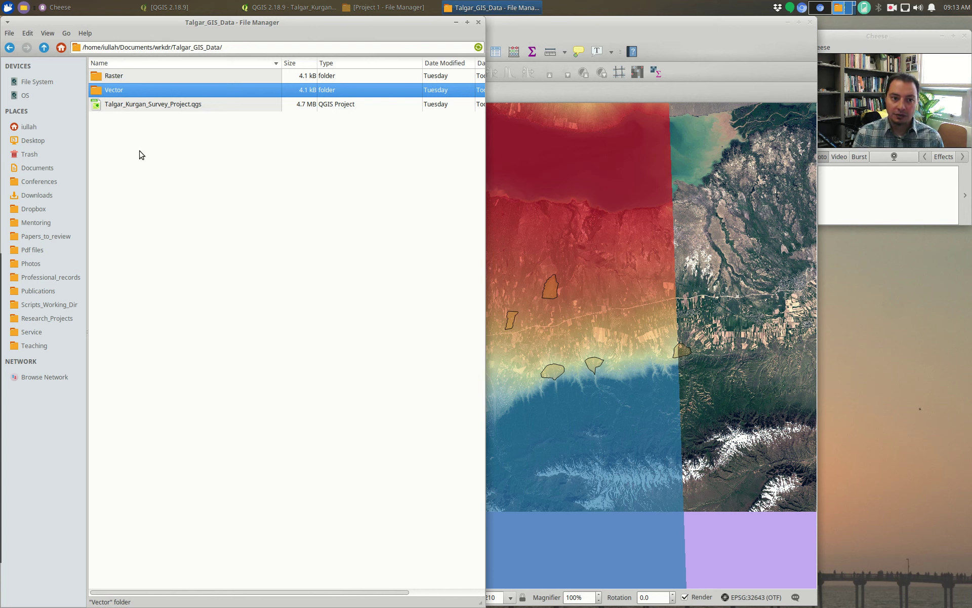
click(134, 107)
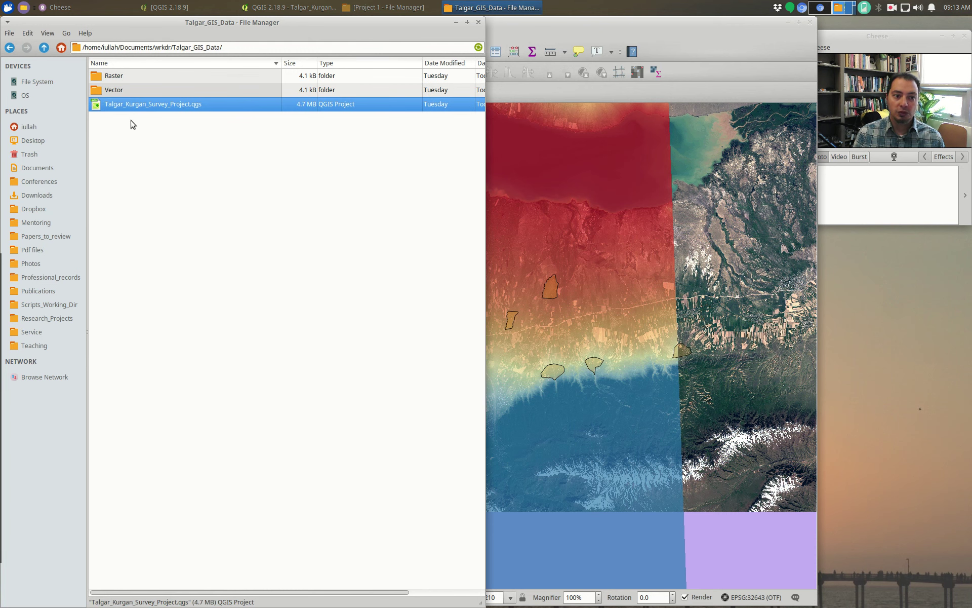
click(118, 79)
click(118, 89)
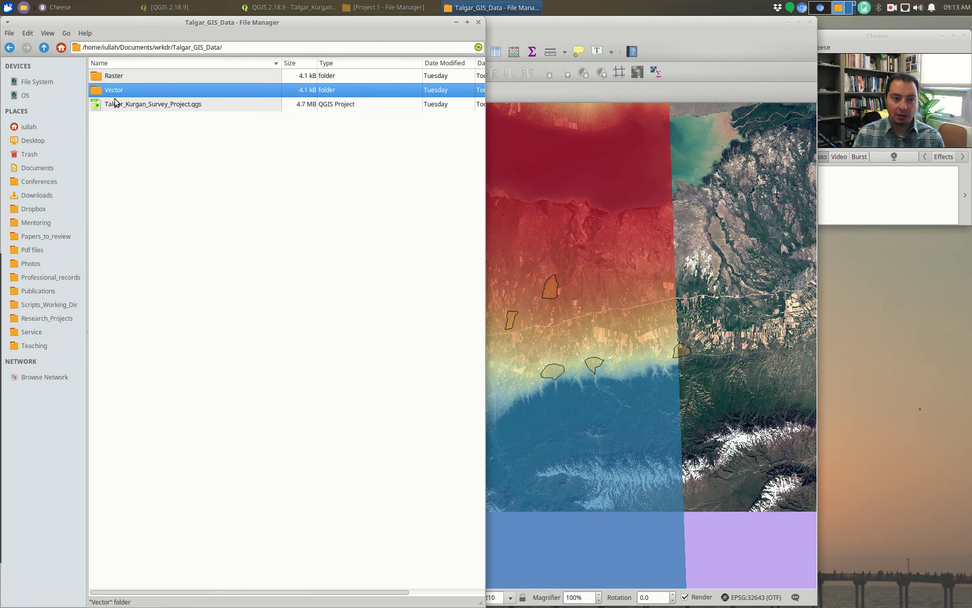
click(139, 108)
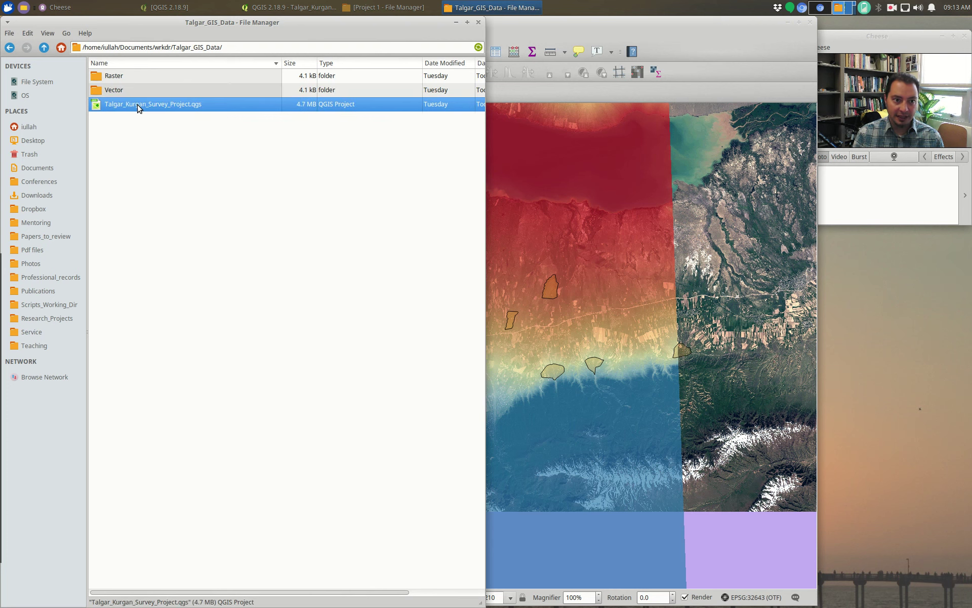
click(44, 47)
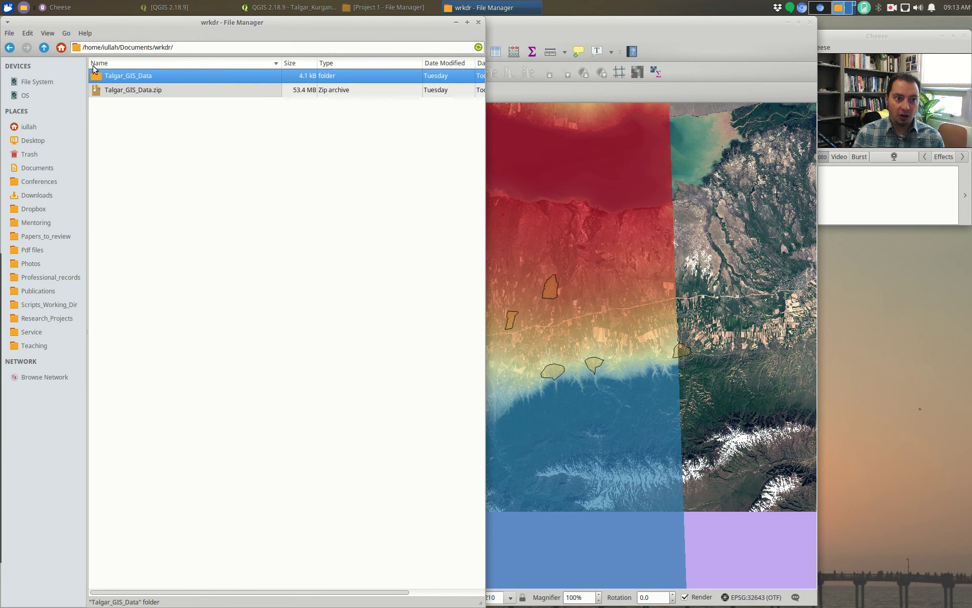
double_click(142, 76)
click(133, 106)
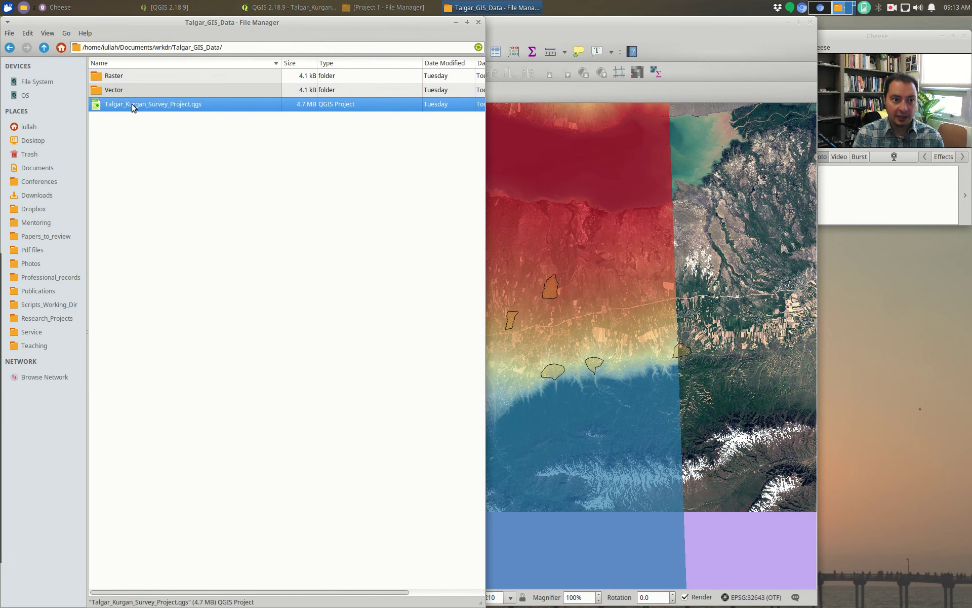
Step: Inspect the LS8_natural_color_psharp.tif and .aux.xml files in the Raster folder alongside the QGIS map, and return to Talgar_GIS_Data
double_click(124, 76)
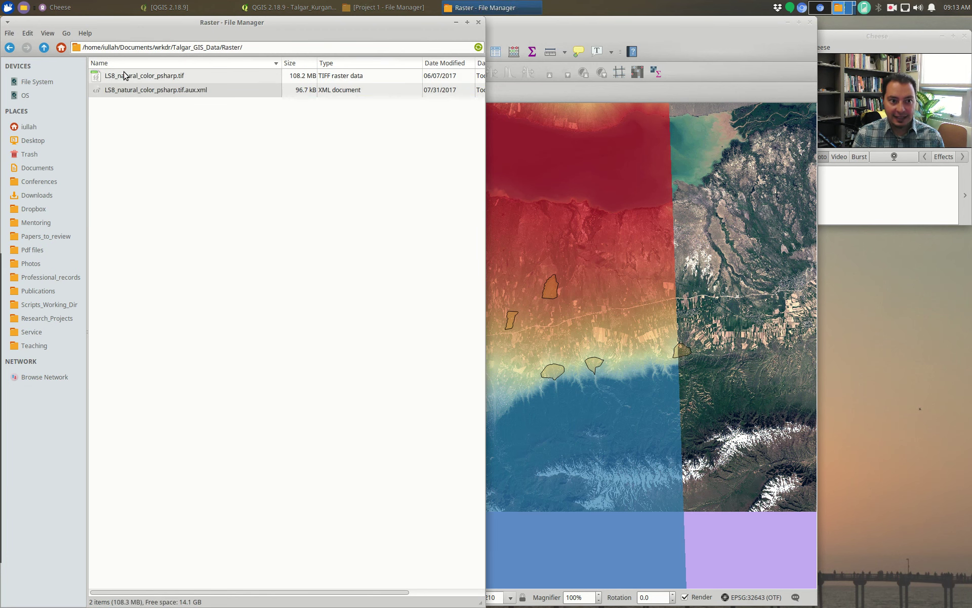
click(157, 77)
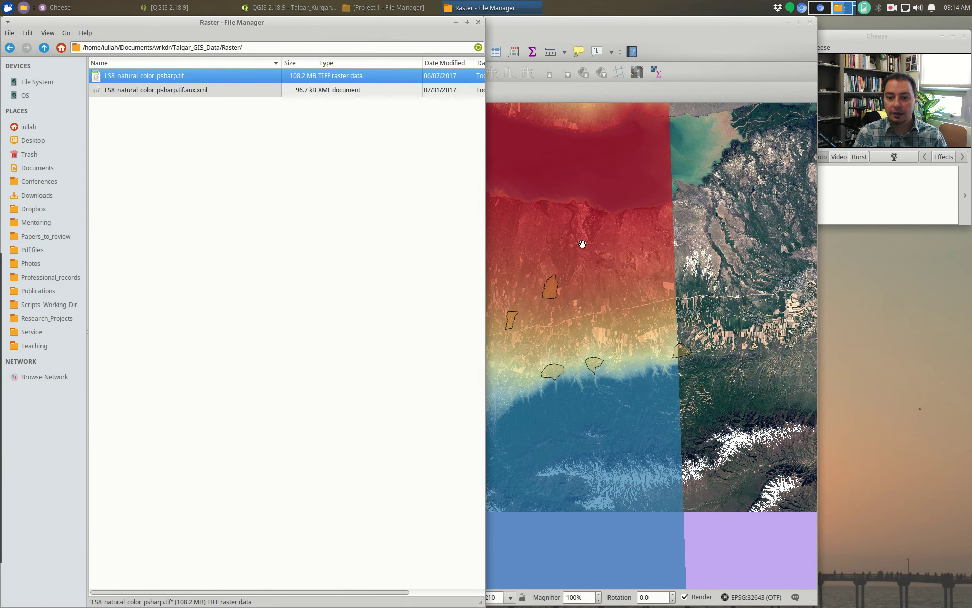
click(575, 35)
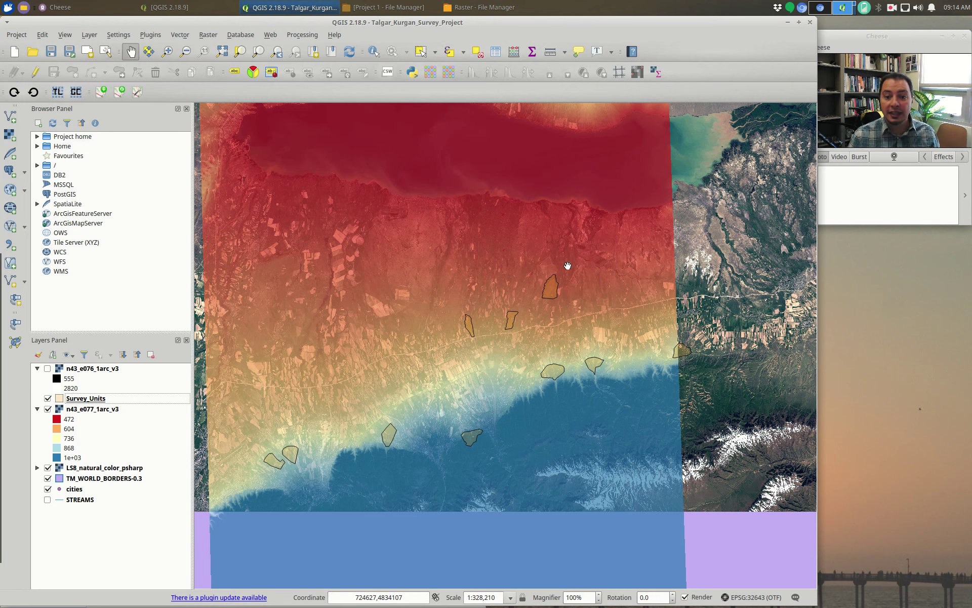
click(444, 6)
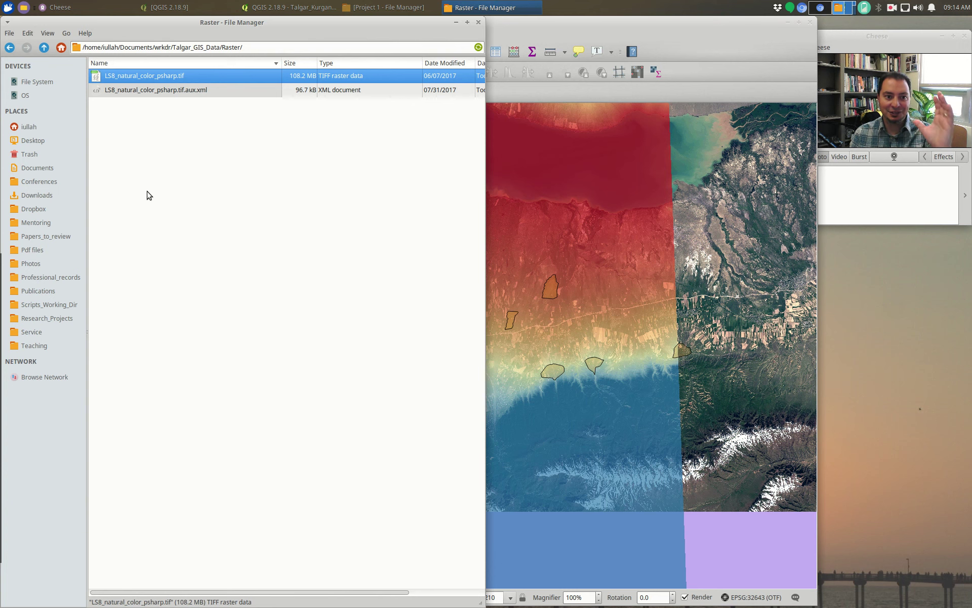
click(160, 95)
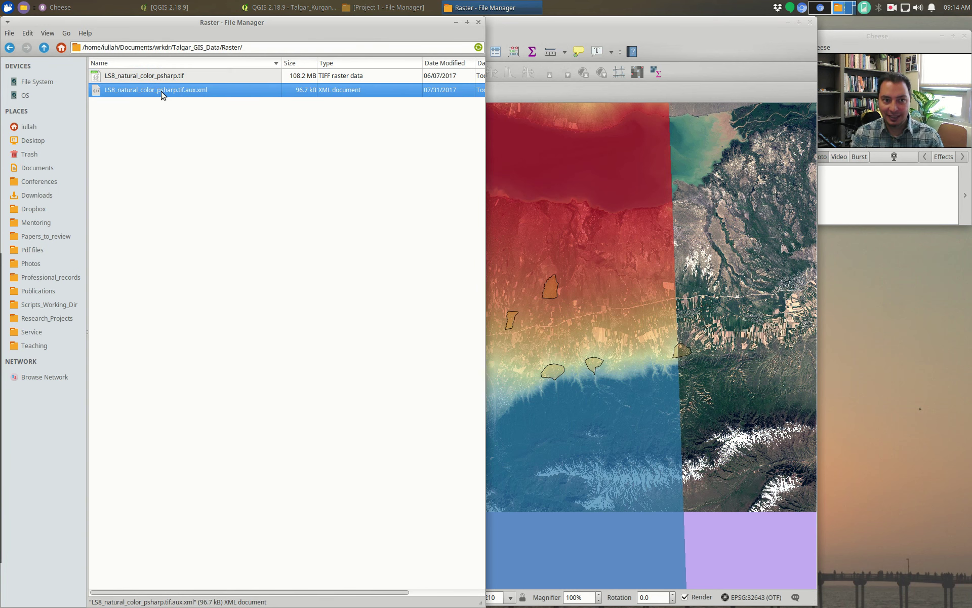
click(167, 77)
click(173, 90)
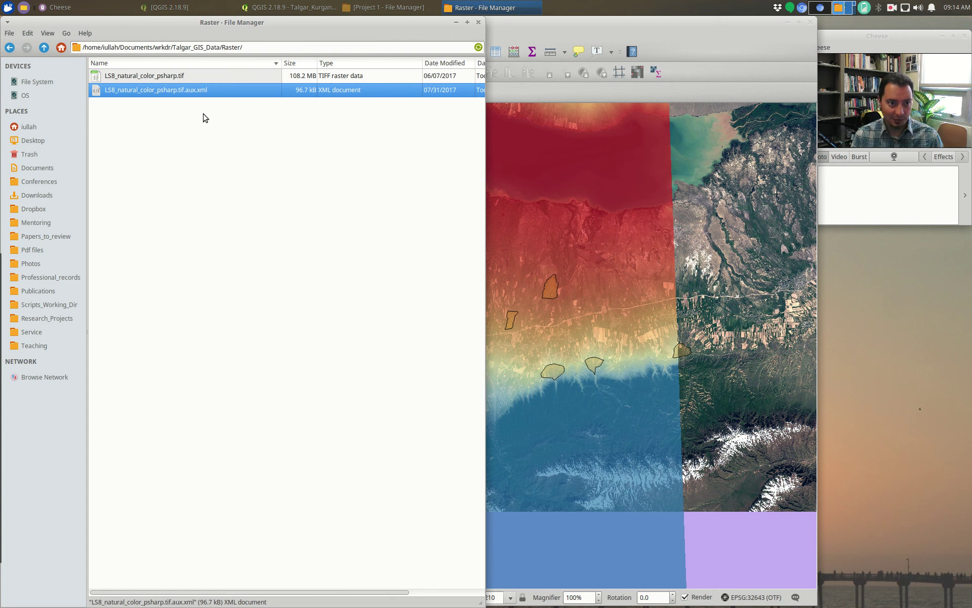
click(43, 48)
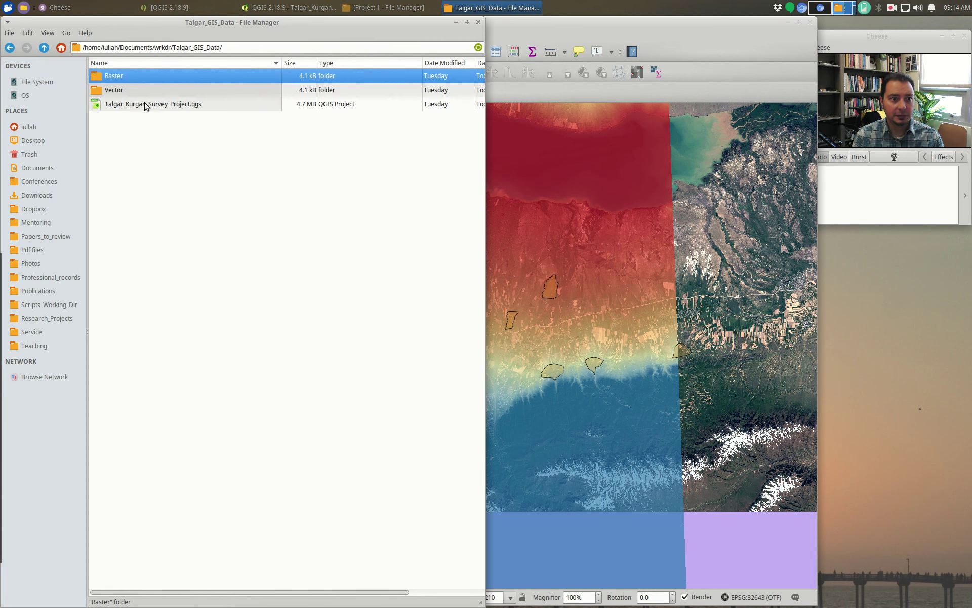
Step: Open the Vector folder and review its cities, STREAMS, Survey_Unit and TM_WORLD_BORDERS-0.3 subfolders
click(130, 91)
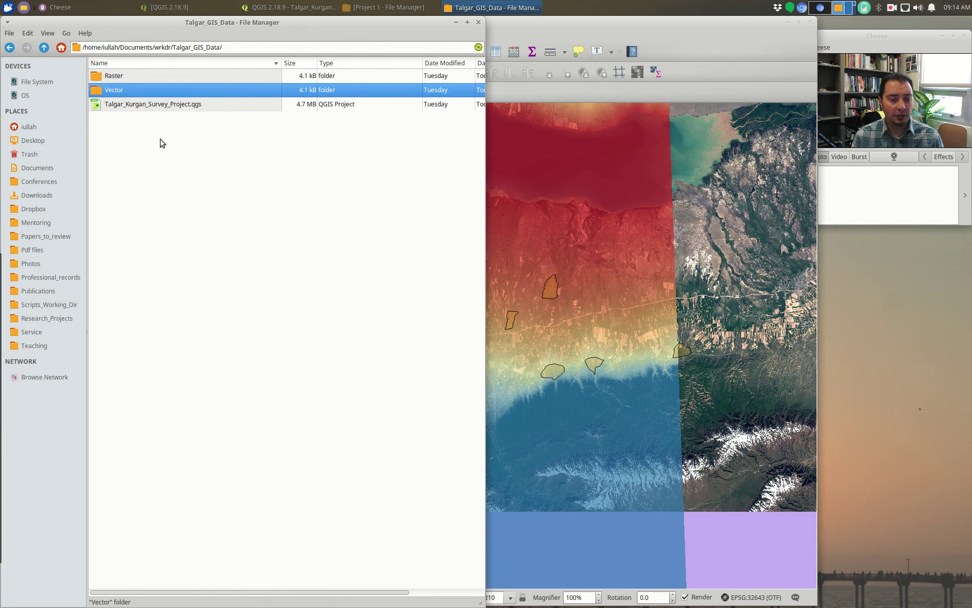
double_click(130, 91)
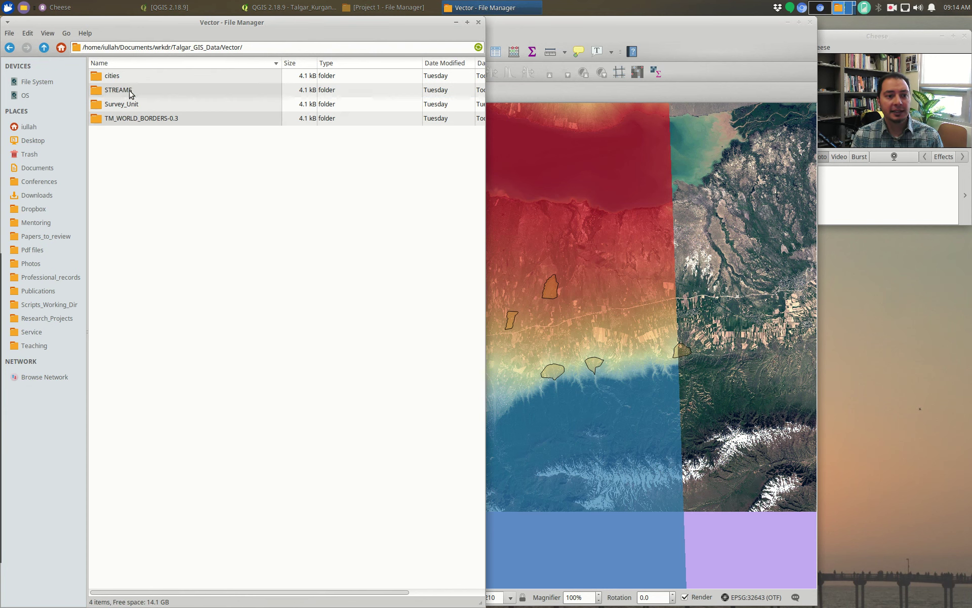
click(129, 76)
click(130, 91)
click(132, 104)
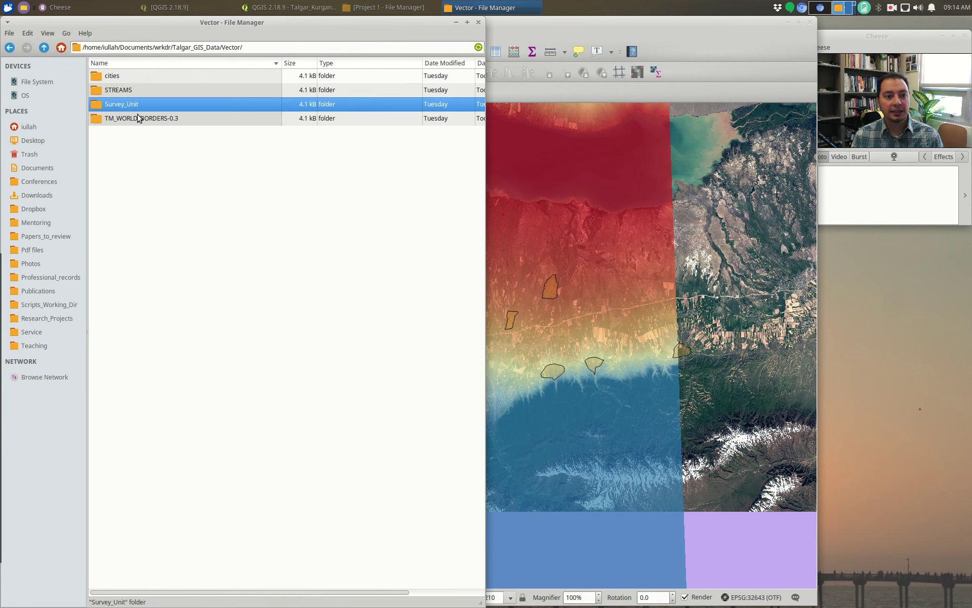
click(142, 120)
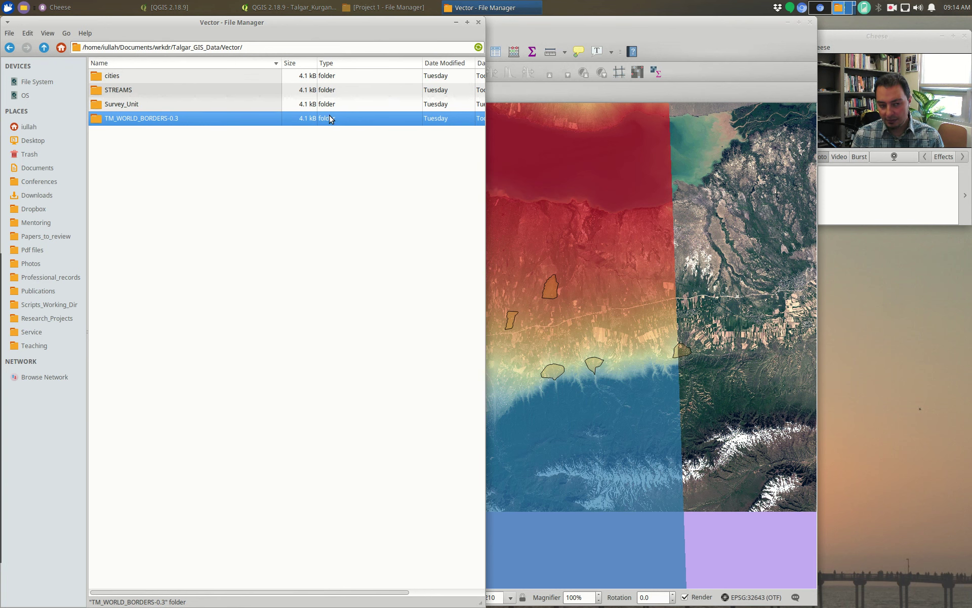
Step: Inspect the .shp, .shx, .prj and .dbf files inside the TM_WORLD_BORDERS-0.3 folder, and return to the Vector folder
double_click(141, 120)
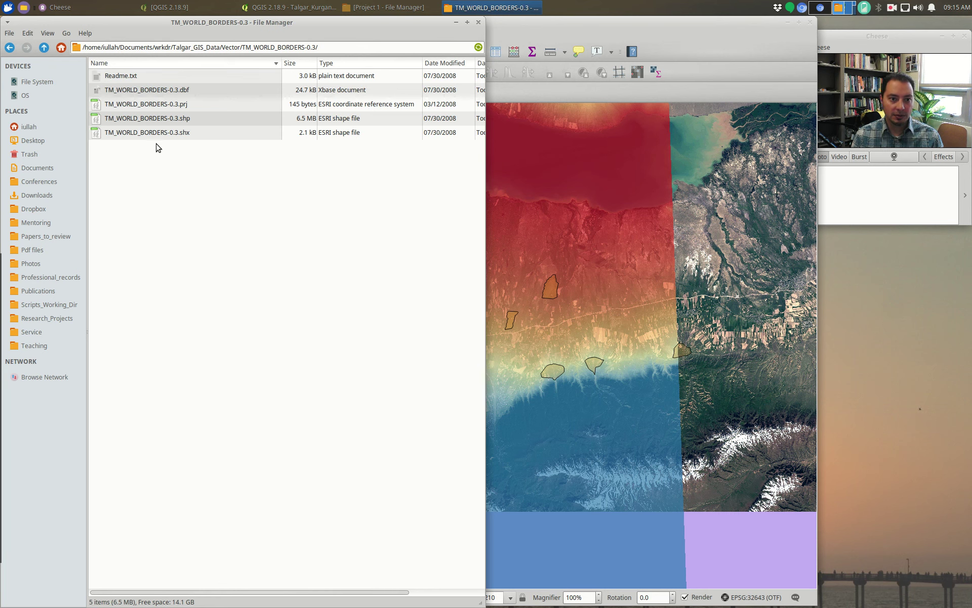
click(182, 119)
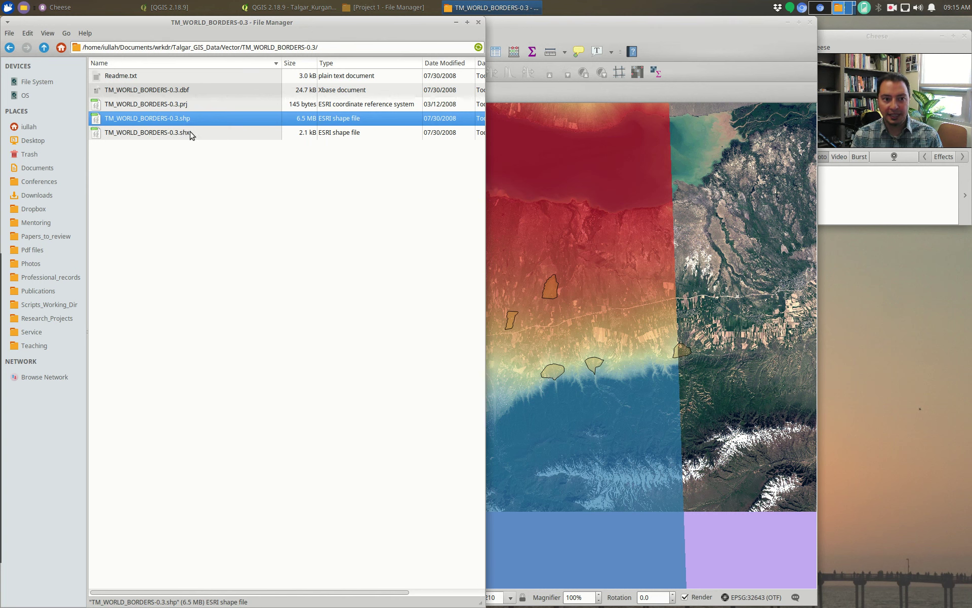
click(192, 133)
click(175, 105)
click(174, 93)
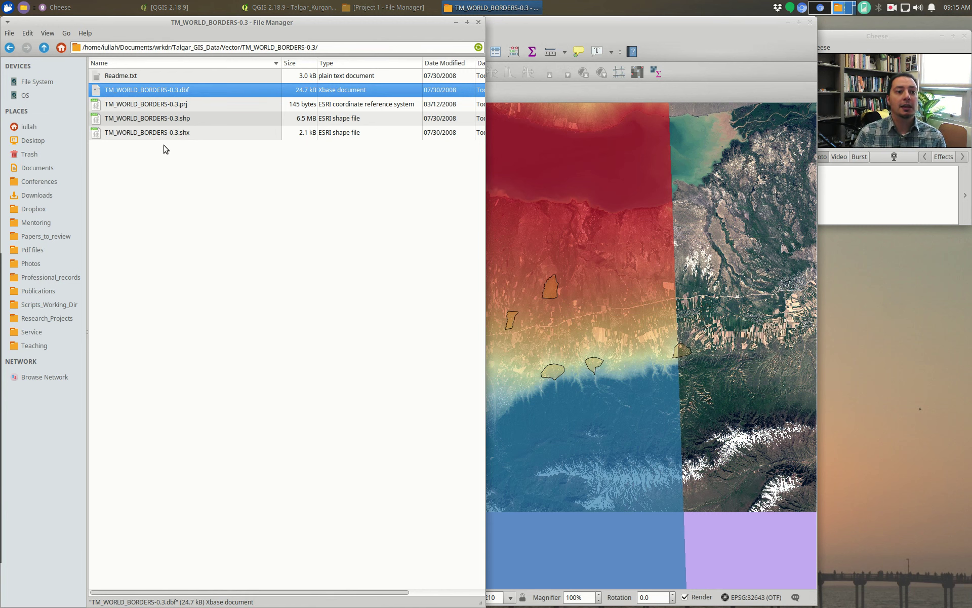
click(44, 47)
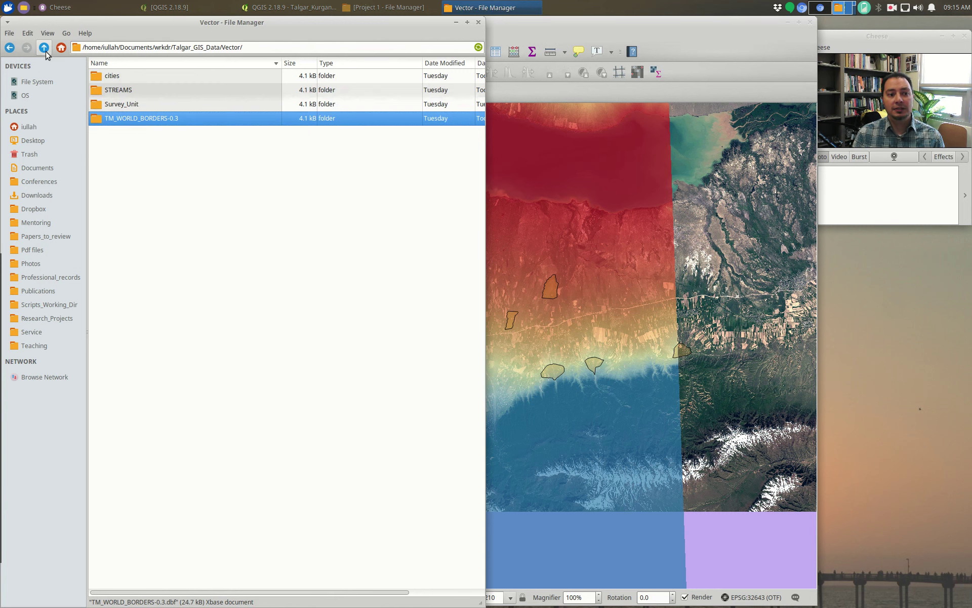
Step: Reopen TM_WORLD_BORDERS-0.3, go over its shapefile component files once more, and go back up to the Vector folder
double_click(133, 124)
click(158, 120)
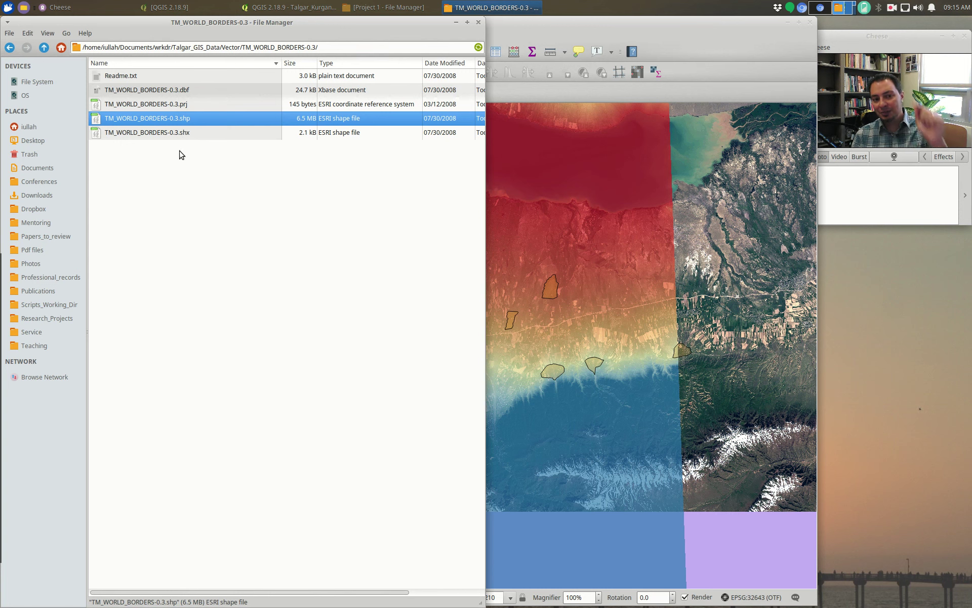
click(183, 136)
click(178, 104)
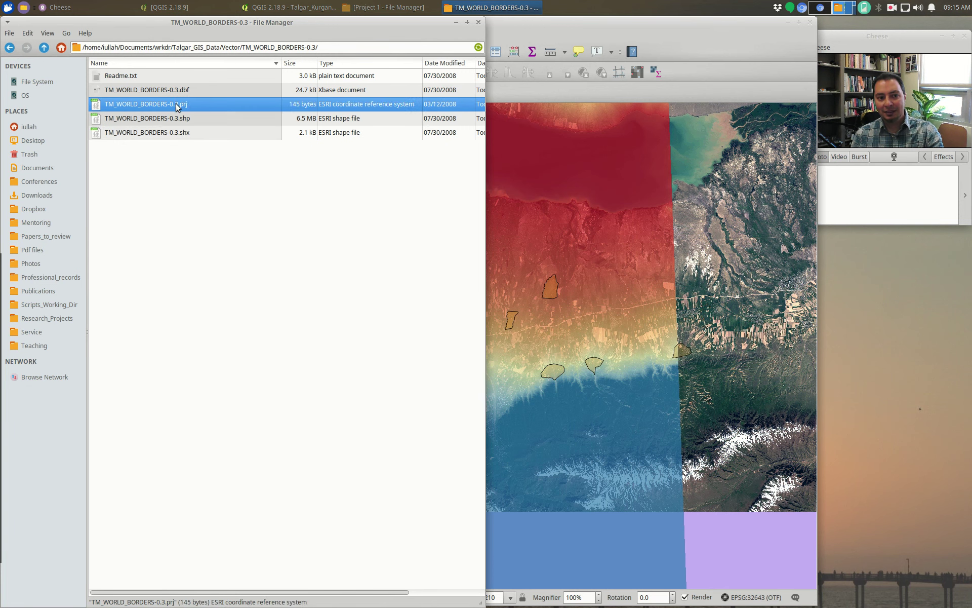
click(180, 94)
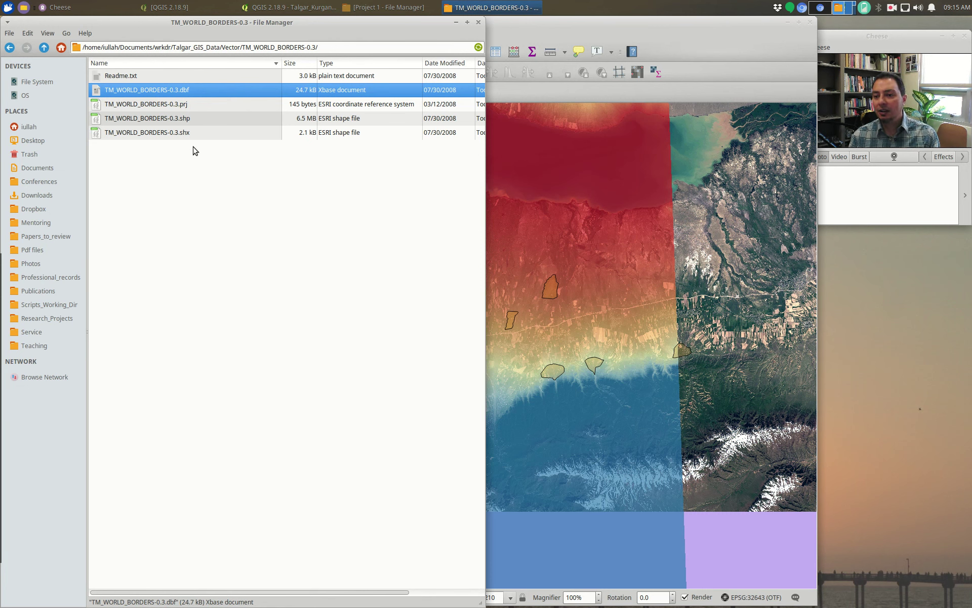
click(184, 121)
click(44, 47)
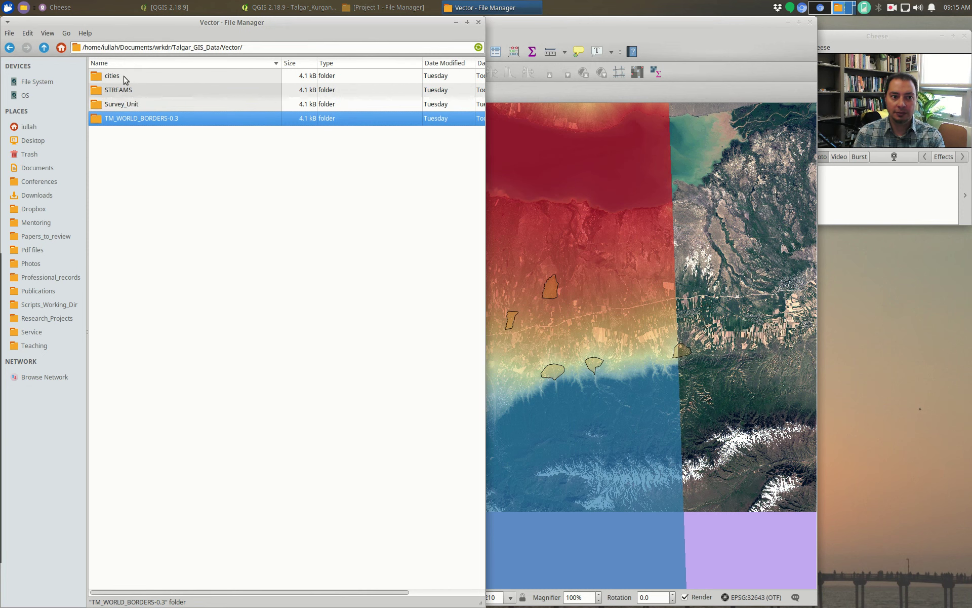
Step: Check the shapefile components in the Survey_Unit, STREAMS and cities folders in turn, returning to the Vector folder
double_click(129, 103)
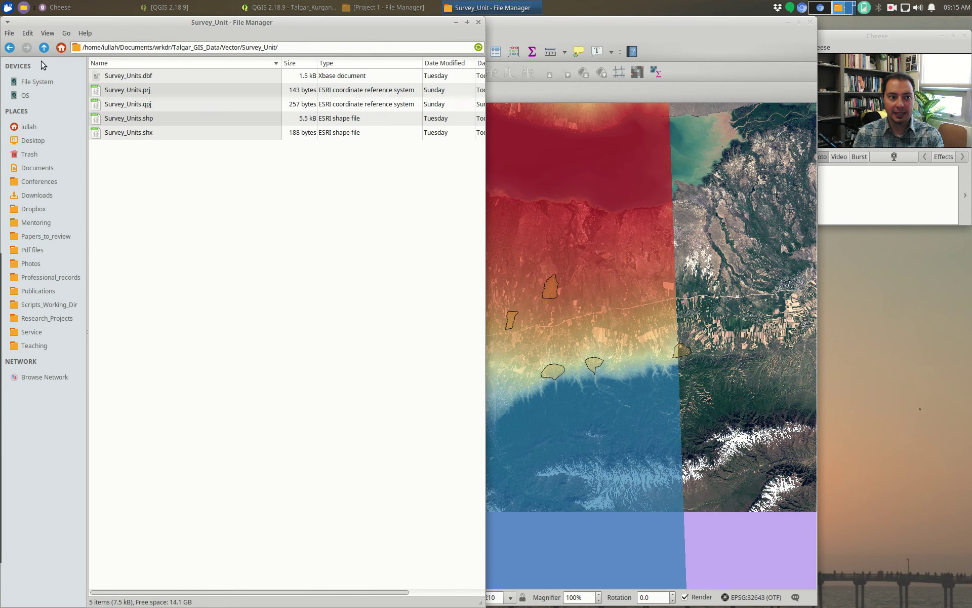
click(44, 47)
click(144, 93)
double_click(144, 94)
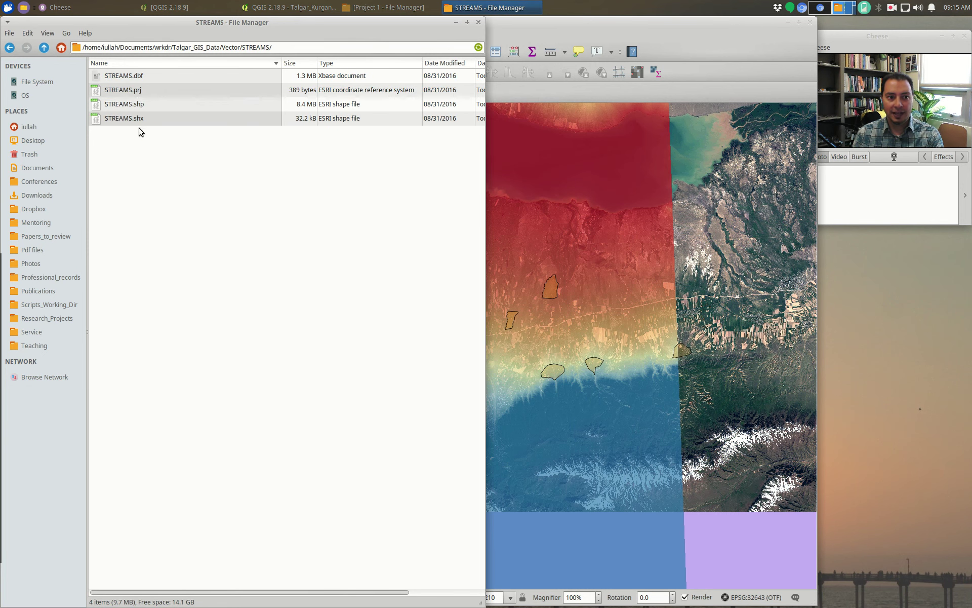
click(44, 48)
click(131, 77)
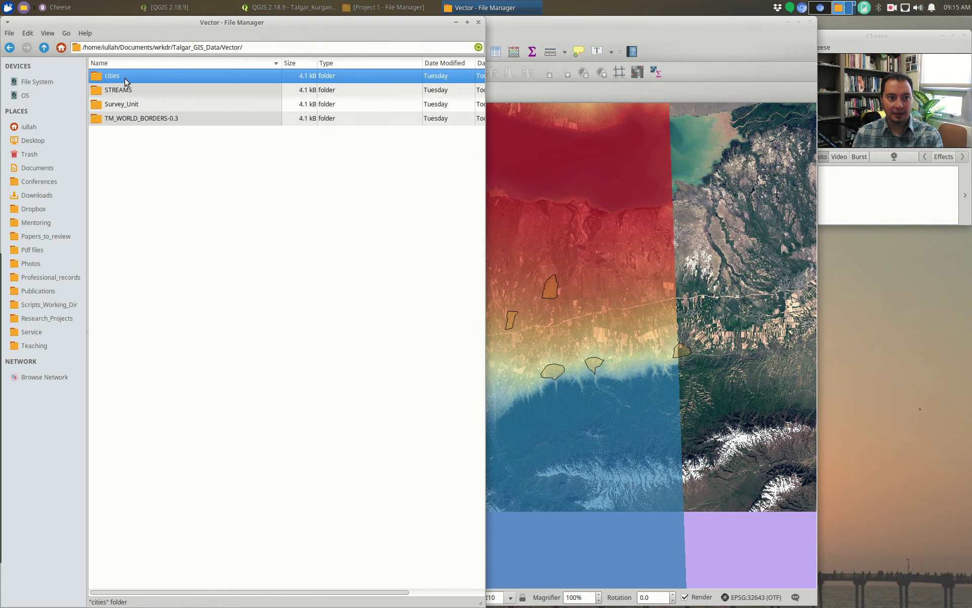
double_click(131, 77)
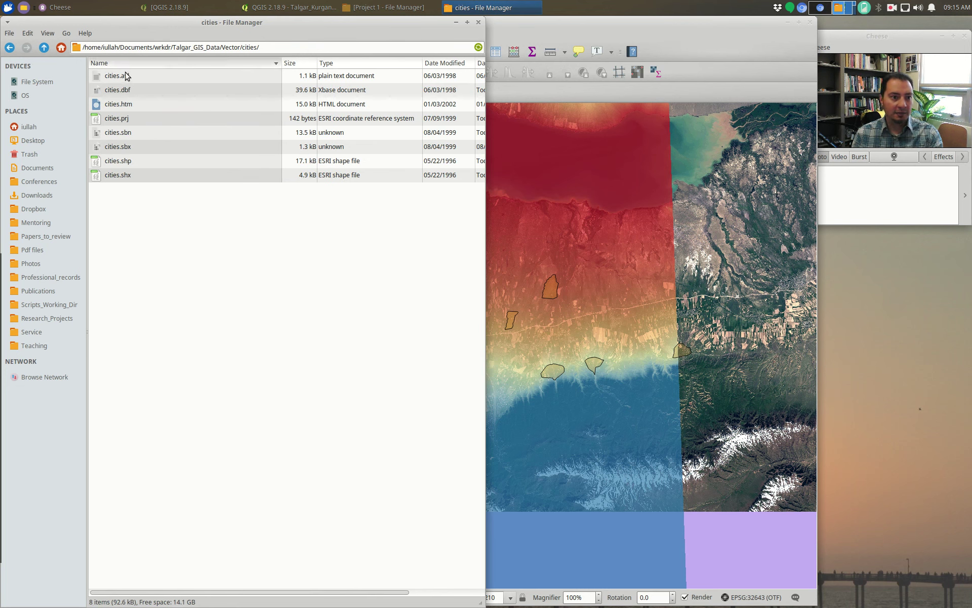
click(44, 48)
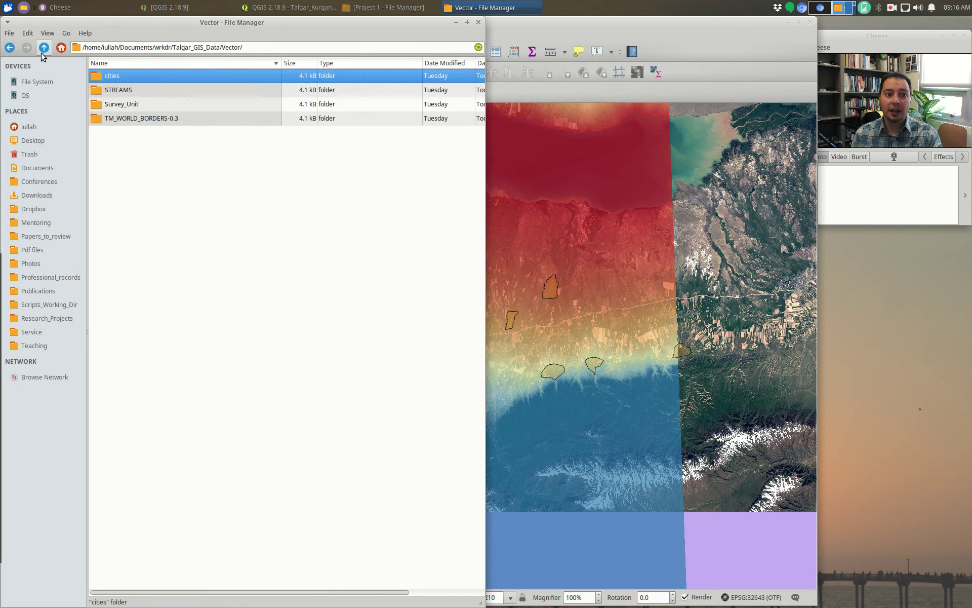
Step: Look into Survey_Unit and TM_WORLD_BORDERS-0.3 again, and go up to Talgar_GIS_Data to examine the project file alongside the Vector folder
double_click(134, 105)
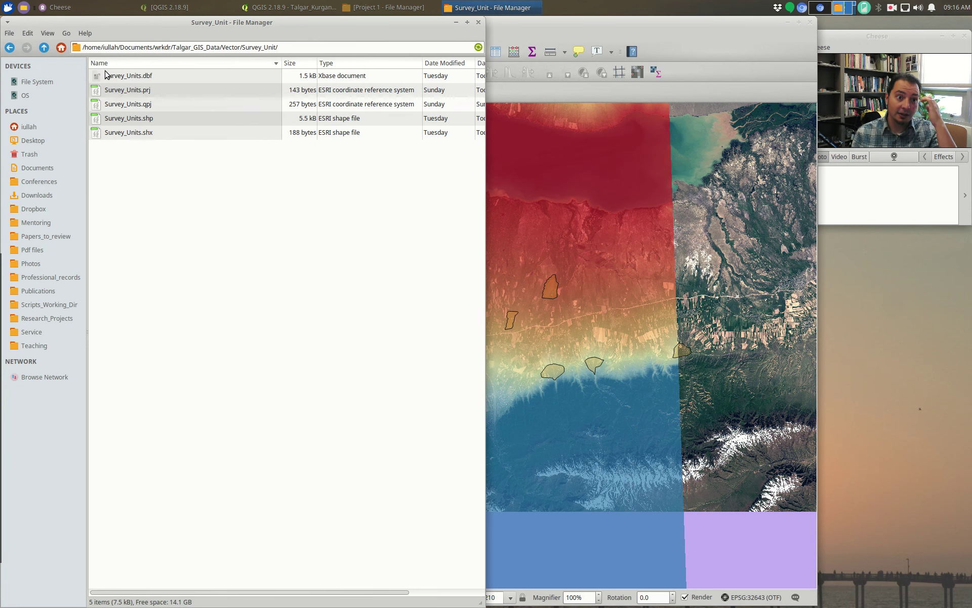
click(44, 47)
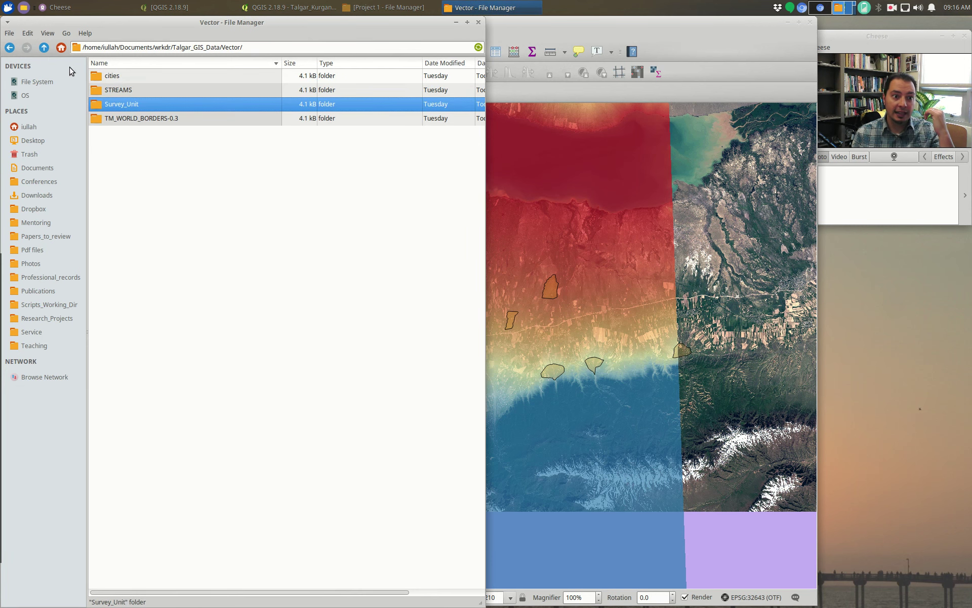
double_click(136, 118)
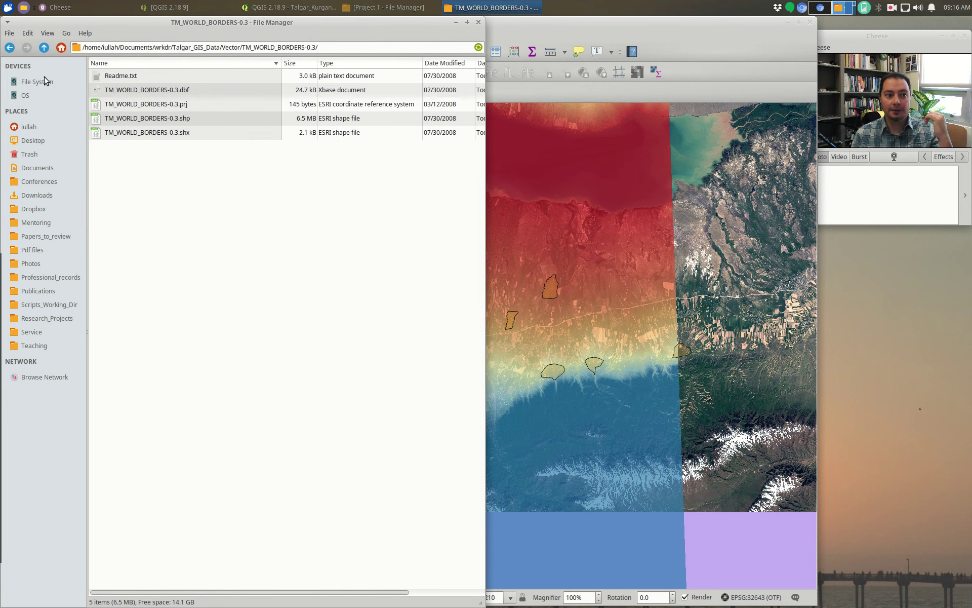
click(48, 47)
click(48, 45)
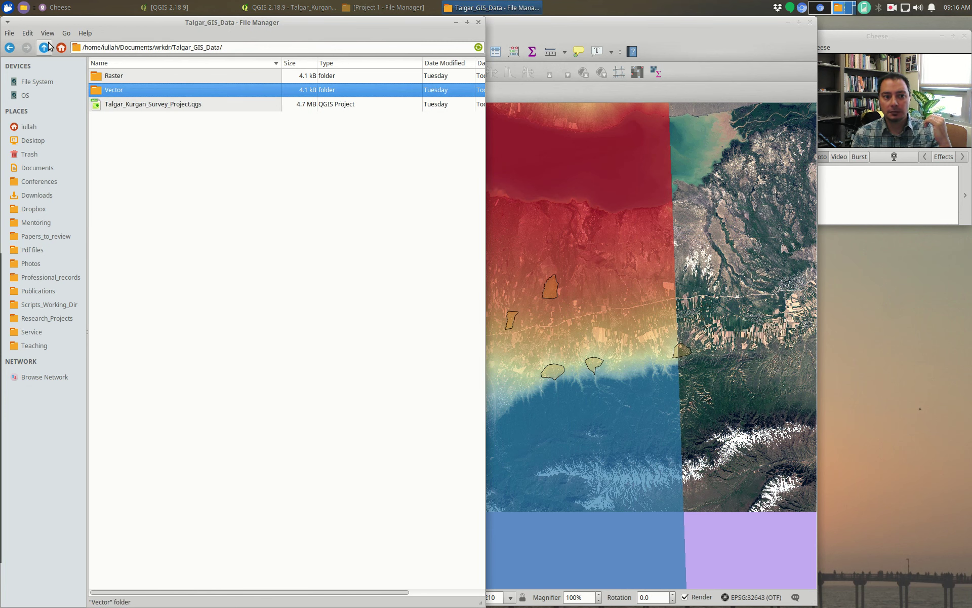
click(155, 106)
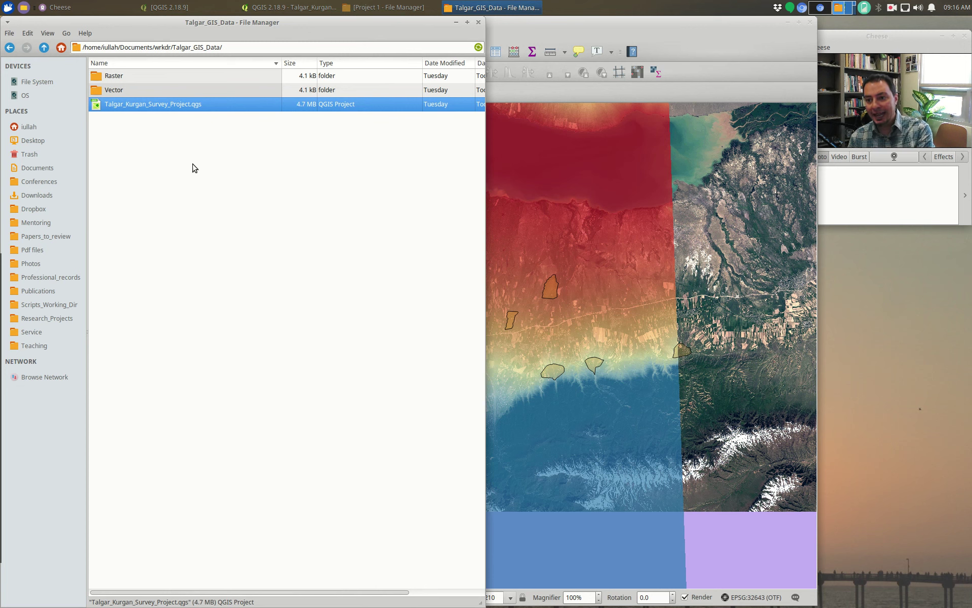
click(122, 94)
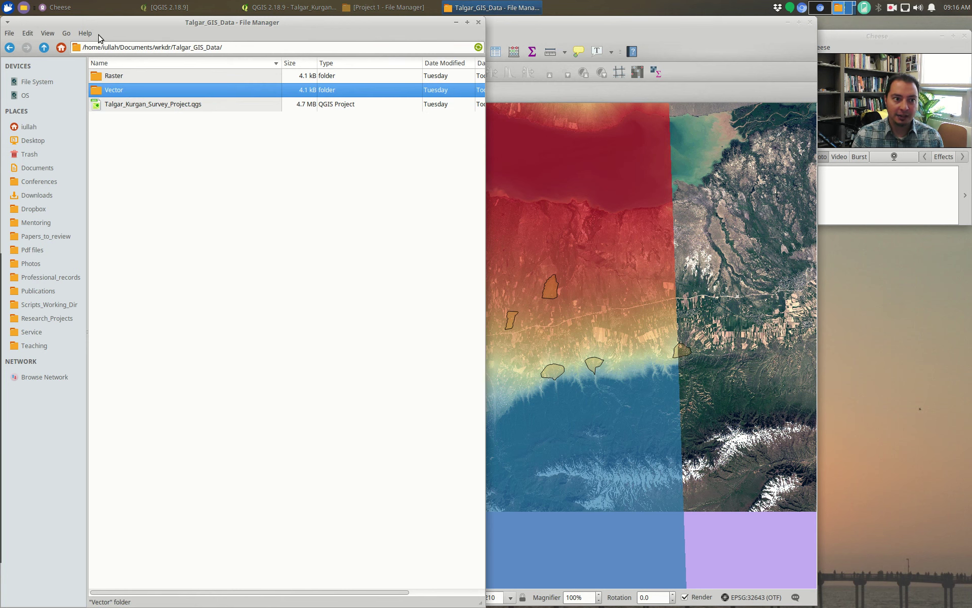
Step: Go up to the wrkdr folder, highlight its full directory path for review, and reopen Talgar_GIS_Data
click(44, 47)
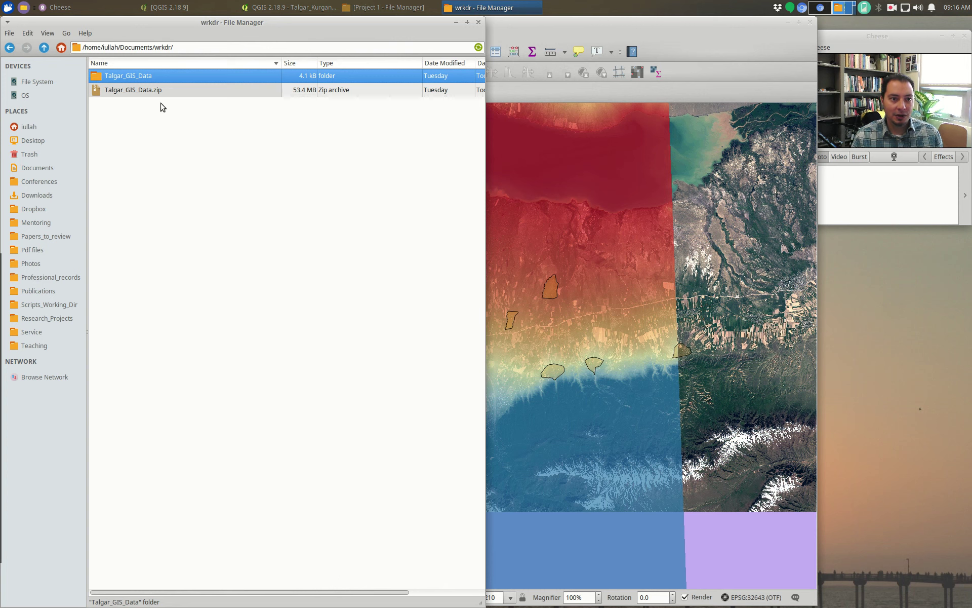
drag(191, 50, 77, 49)
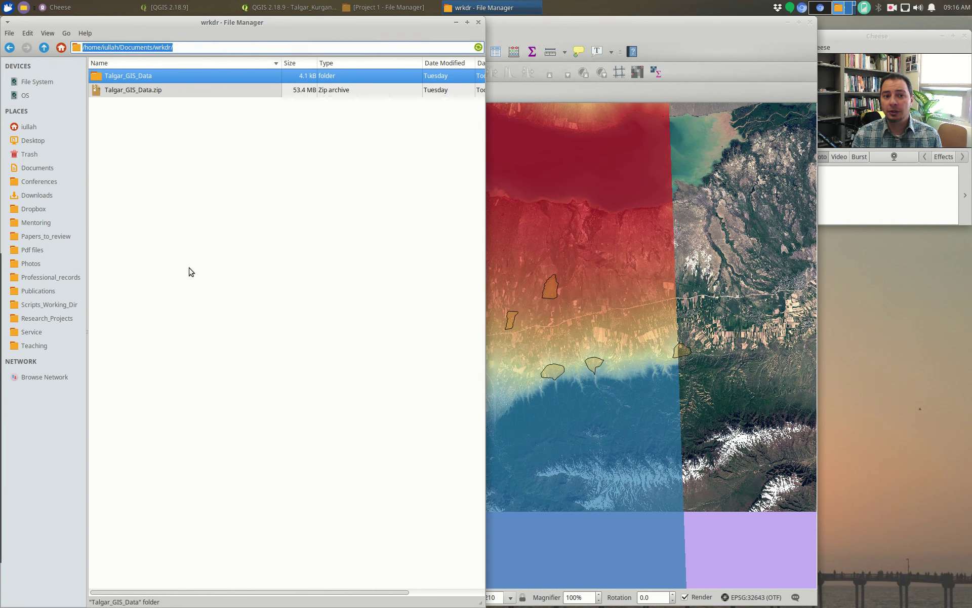
click(141, 81)
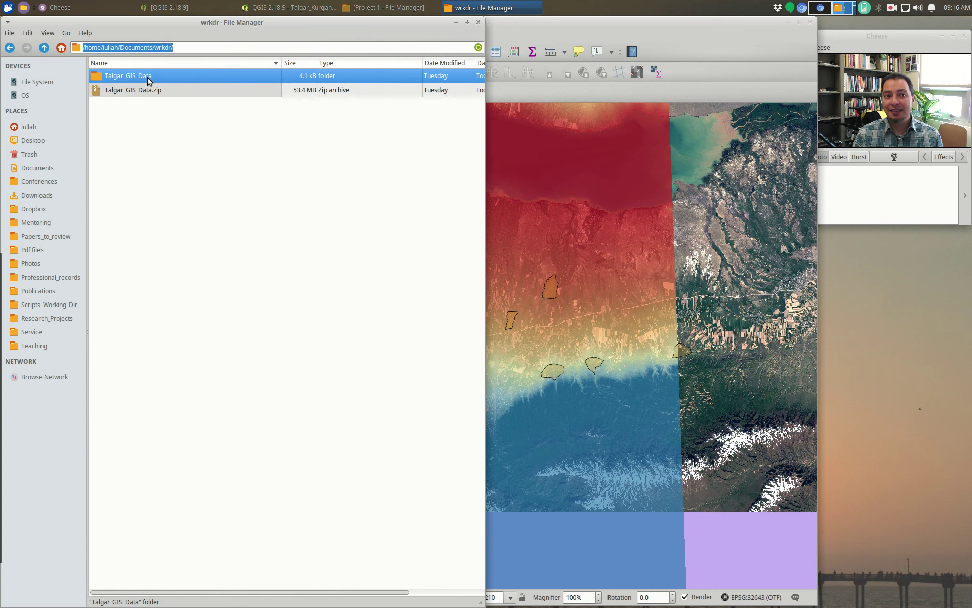
double_click(156, 82)
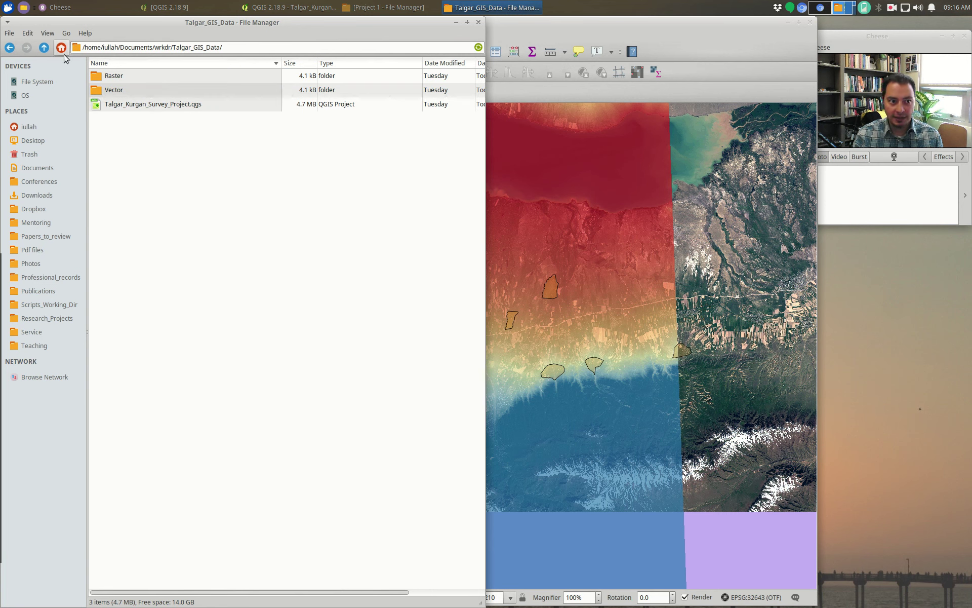
Step: Compare the contents of wrkdr with those of Talgar_GIS_Data by moving between the two folders, ending in Talgar_GIS_Data
click(44, 47)
double_click(145, 76)
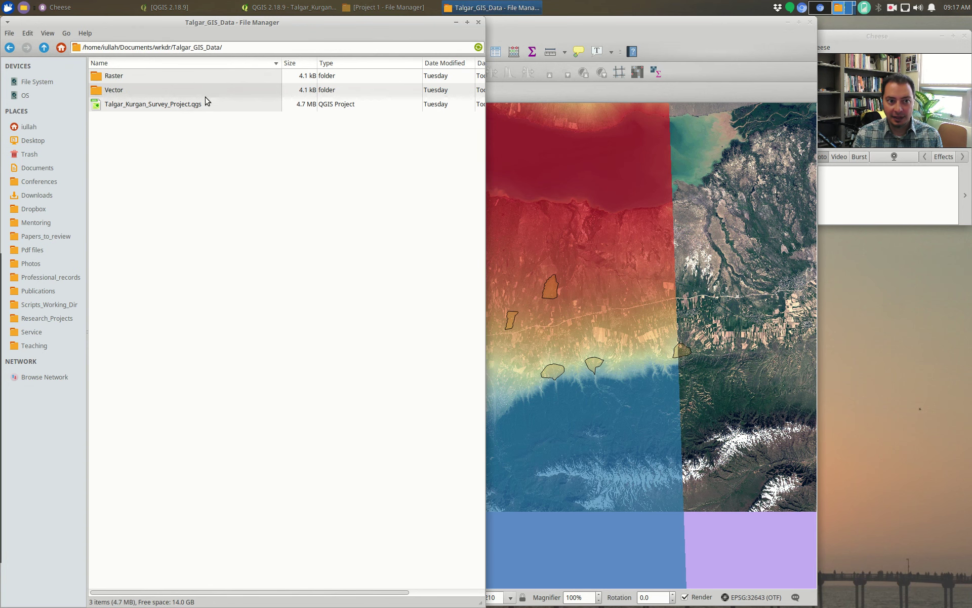
click(44, 47)
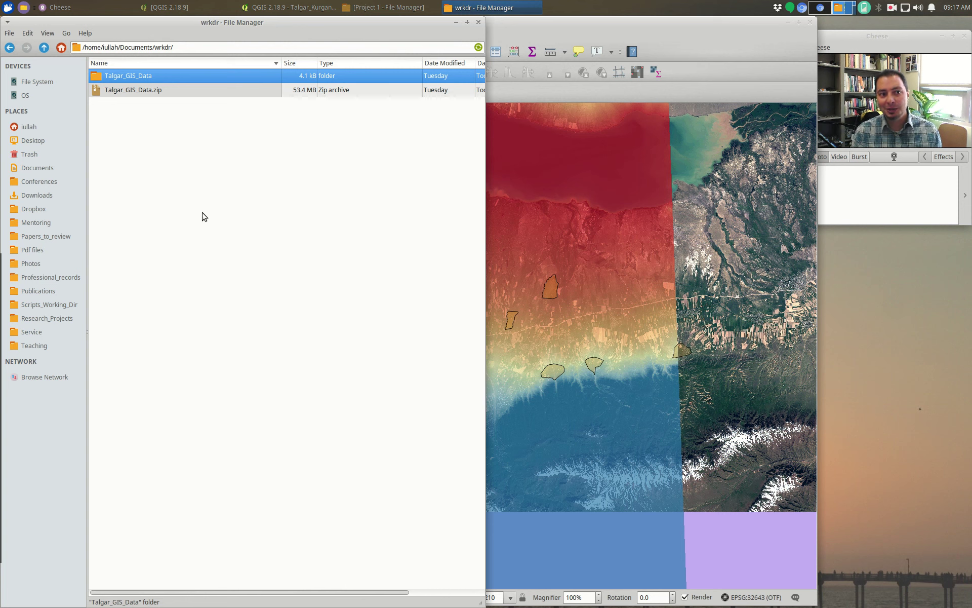
double_click(110, 76)
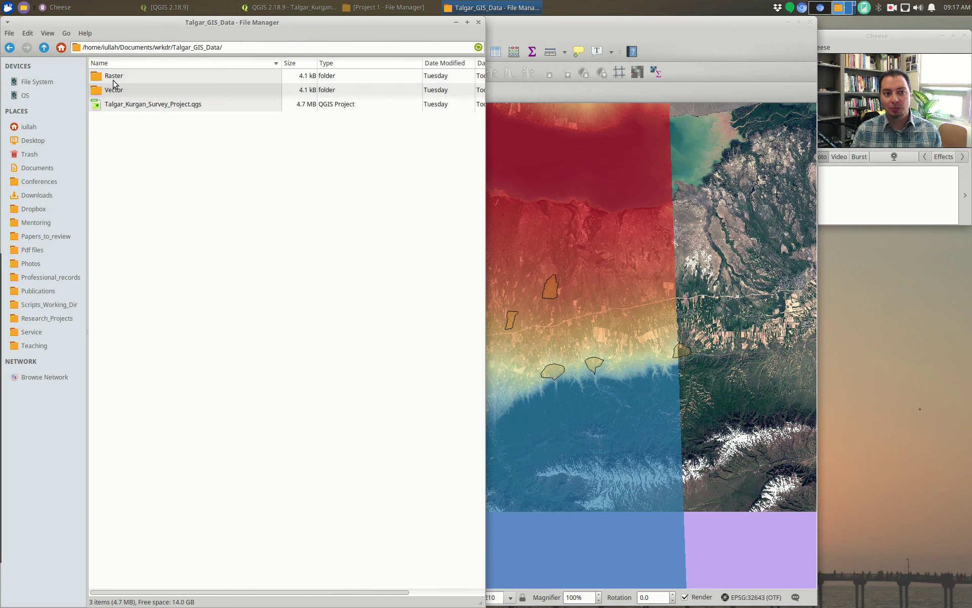